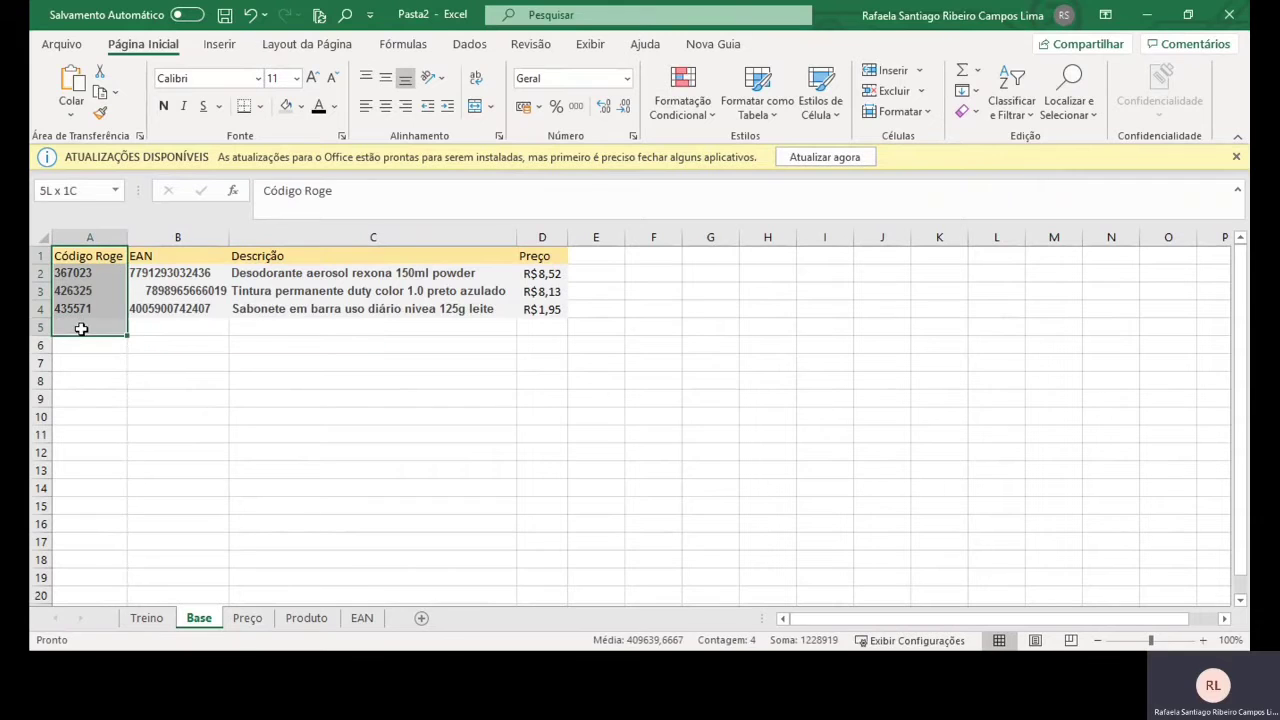
- Review the code, EAN, description and price data on the Base sheet and the column layouts of the Preço, Produto and EAN sheets
{"action": "left_click_drag", "start_coordinate": [174, 260], "coordinate": [196, 327]}
{"action": "left_click_drag", "start_coordinate": [300, 257], "coordinate": [302, 327]}
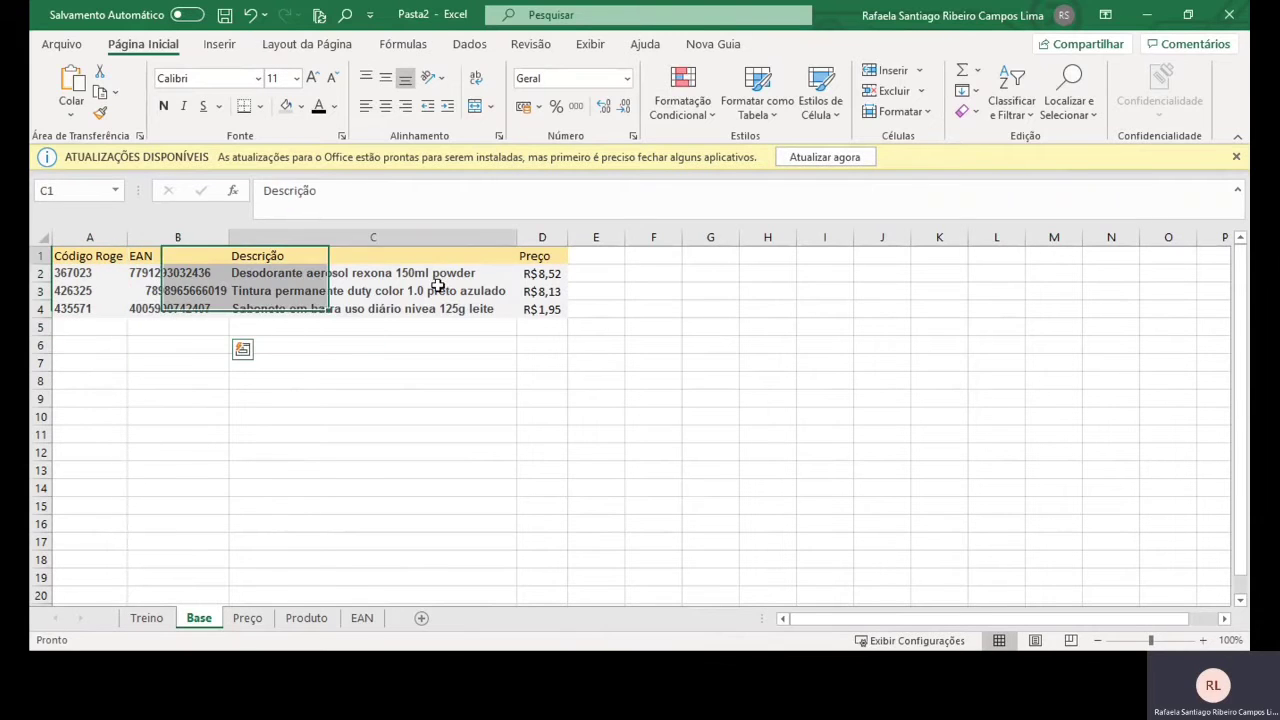
{"action": "left_click_drag", "start_coordinate": [583, 263], "coordinate": [545, 327]}
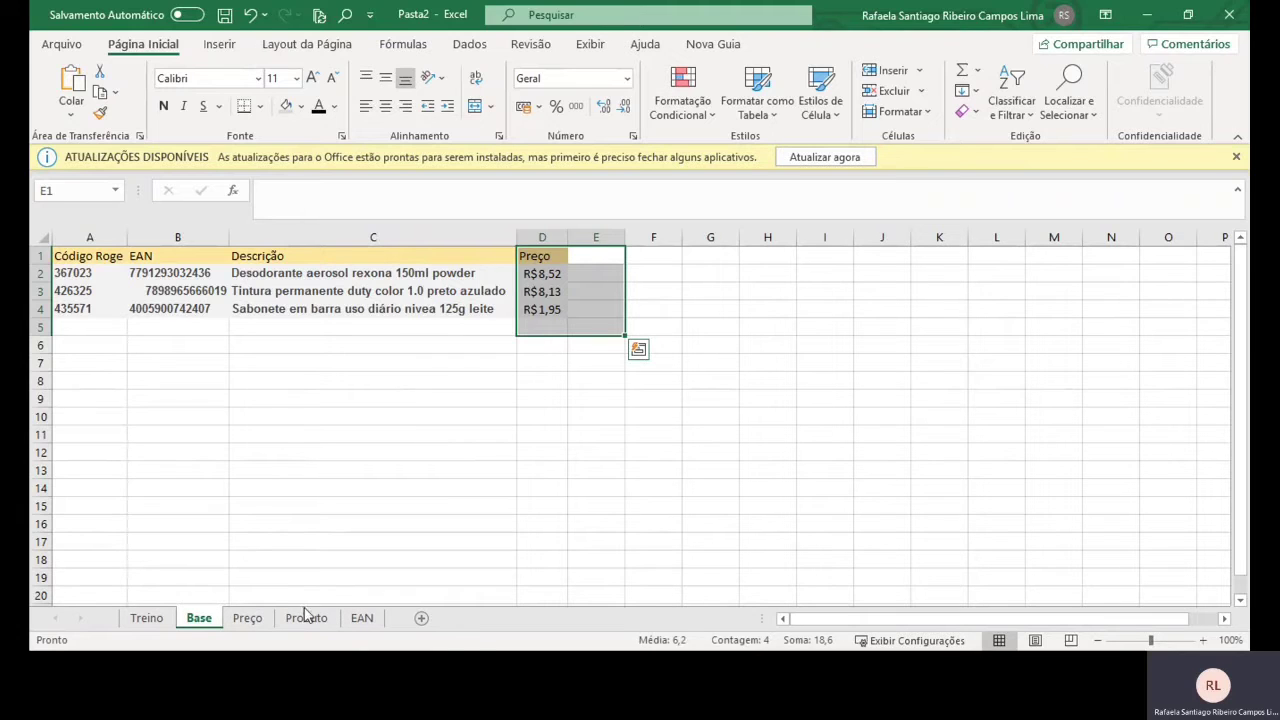
{"action": "left_click", "coordinate": [244, 620]}
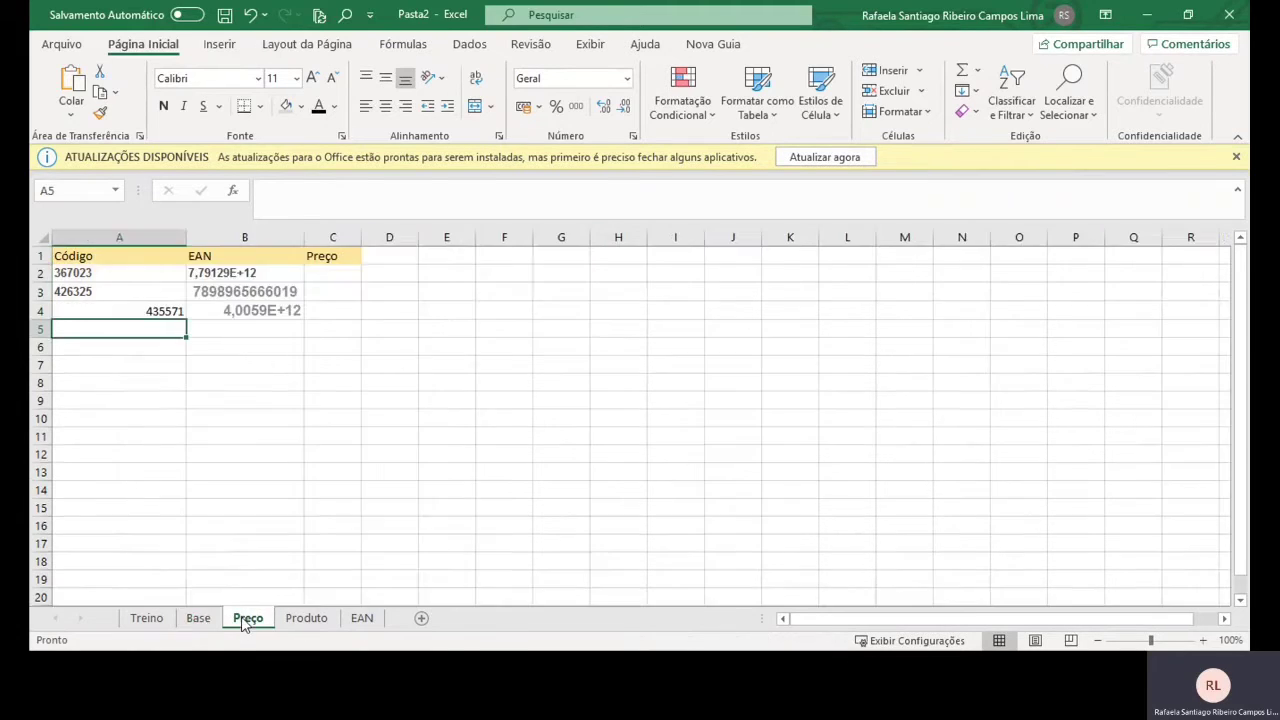
{"action": "left_click", "coordinate": [119, 237]}
{"action": "left_click", "coordinate": [240, 237]}
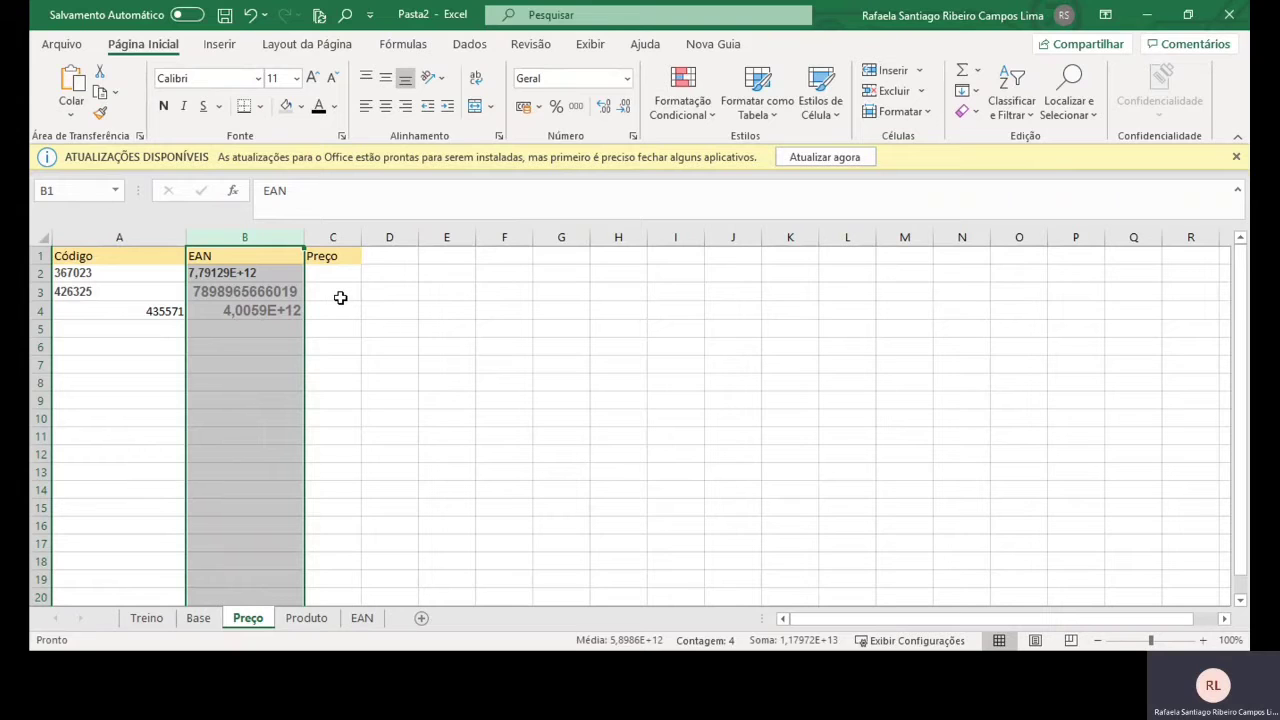
{"action": "left_click", "coordinate": [306, 618]}
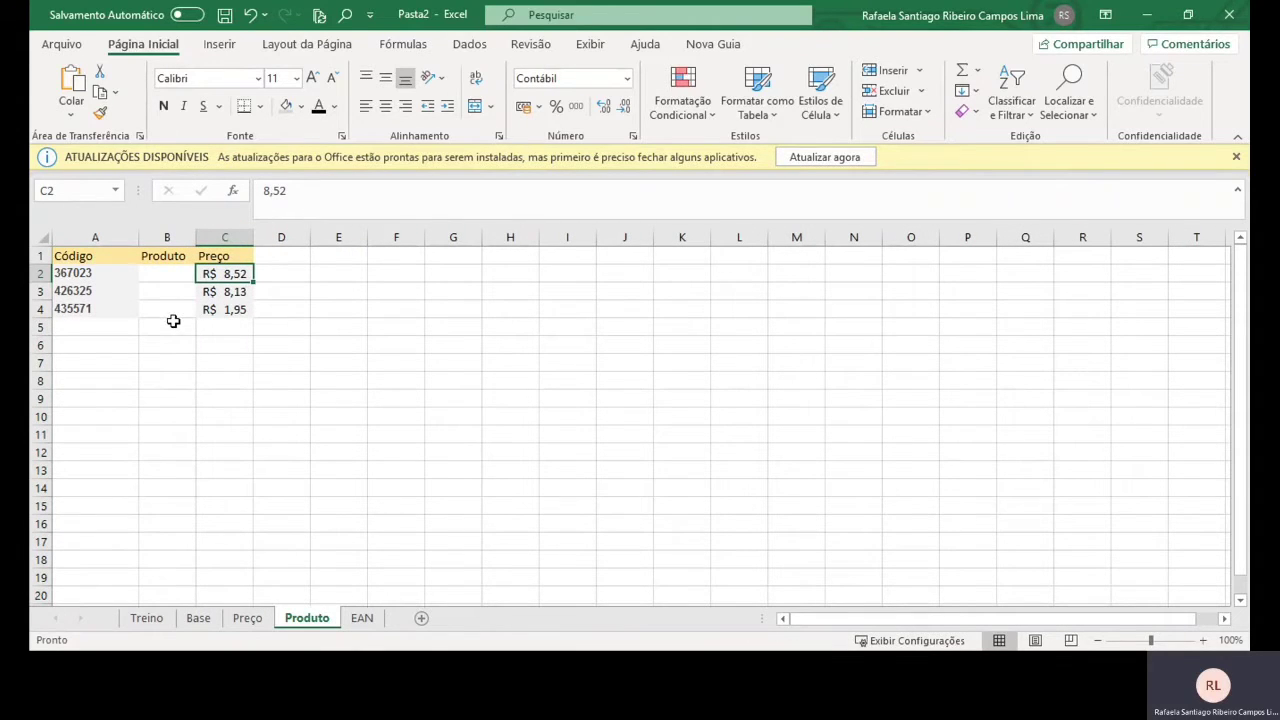
{"action": "left_click", "coordinate": [365, 619]}
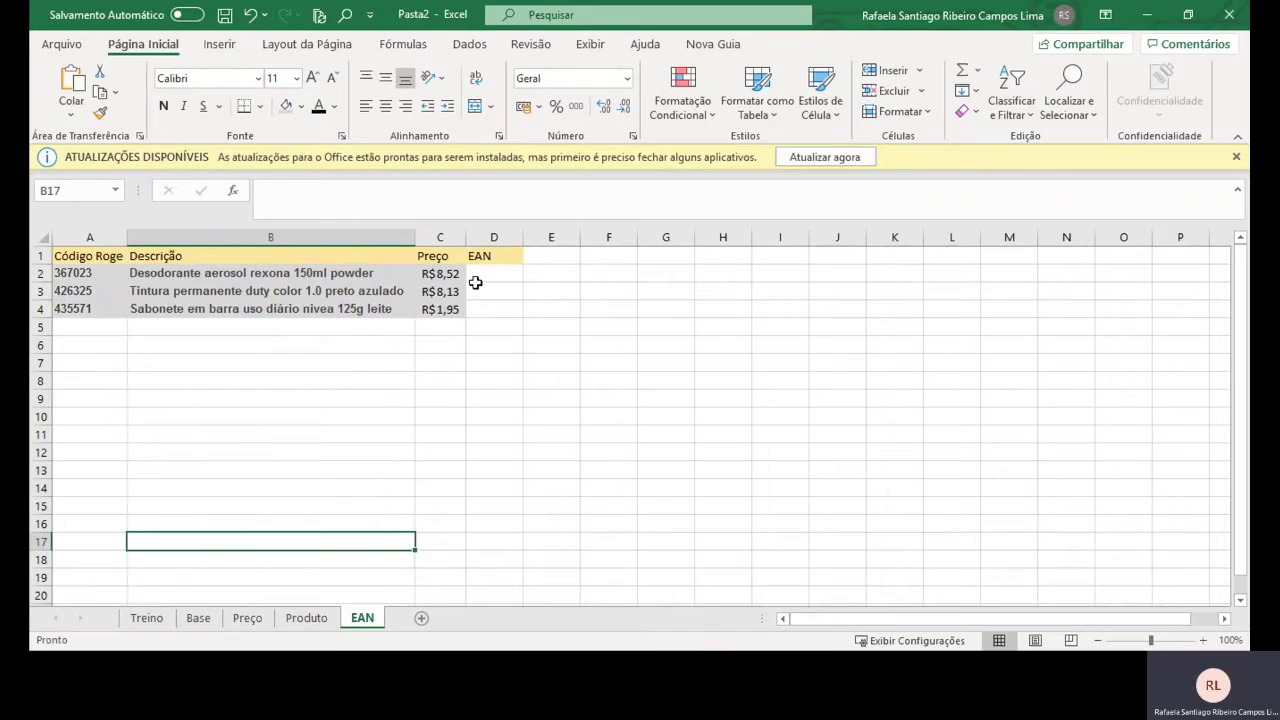
{"action": "left_click", "coordinate": [199, 618]}
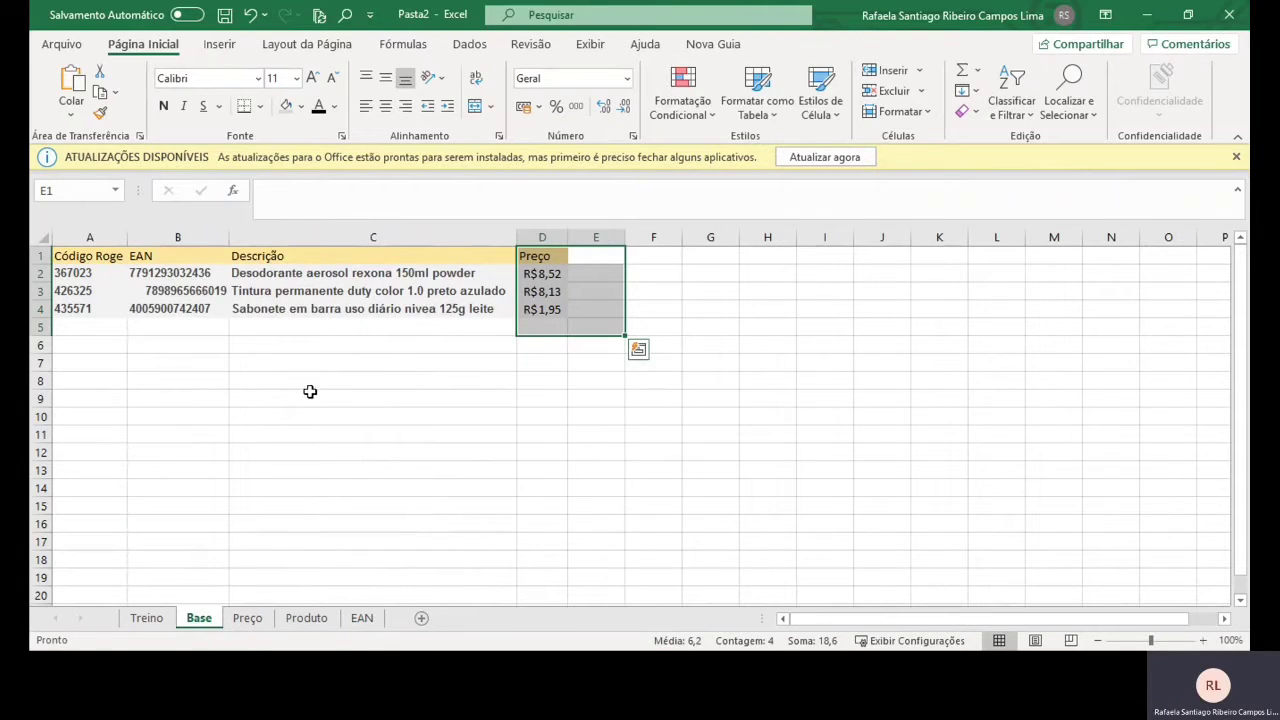
{"action": "left_click", "coordinate": [88, 274]}
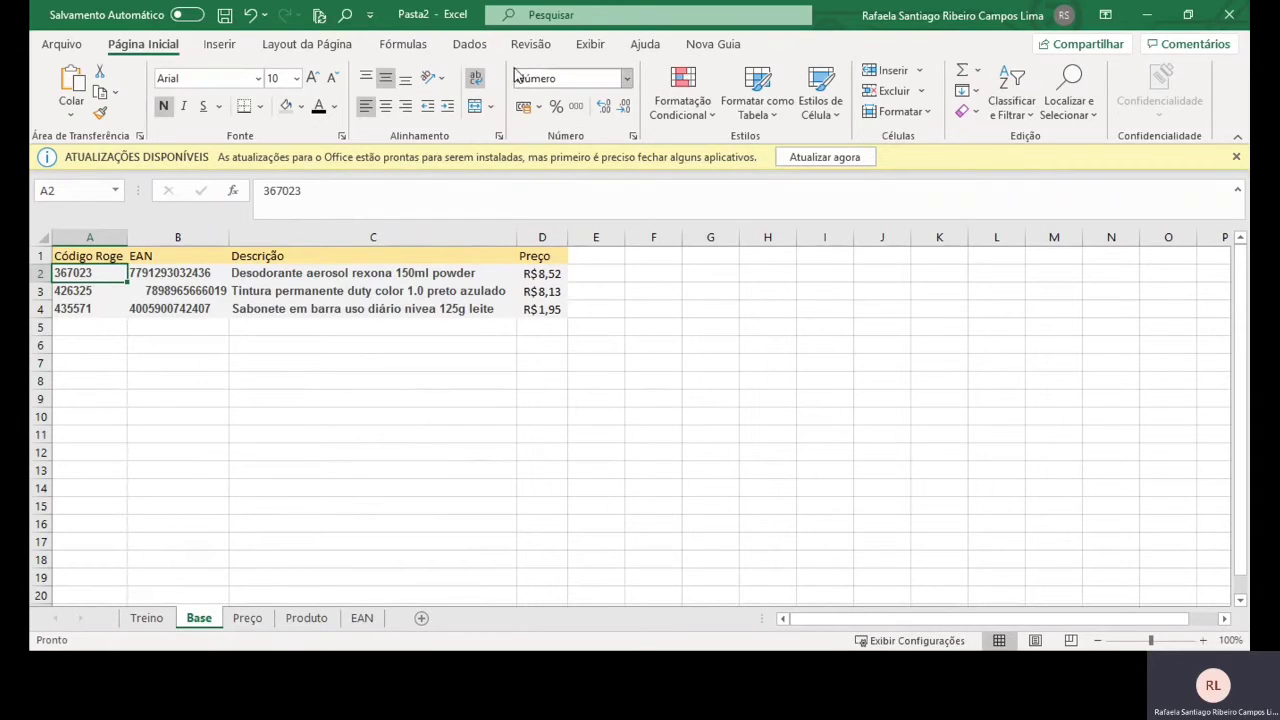
{"action": "left_click", "coordinate": [80, 290]}
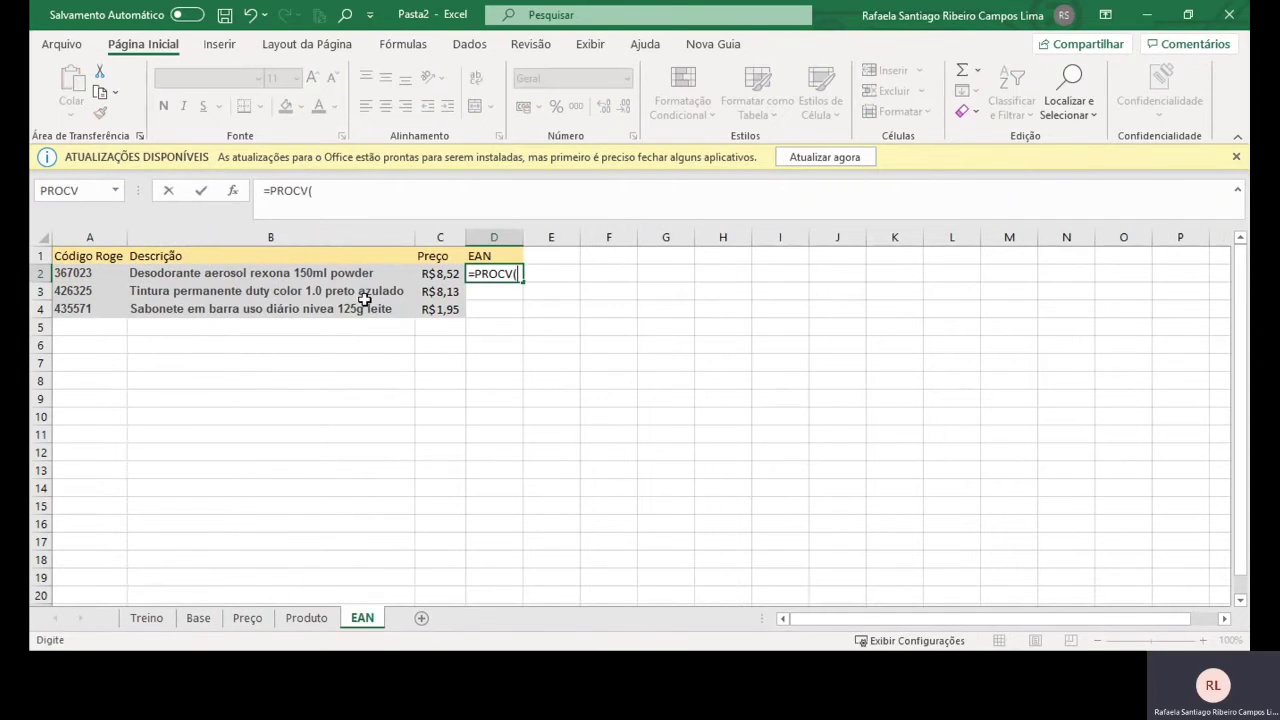
- Cancel the formula entry on the EAN sheet and reorder the sheets so that EAN directly follows Base
{"action": "key", "text": "Escape"}
{"action": "left_click_drag", "start_coordinate": [372, 620], "coordinate": [226, 630]}
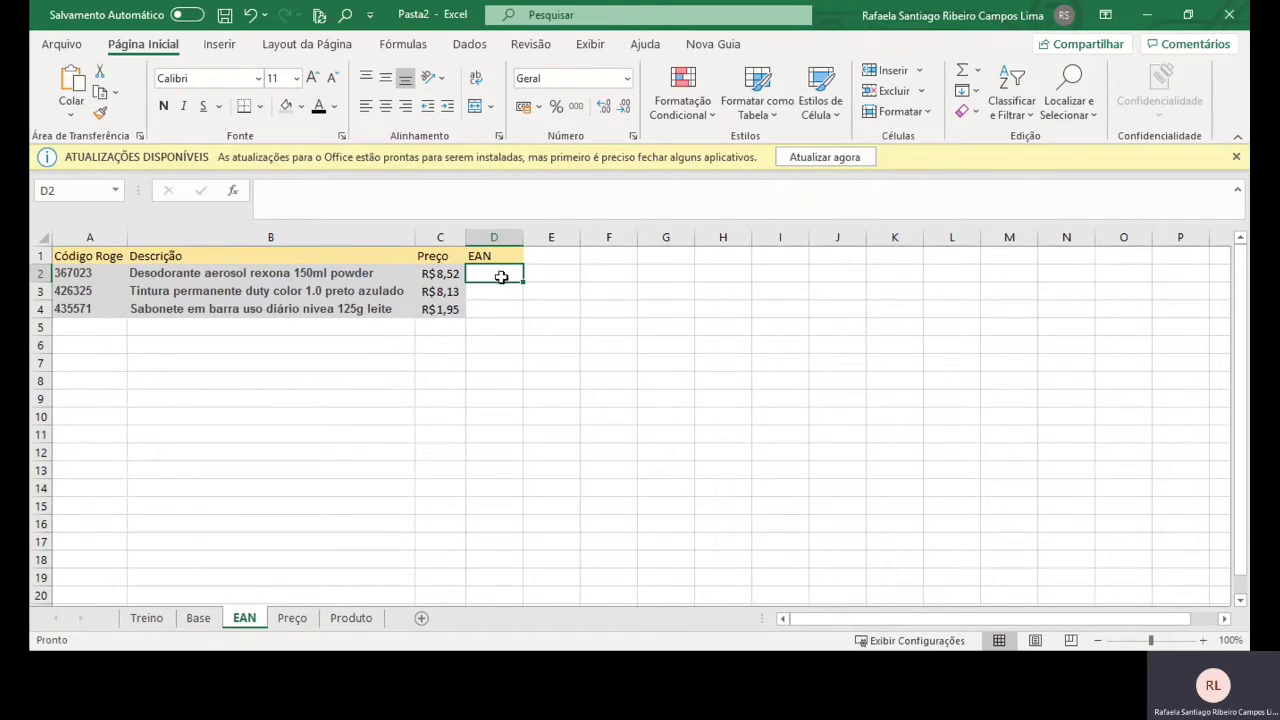
- Start a PROCV formula in cell D2 of the EAN sheet
{"action": "type", "text": "="}
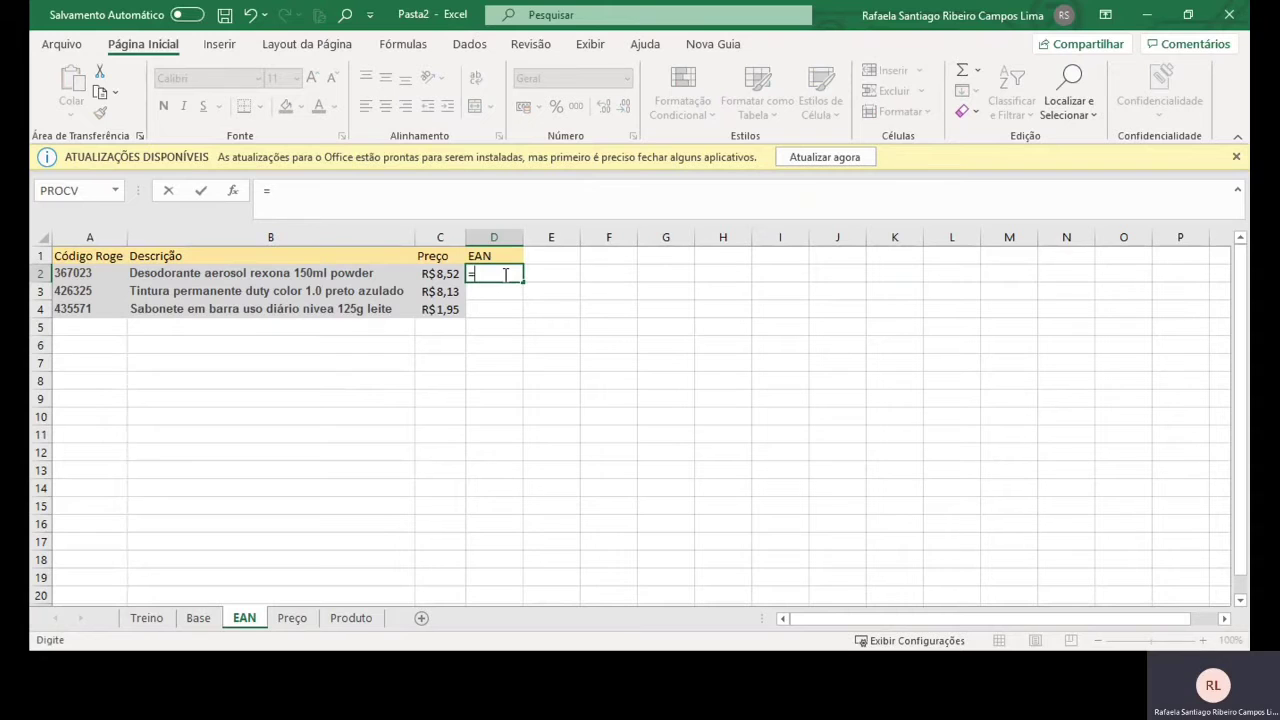
{"action": "type", "text": "procv"}
{"action": "key", "text": "Tab"}
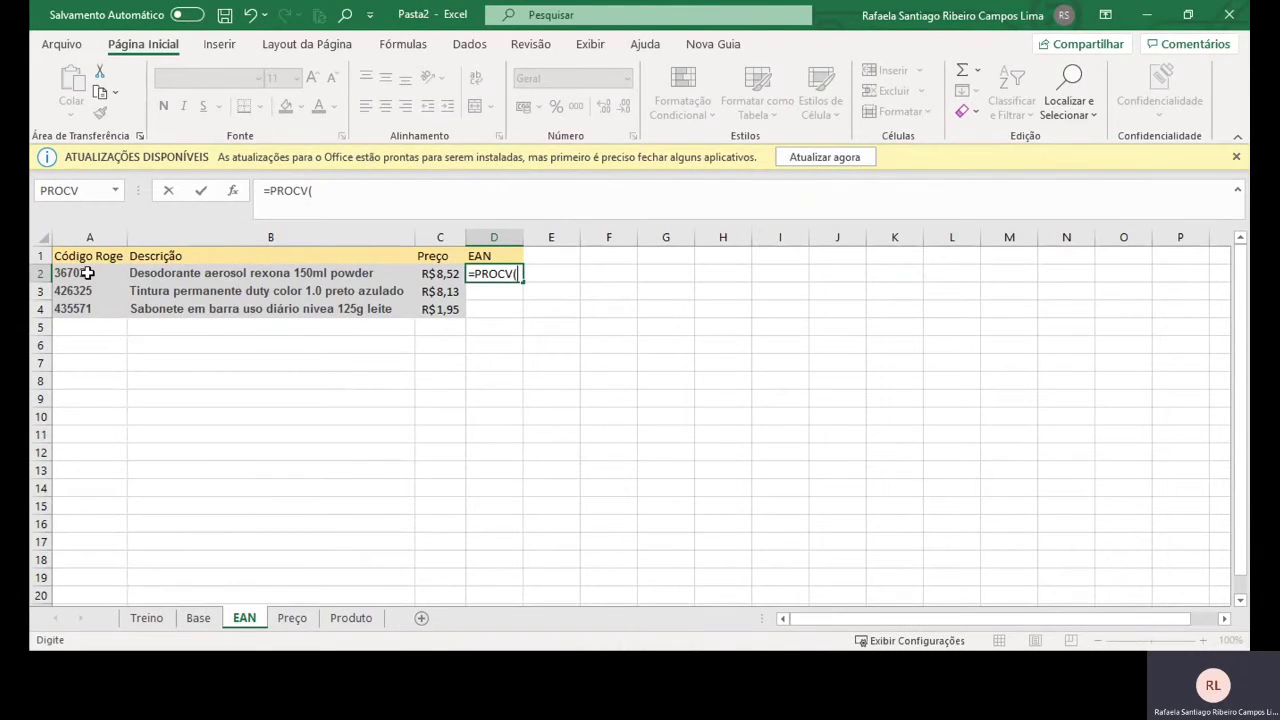
{"action": "left_click", "coordinate": [206, 622]}
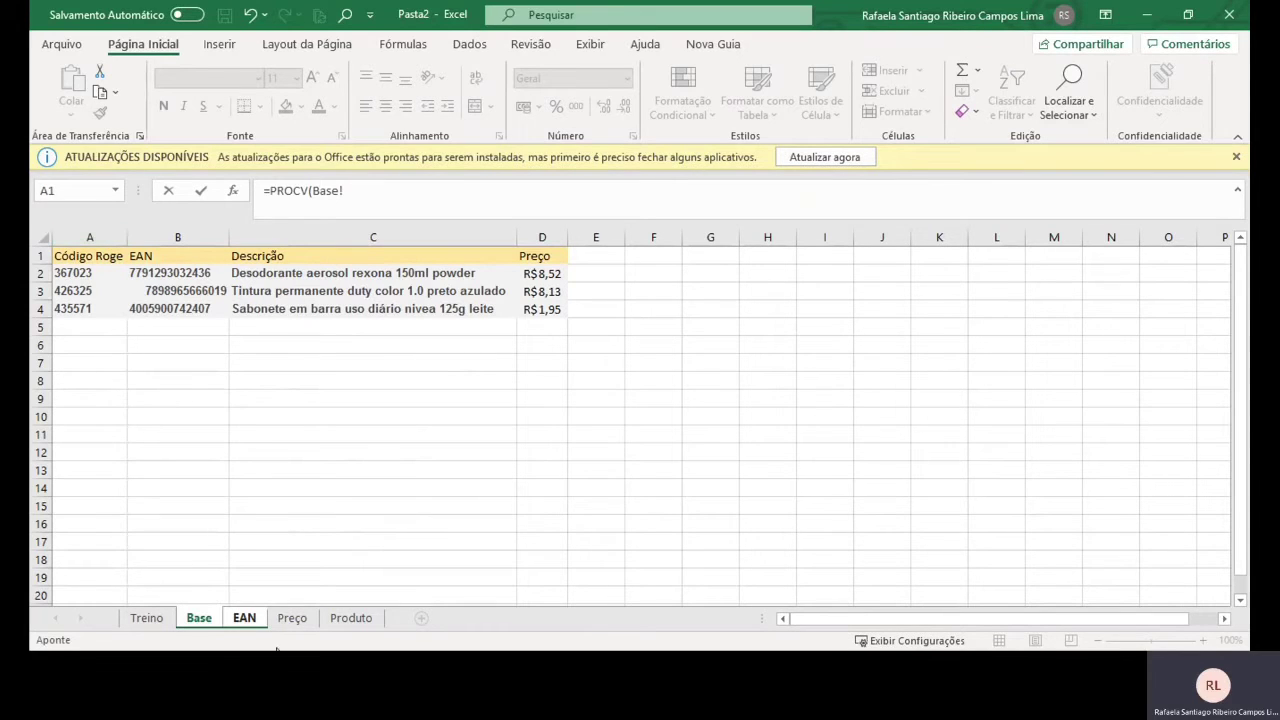
{"action": "left_click", "coordinate": [248, 620]}
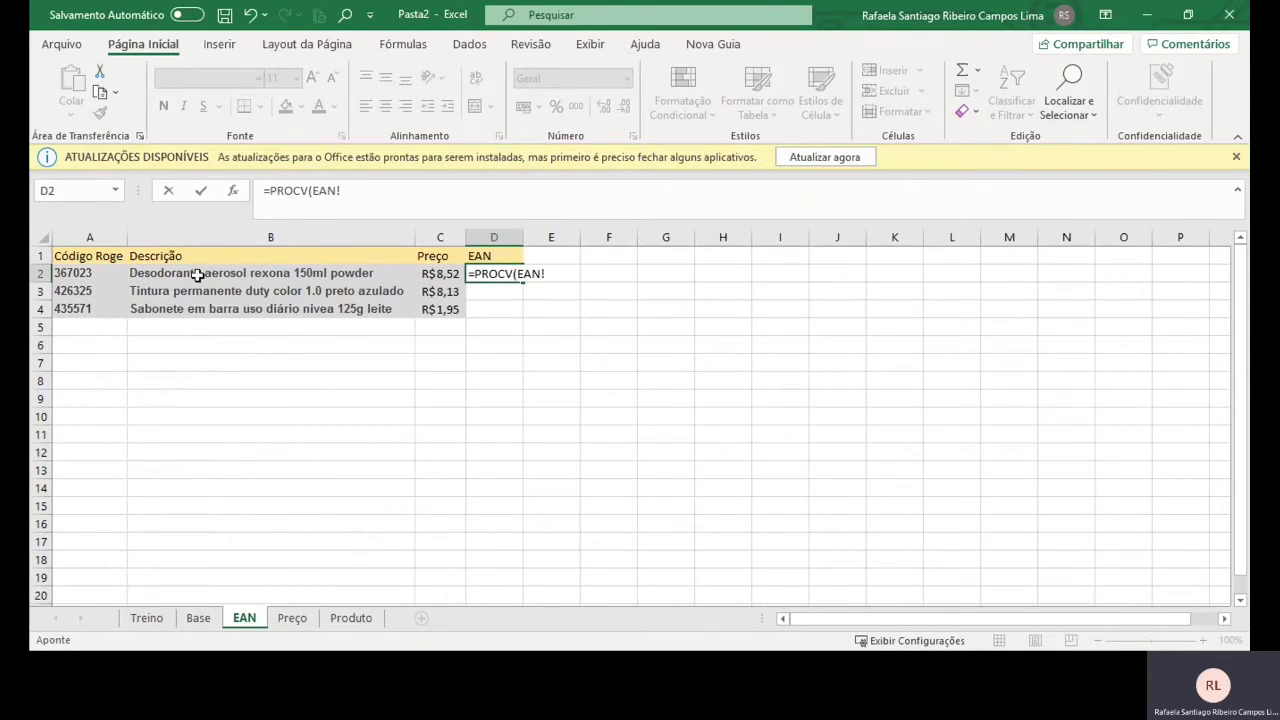
{"action": "key", "text": "BackSpace"}
{"action": "key", "text": "BackSpace"}
{"action": "key", "text": "BackSpace"}
{"action": "key", "text": "BackSpace"}
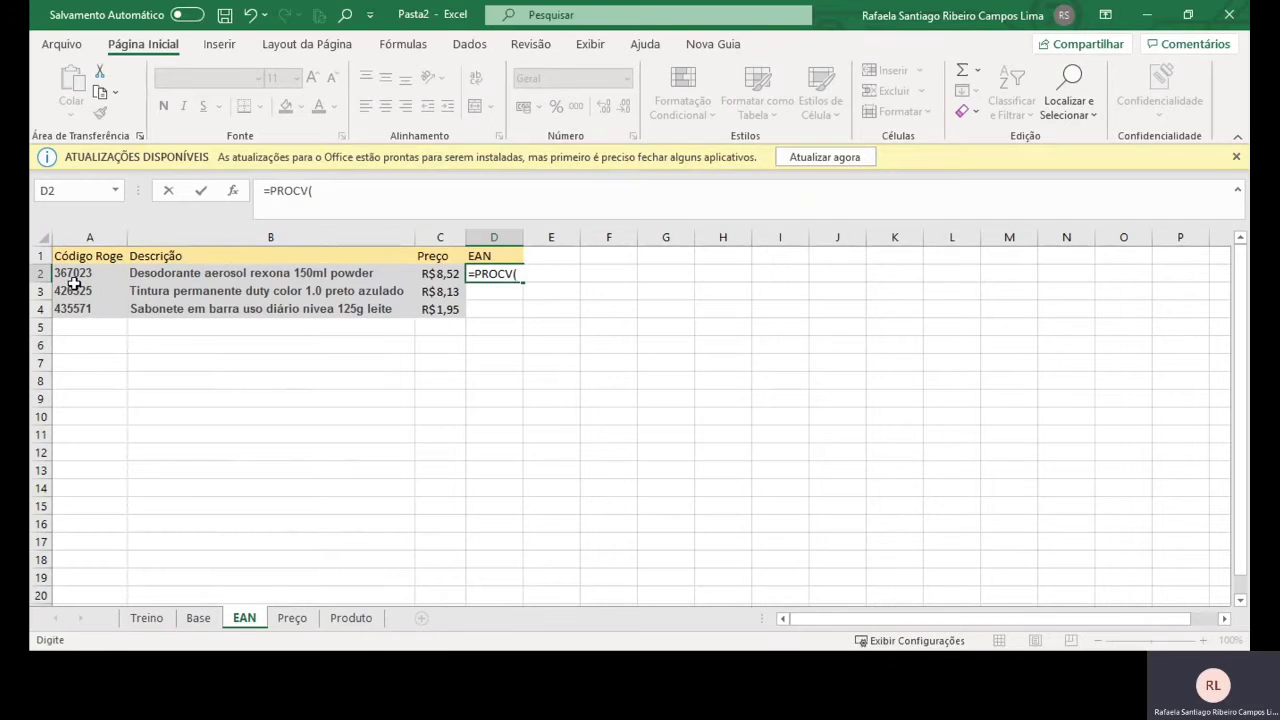
- Use cell A2 of the EAN sheet as the PROCV lookup value and Base!A2:B4 as the lookup table
{"action": "left_click", "coordinate": [75, 273]}
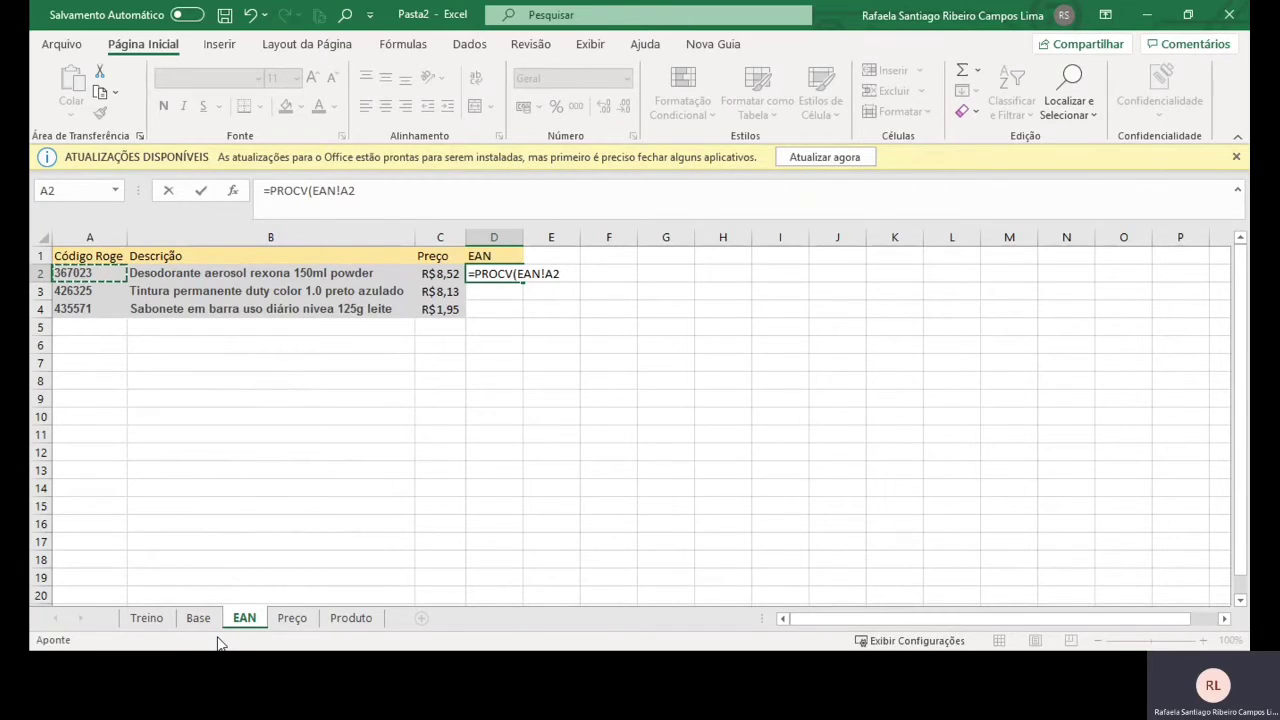
{"action": "type", "text": ";"}
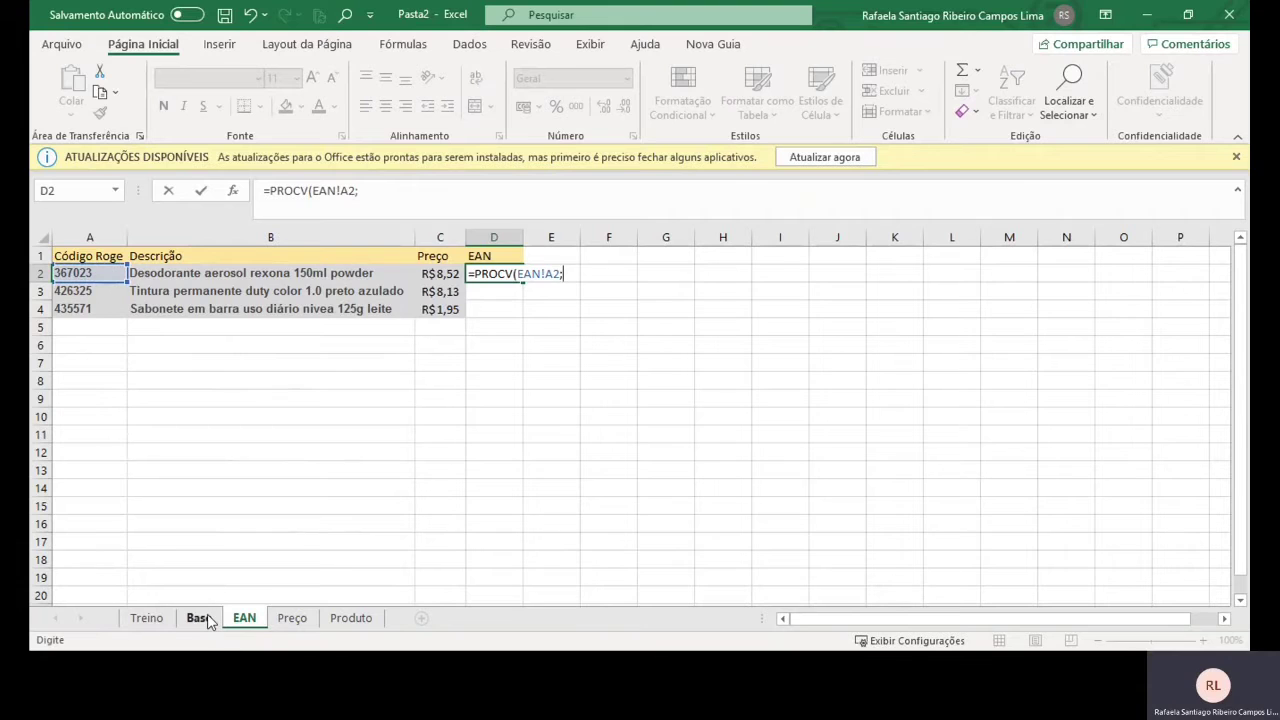
{"action": "left_click", "coordinate": [199, 618]}
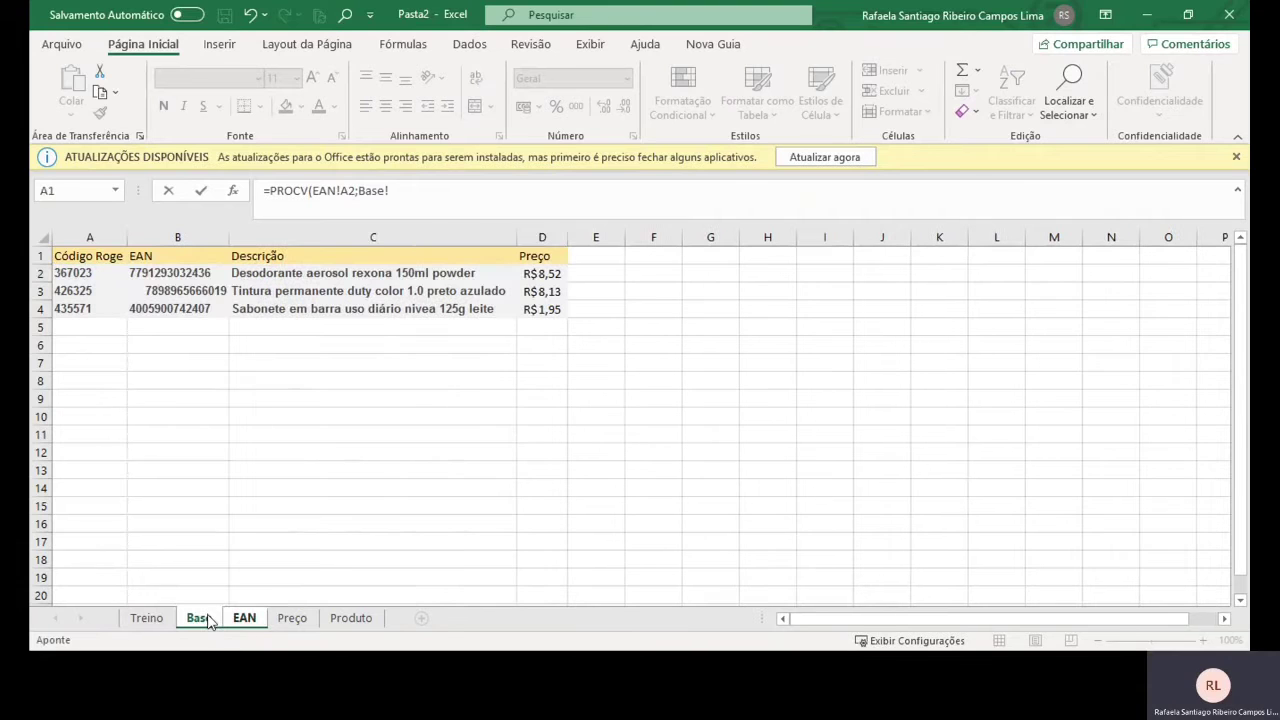
{"action": "left_click", "coordinate": [85, 273]}
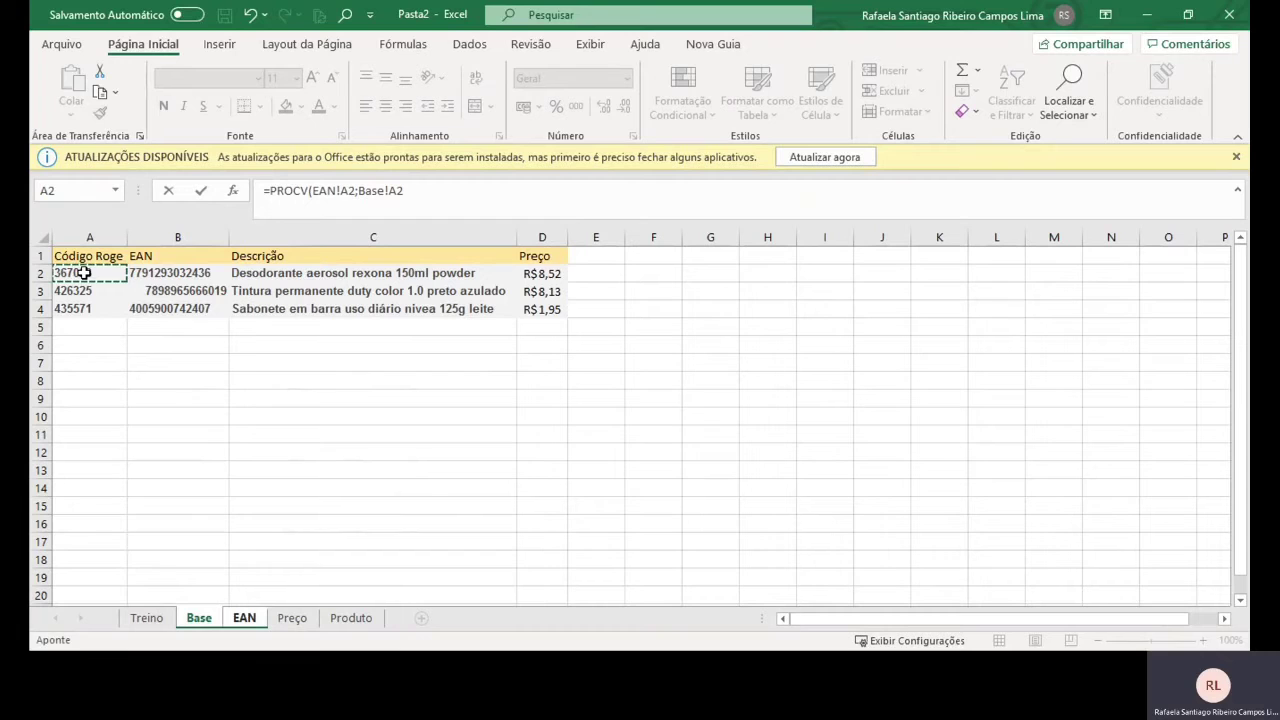
{"action": "left_click_drag", "start_coordinate": [88, 273], "coordinate": [140, 262]}
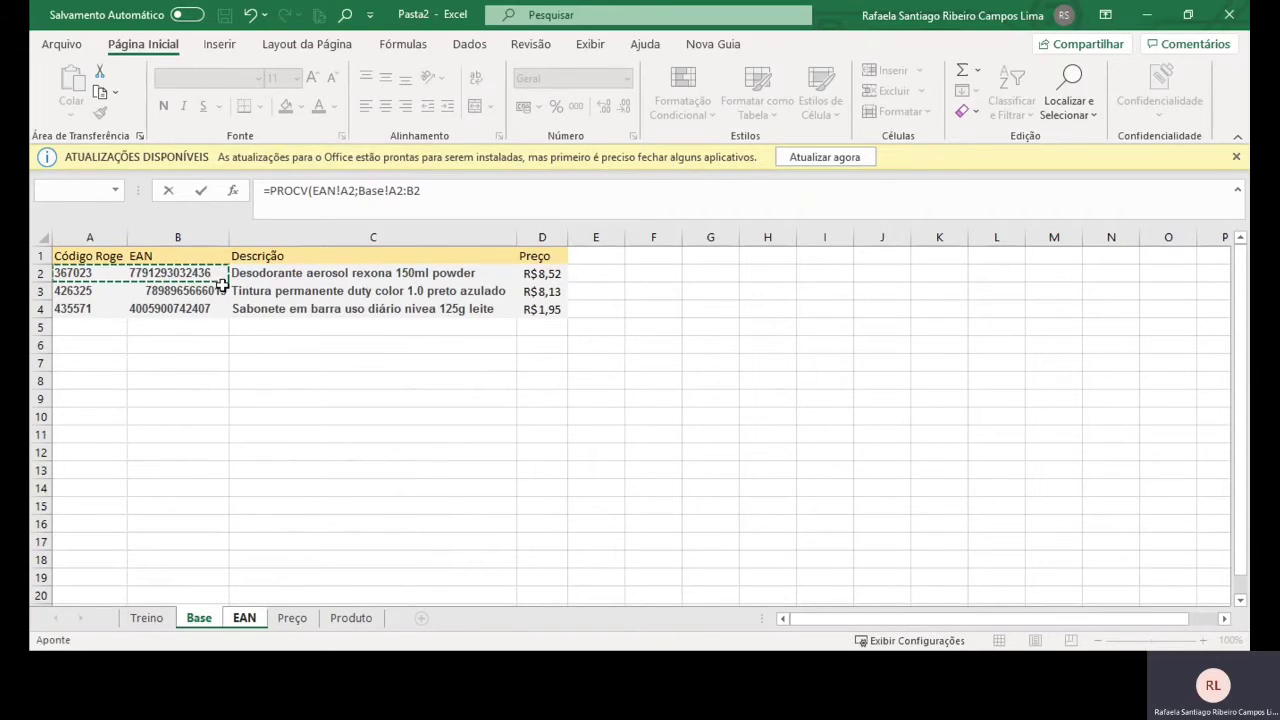
{"action": "left_click_drag", "start_coordinate": [226, 310], "coordinate": [195, 327]}
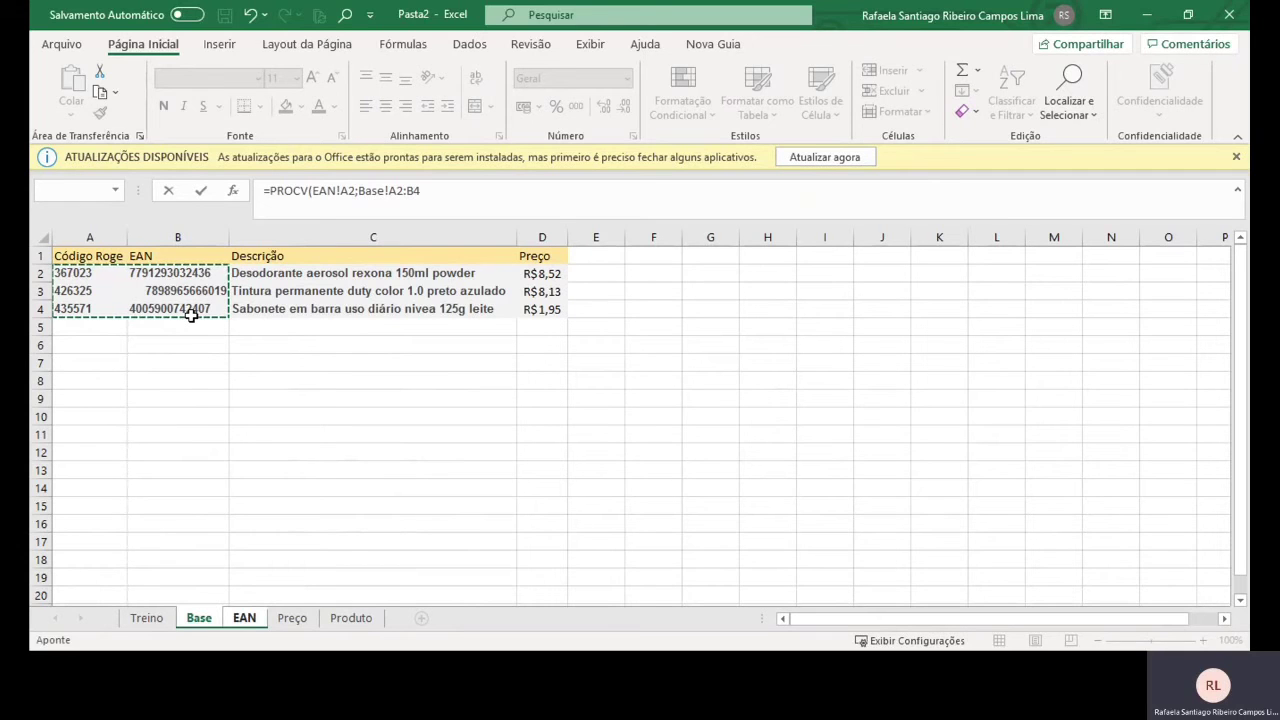
{"action": "left_click_drag", "start_coordinate": [191, 315], "coordinate": [557, 314]}
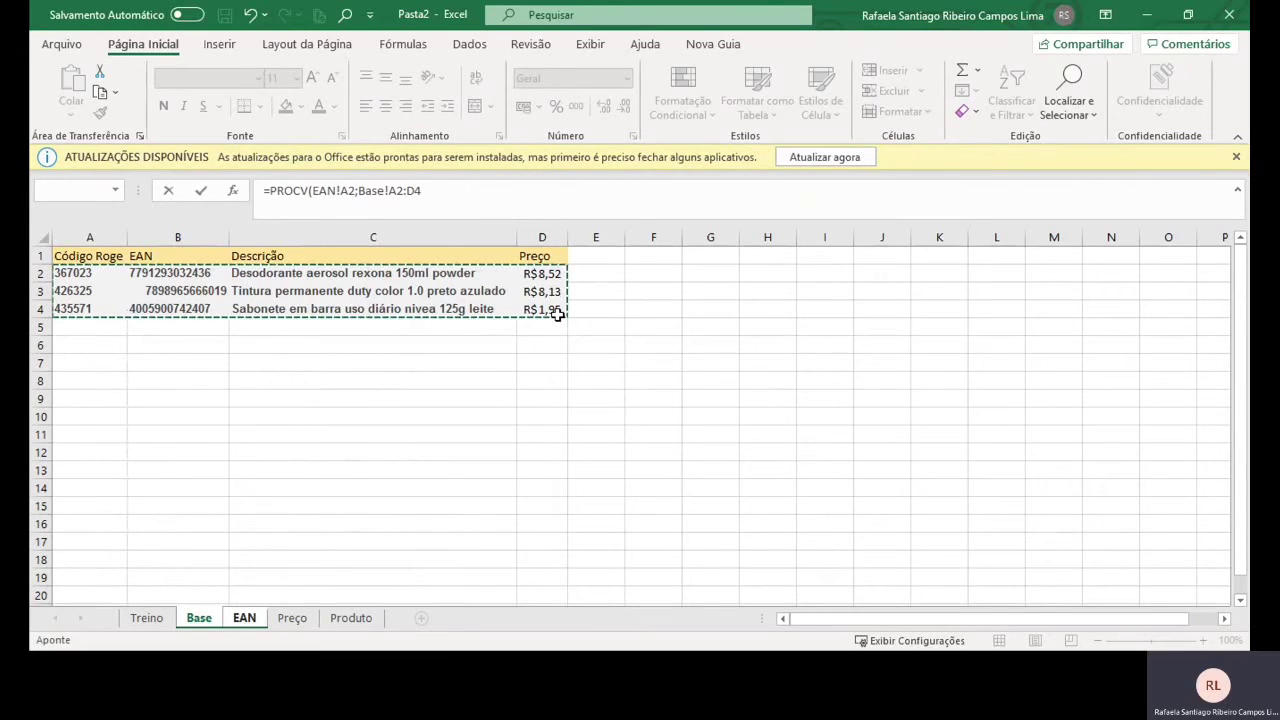
{"action": "left_click_drag", "start_coordinate": [557, 314], "coordinate": [219, 318]}
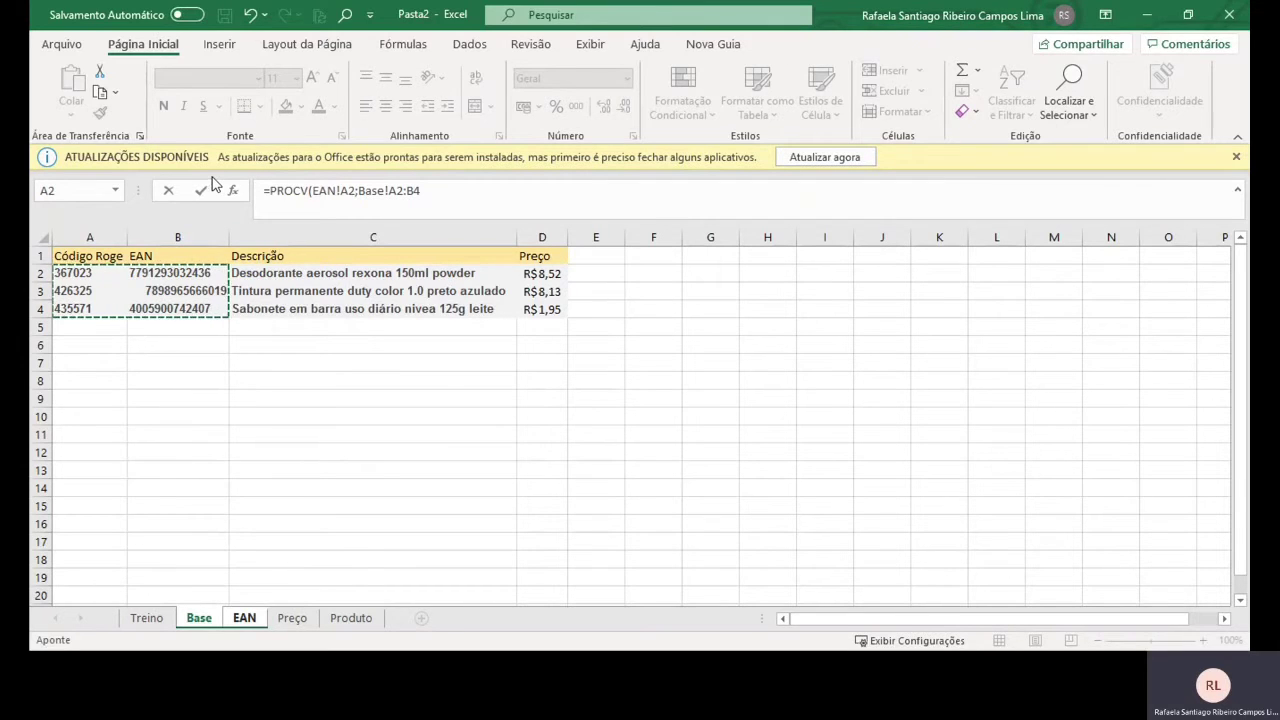
- Complete the PROCV formula with column index 2 and exact match 0, giving =PROCV(EAN!A2;Base!A2:B4;2;0)
{"action": "type", "text": ";2"}
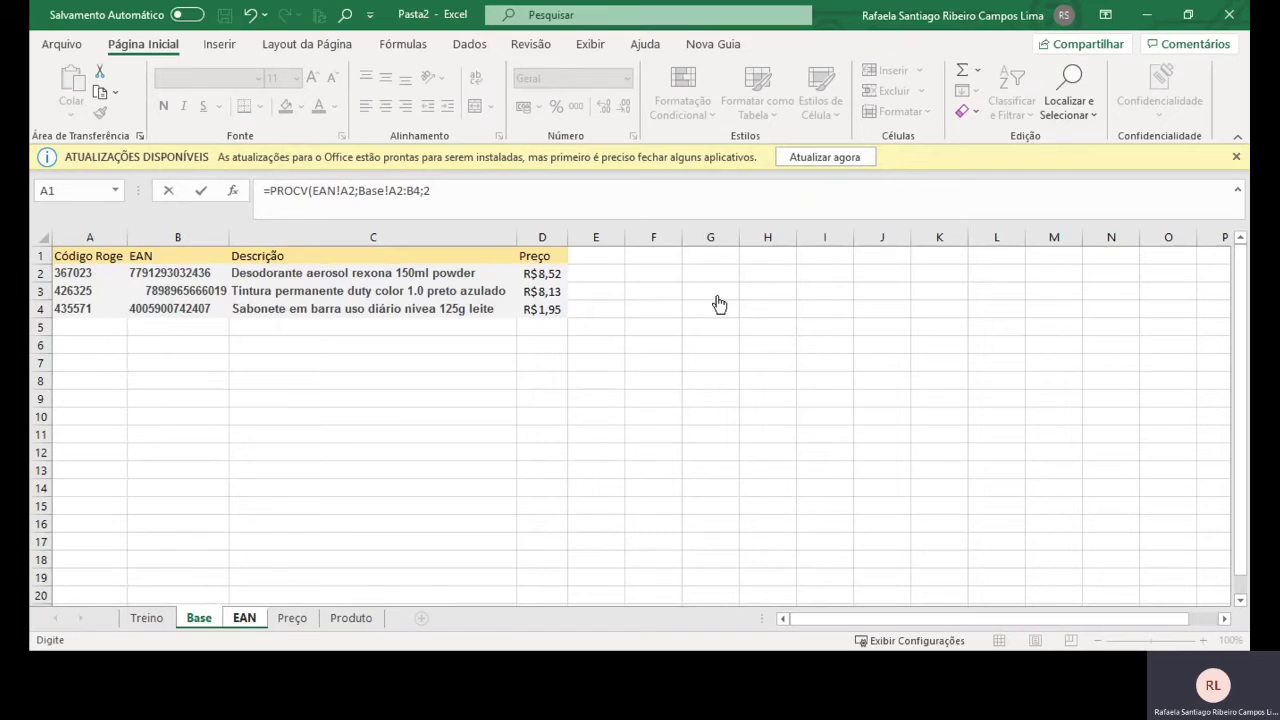
{"action": "left_click", "coordinate": [430, 191]}
{"action": "type", "text": "0"}
{"action": "type", "text": ")"}
{"action": "key", "text": "Return"}
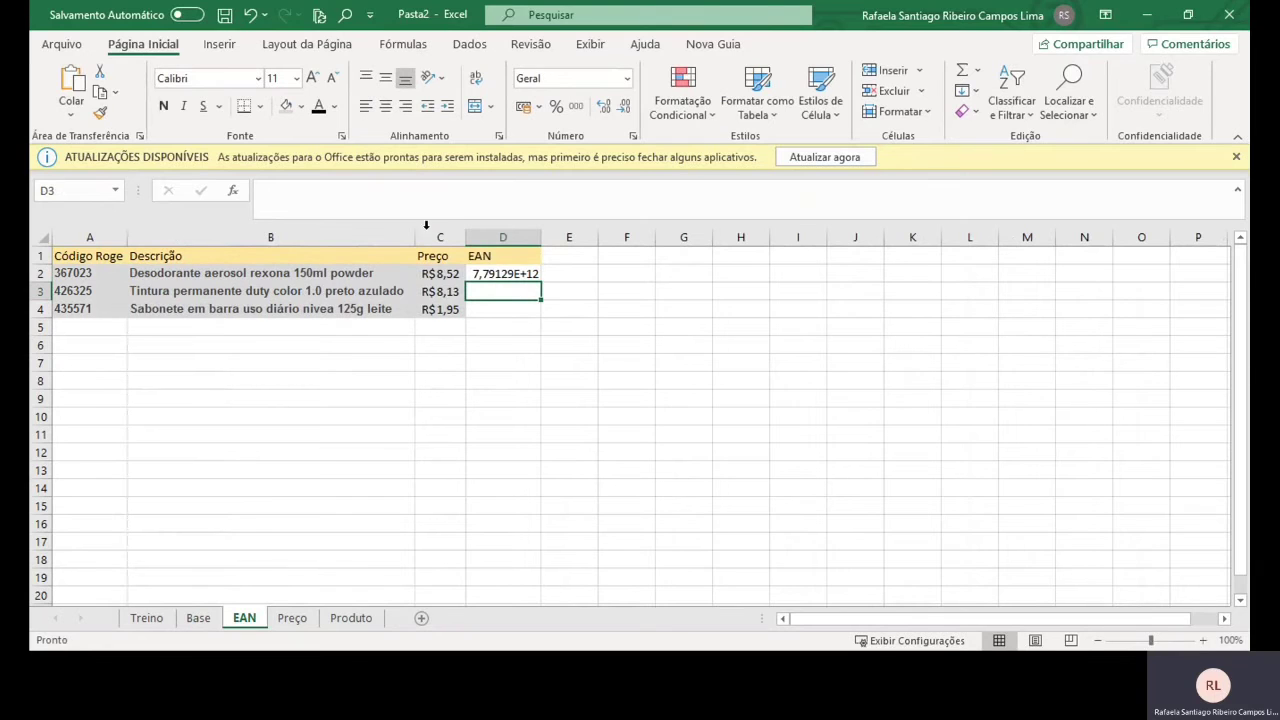
- Fill the PROCV formula from D2 down to D4 on the EAN sheet
{"action": "left_click", "coordinate": [106, 274]}
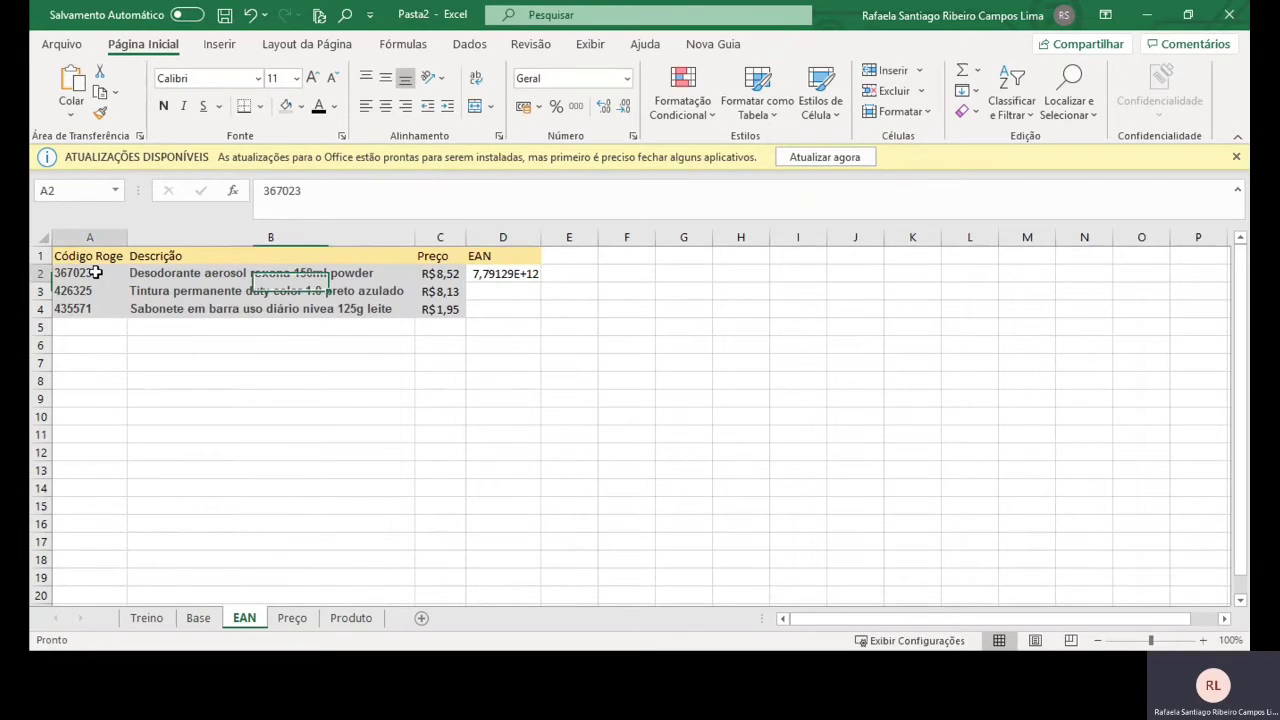
{"action": "left_click", "coordinate": [518, 278]}
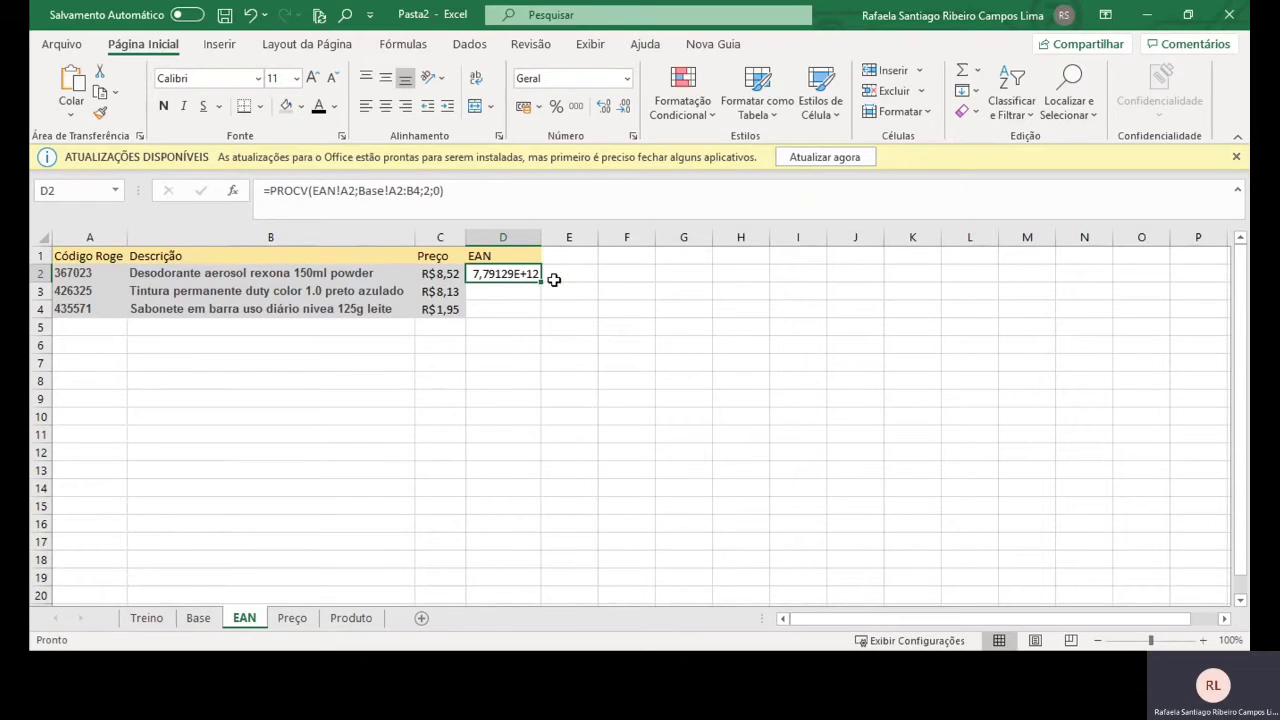
{"action": "left_click_drag", "start_coordinate": [540, 285], "coordinate": [541, 316]}
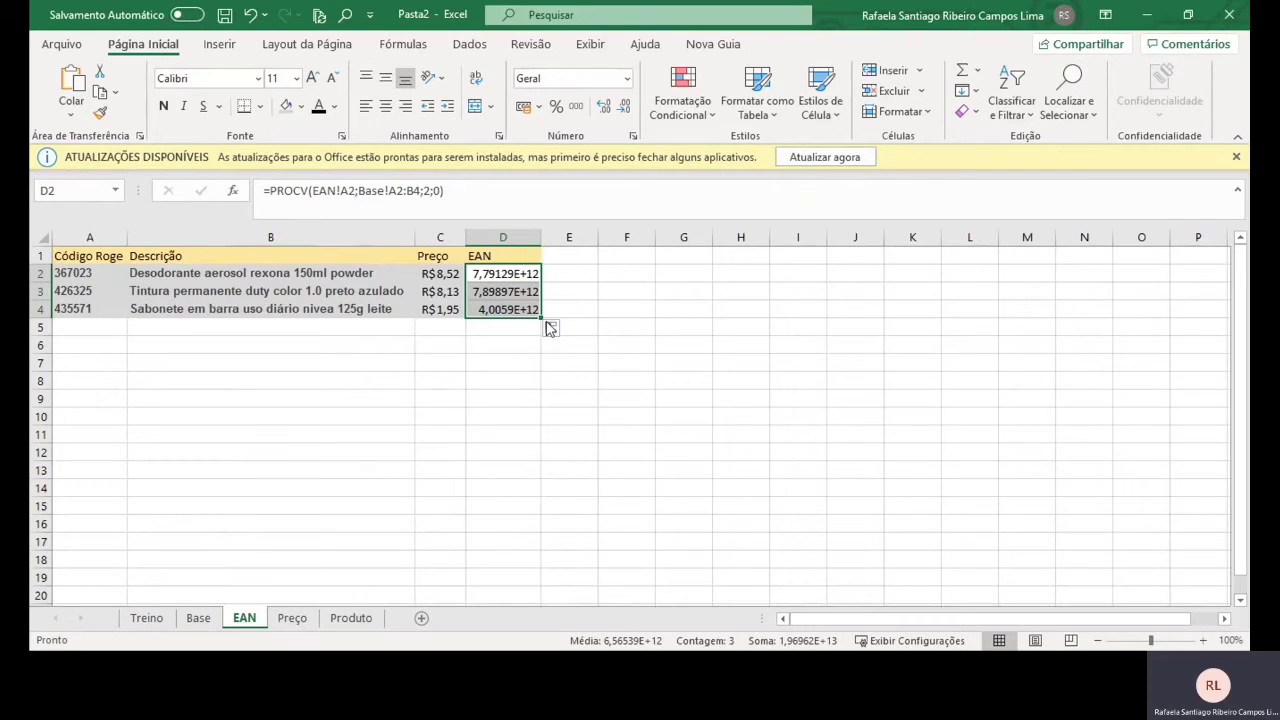
{"action": "left_click", "coordinate": [507, 366]}
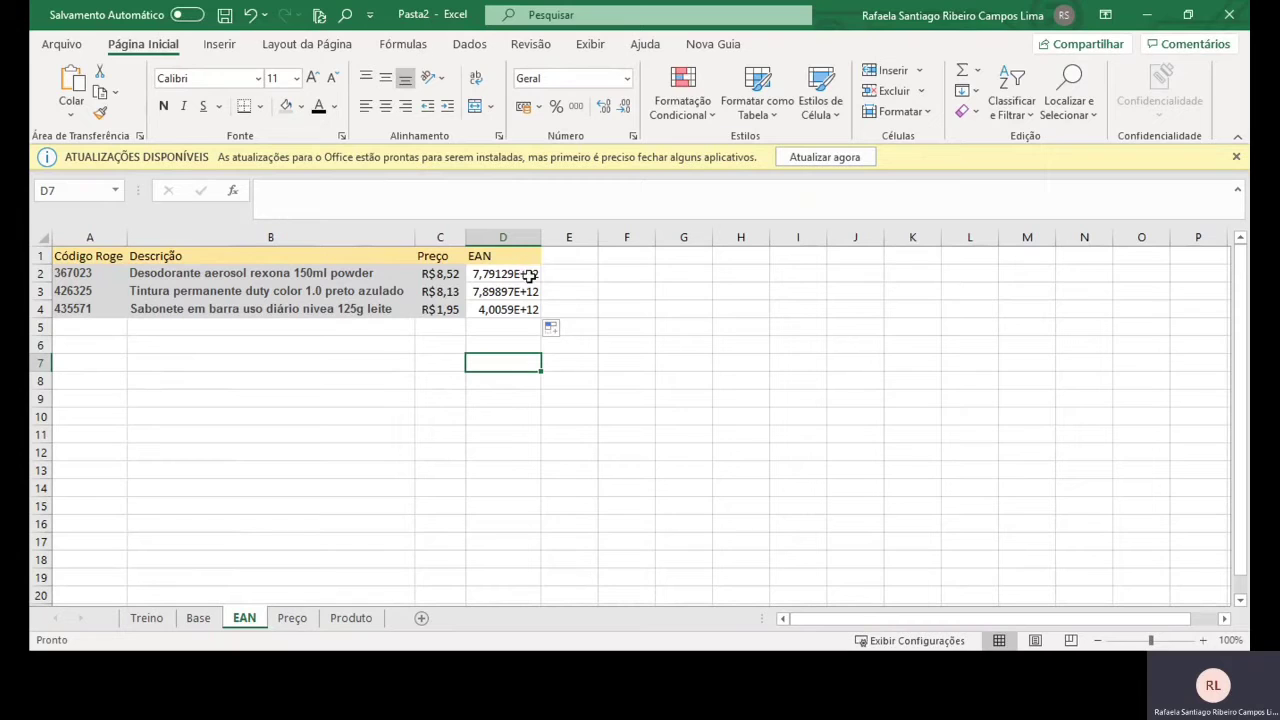
- Try to format the EAN codes in D2:D4 as Número without decimal places
{"action": "left_click_drag", "start_coordinate": [493, 273], "coordinate": [497, 309]}
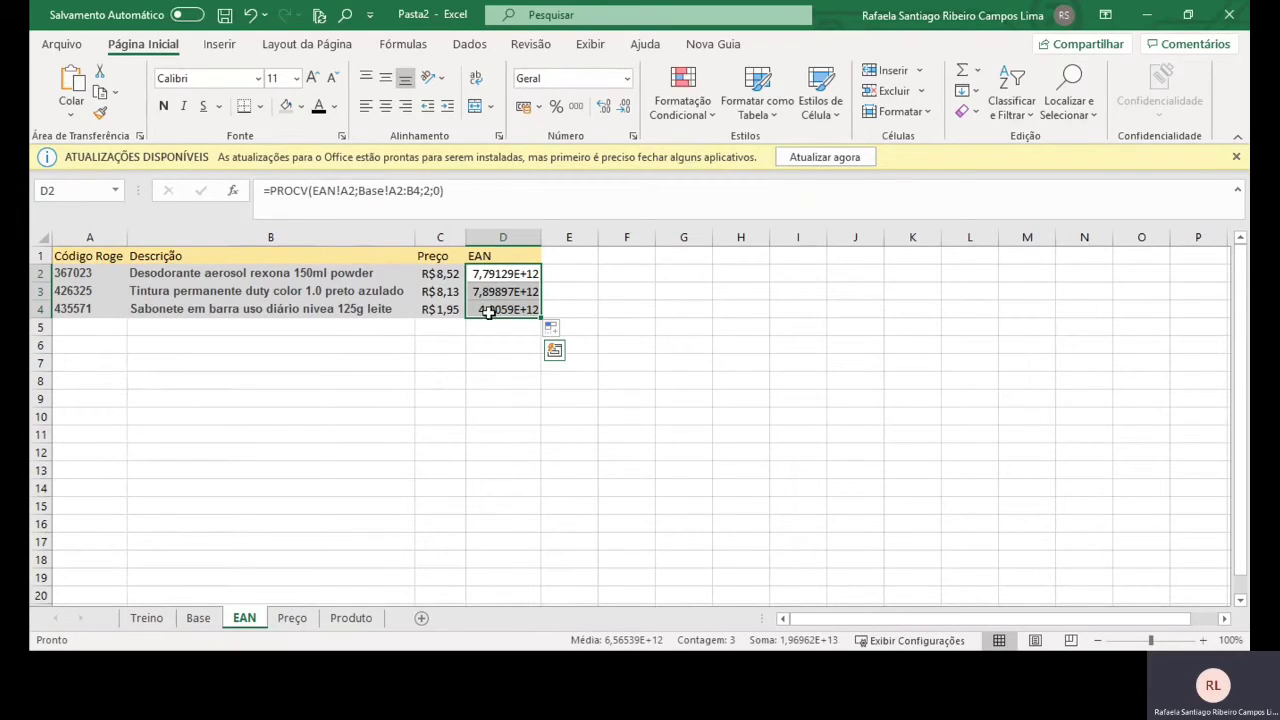
{"action": "left_click", "coordinate": [627, 80]}
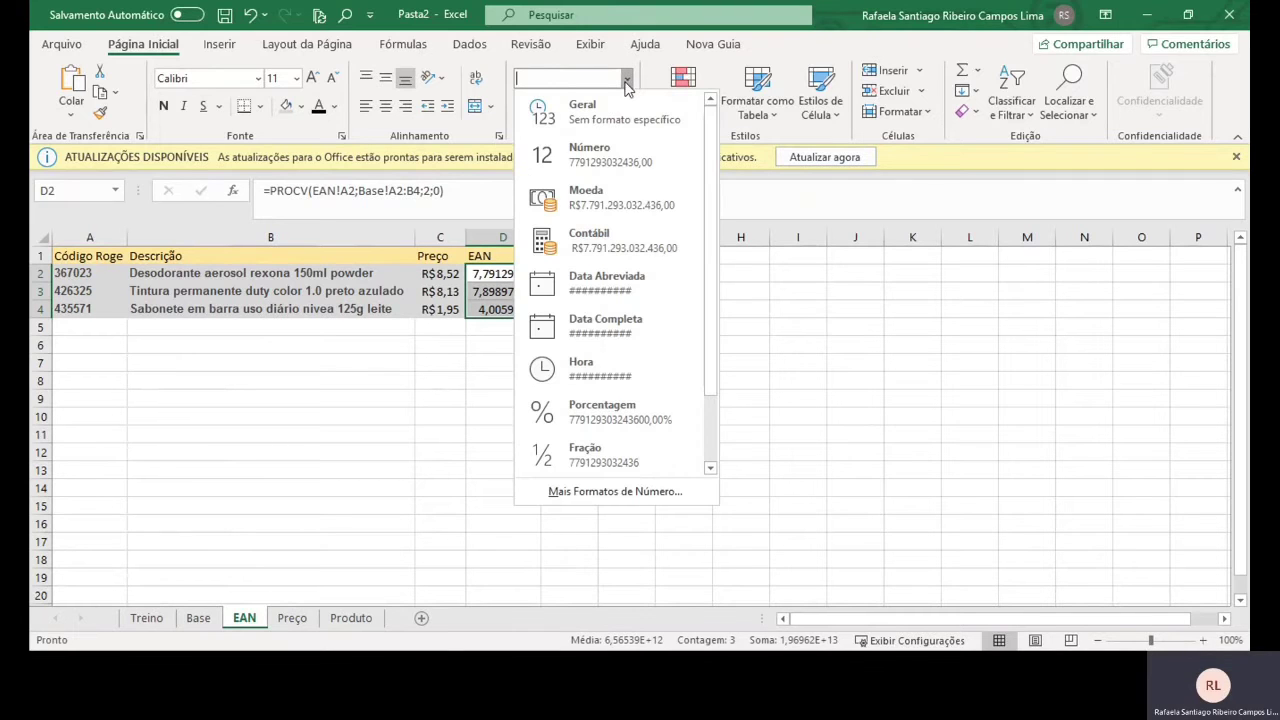
{"action": "left_click", "coordinate": [597, 160]}
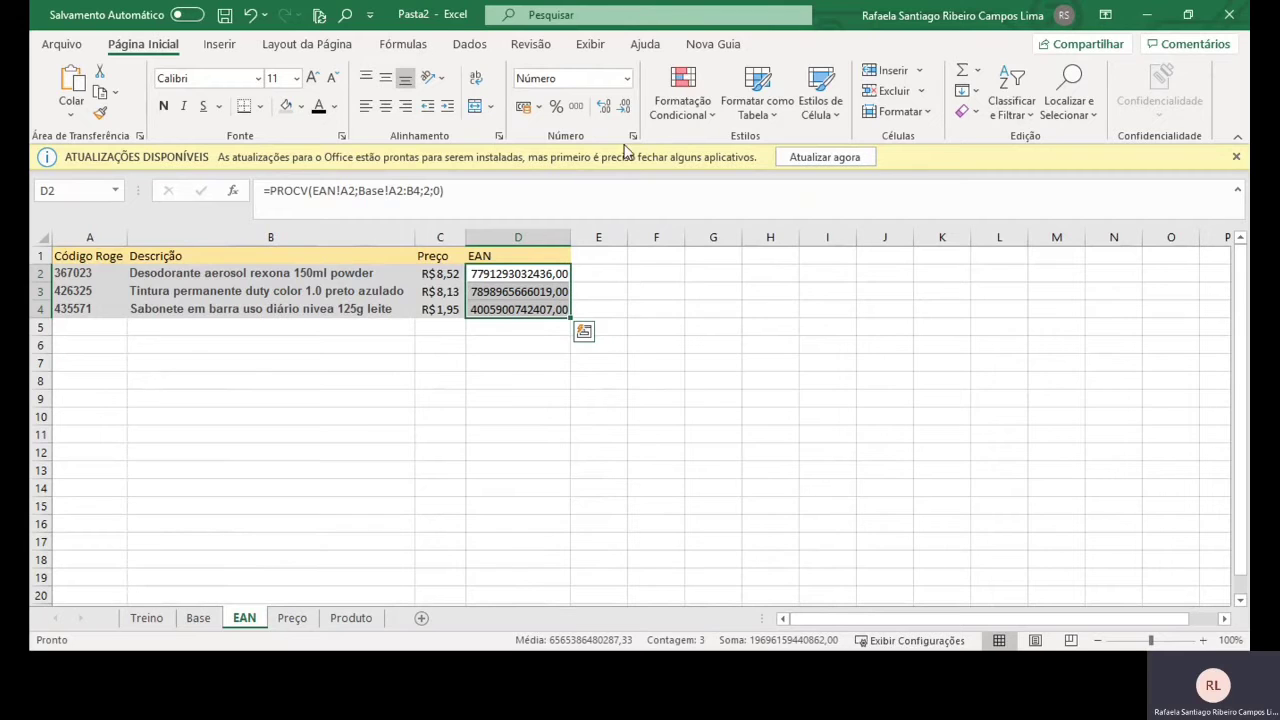
{"action": "left_click", "coordinate": [630, 113]}
{"action": "left_click", "coordinate": [630, 113]}
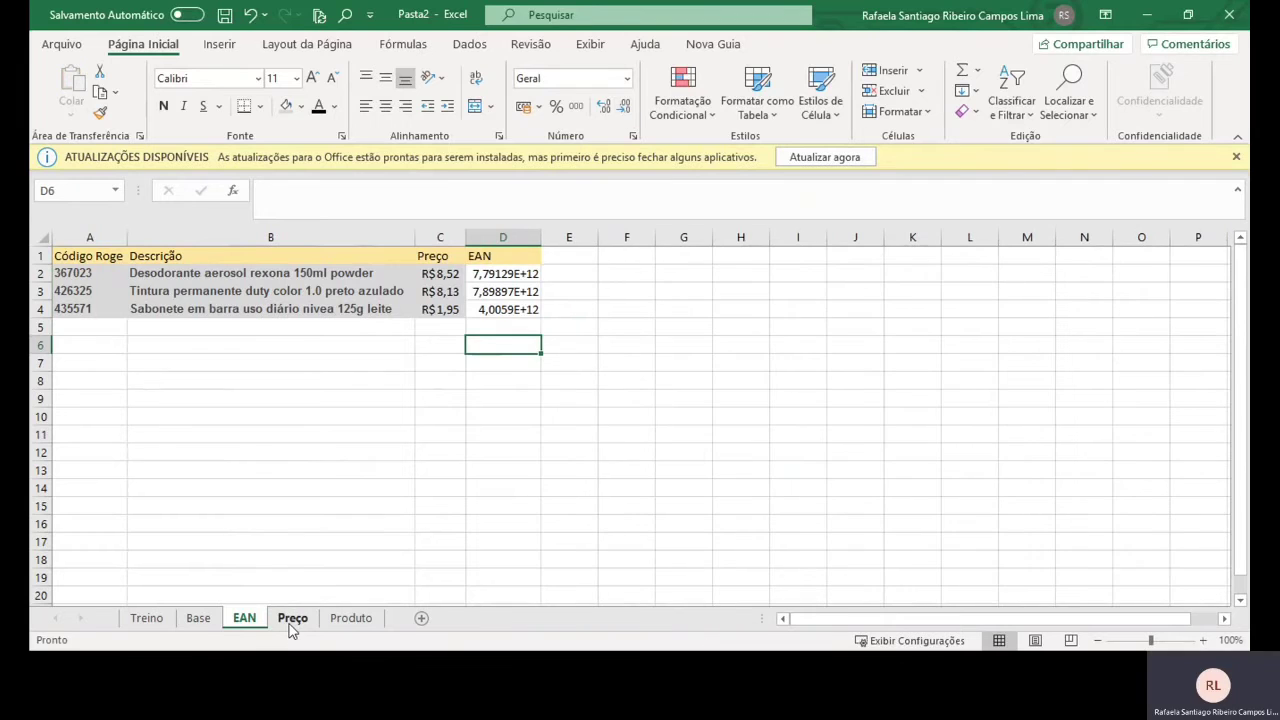
- On the Preço sheet, format the EAN codes in B2, B3 and B4 as Número
{"action": "left_click", "coordinate": [290, 620]}
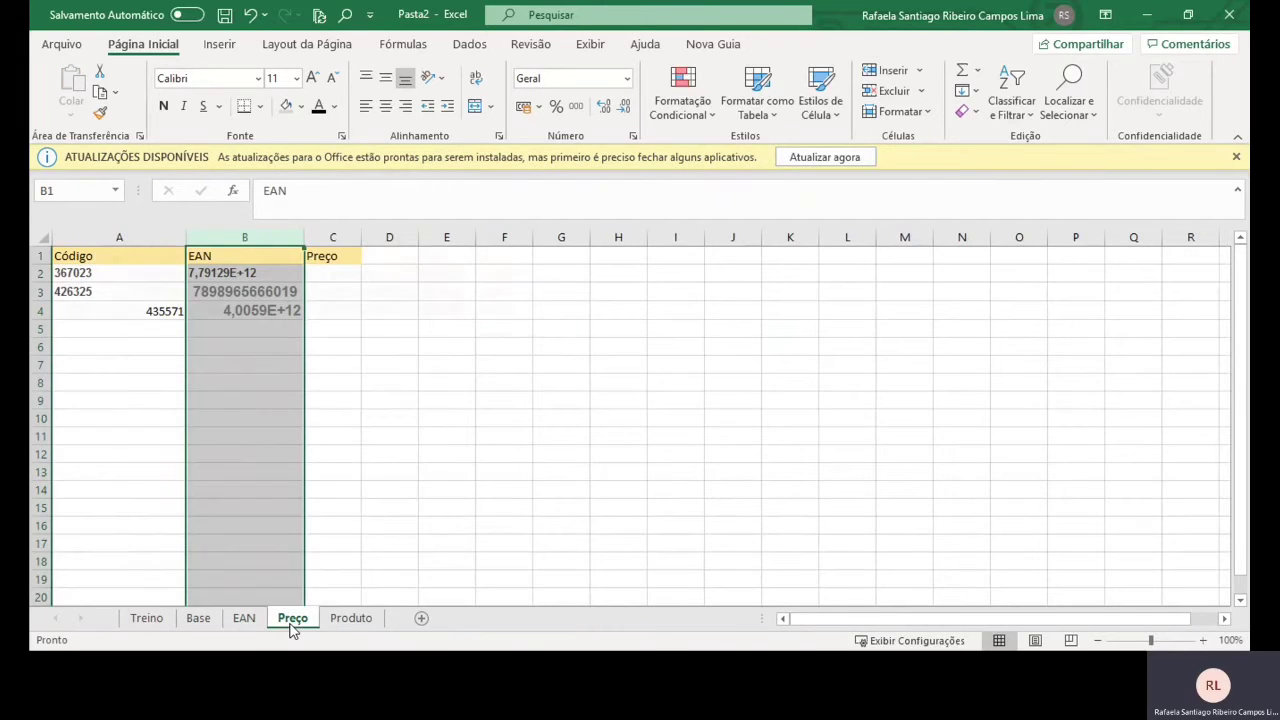
{"action": "left_click", "coordinate": [100, 332]}
{"action": "left_click_drag", "start_coordinate": [123, 279], "coordinate": [252, 320]}
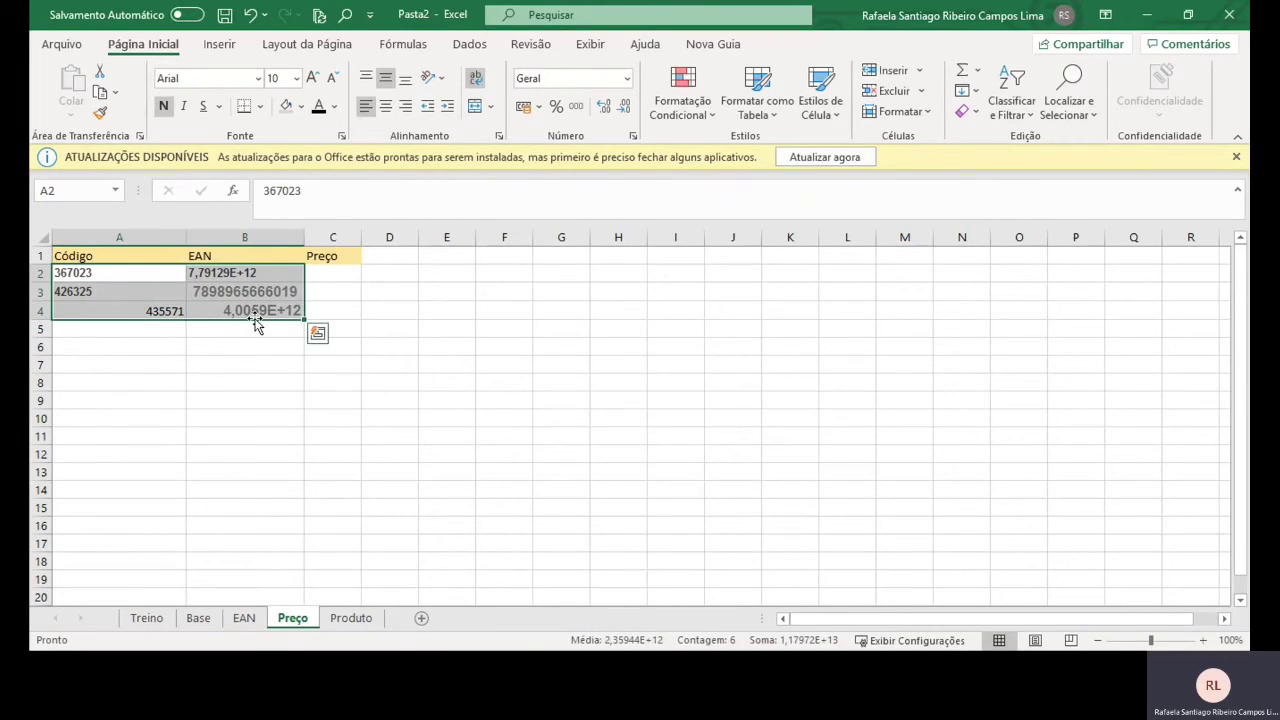
{"action": "left_click", "coordinate": [229, 272]}
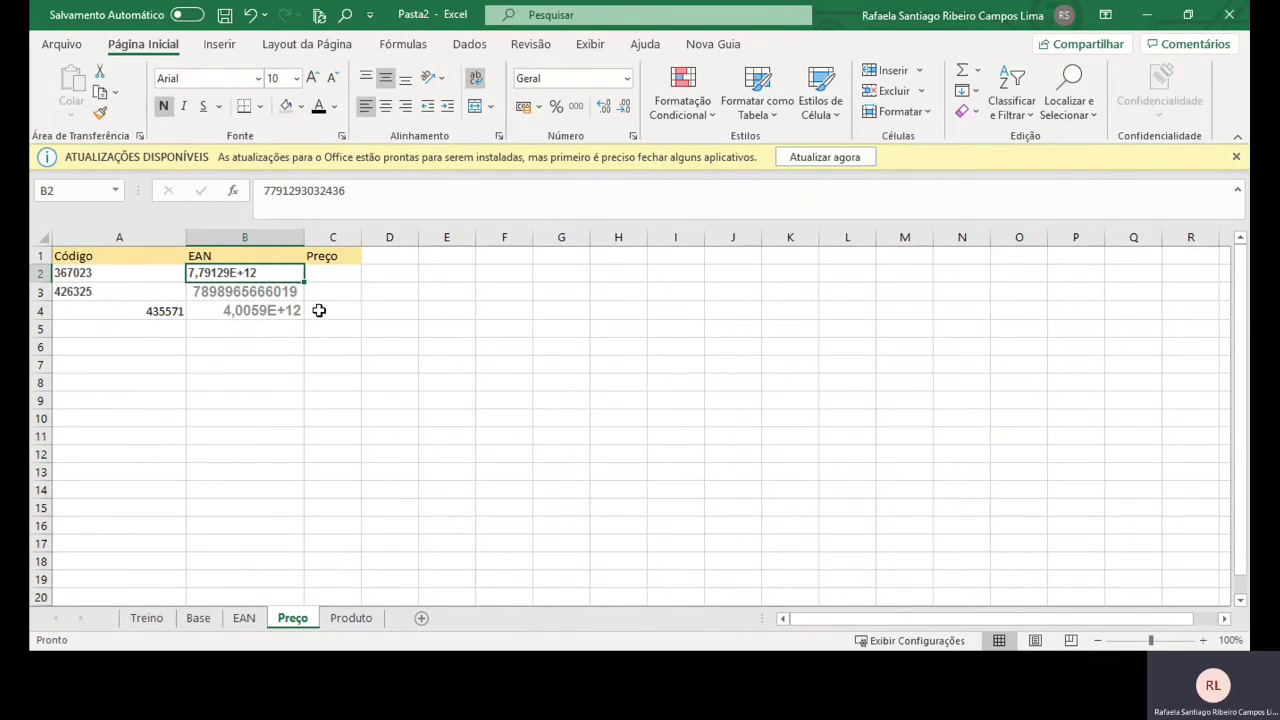
{"action": "left_click", "coordinate": [628, 88]}
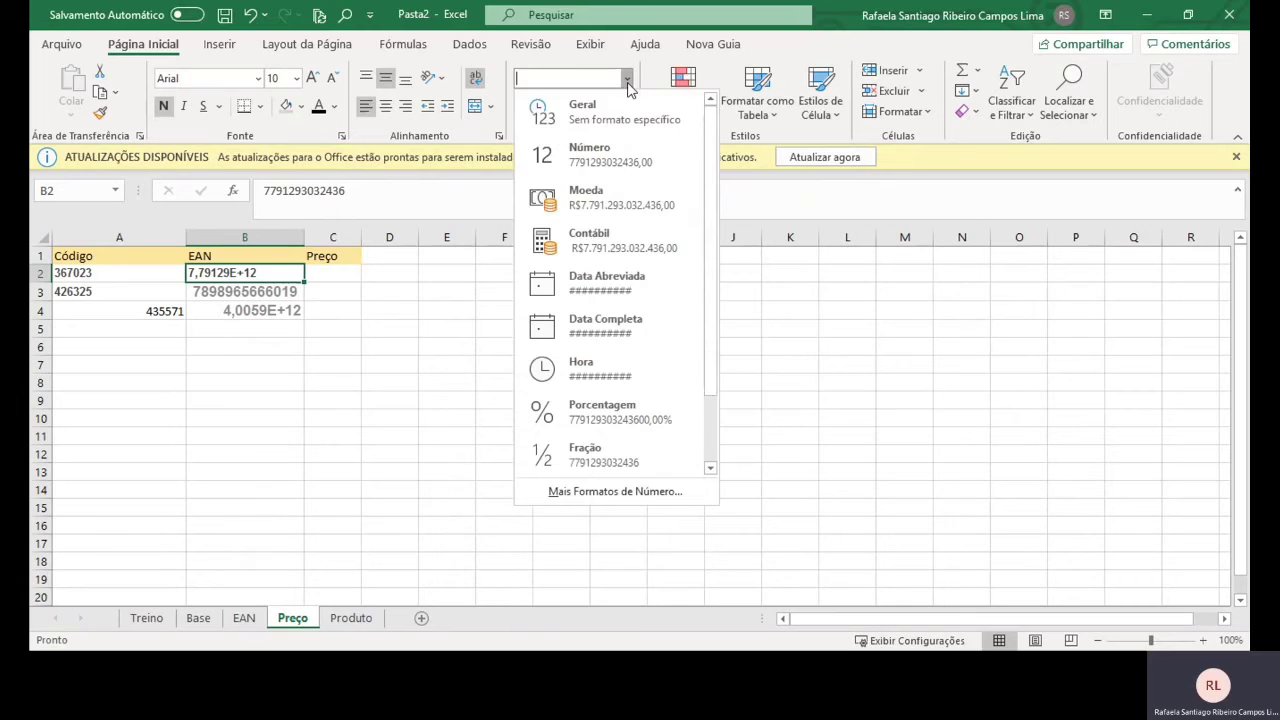
{"action": "left_click", "coordinate": [620, 160]}
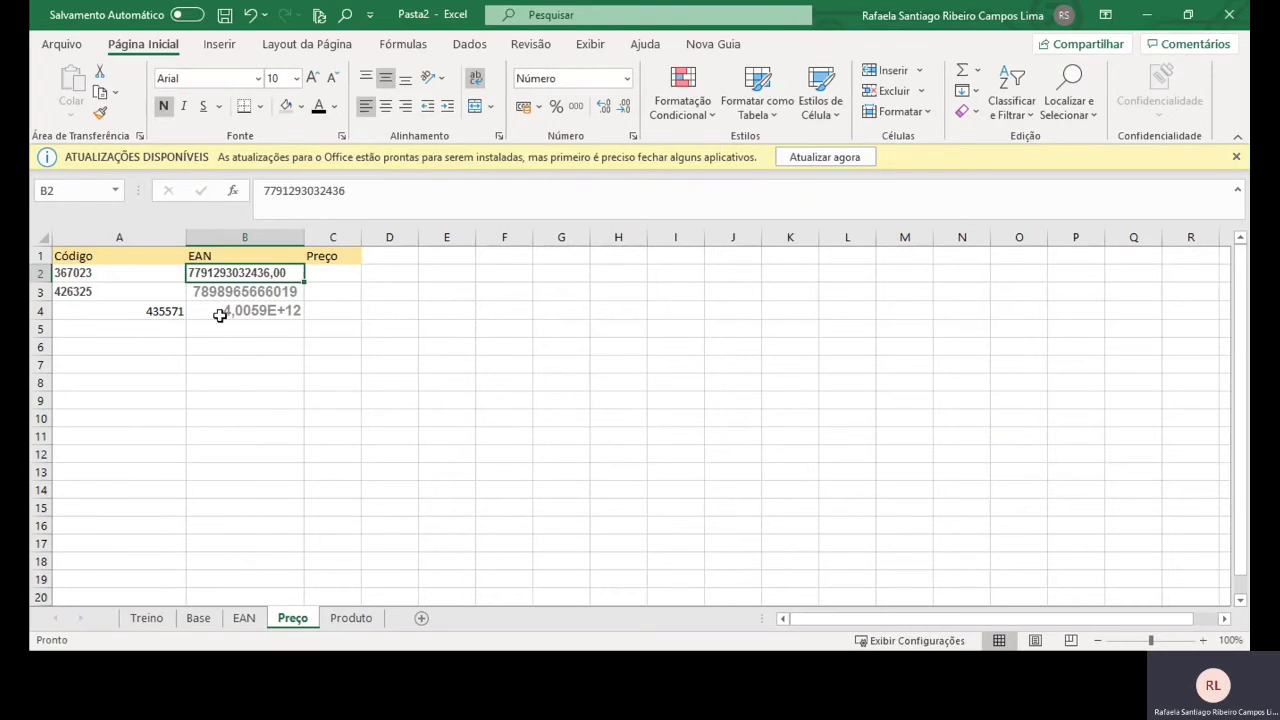
{"action": "left_click", "coordinate": [226, 296]}
{"action": "left_click", "coordinate": [625, 82]}
{"action": "left_click", "coordinate": [598, 160]}
{"action": "left_click", "coordinate": [262, 310]}
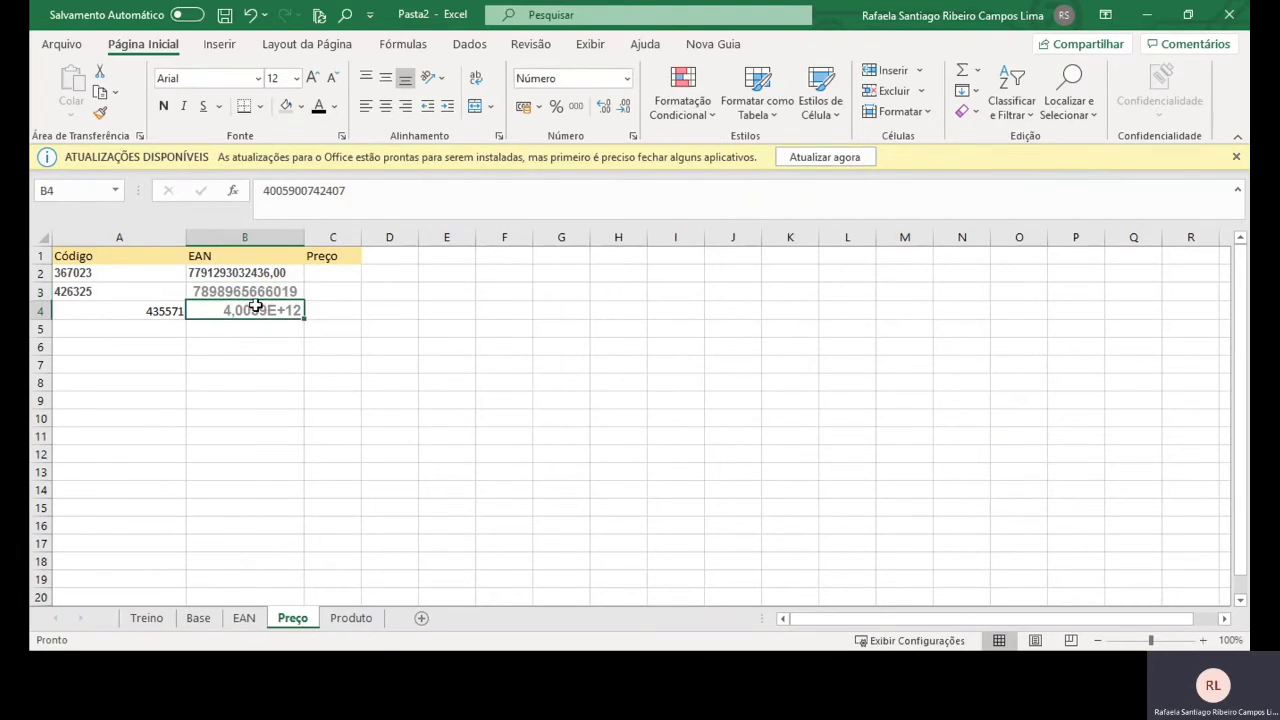
{"action": "left_click", "coordinate": [627, 78]}
{"action": "left_click", "coordinate": [584, 160]}
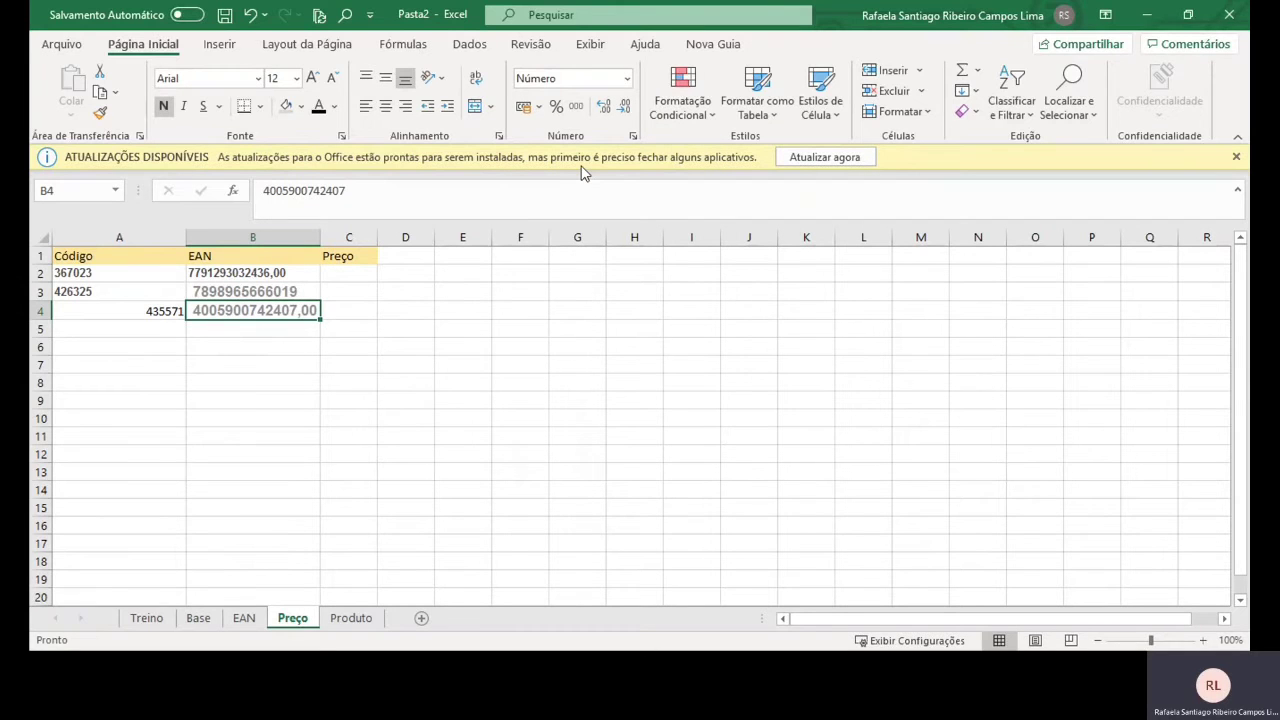
- Remove the decimal places from the EAN codes in B2:B4 on the Preço sheet
{"action": "left_click_drag", "start_coordinate": [278, 276], "coordinate": [283, 315]}
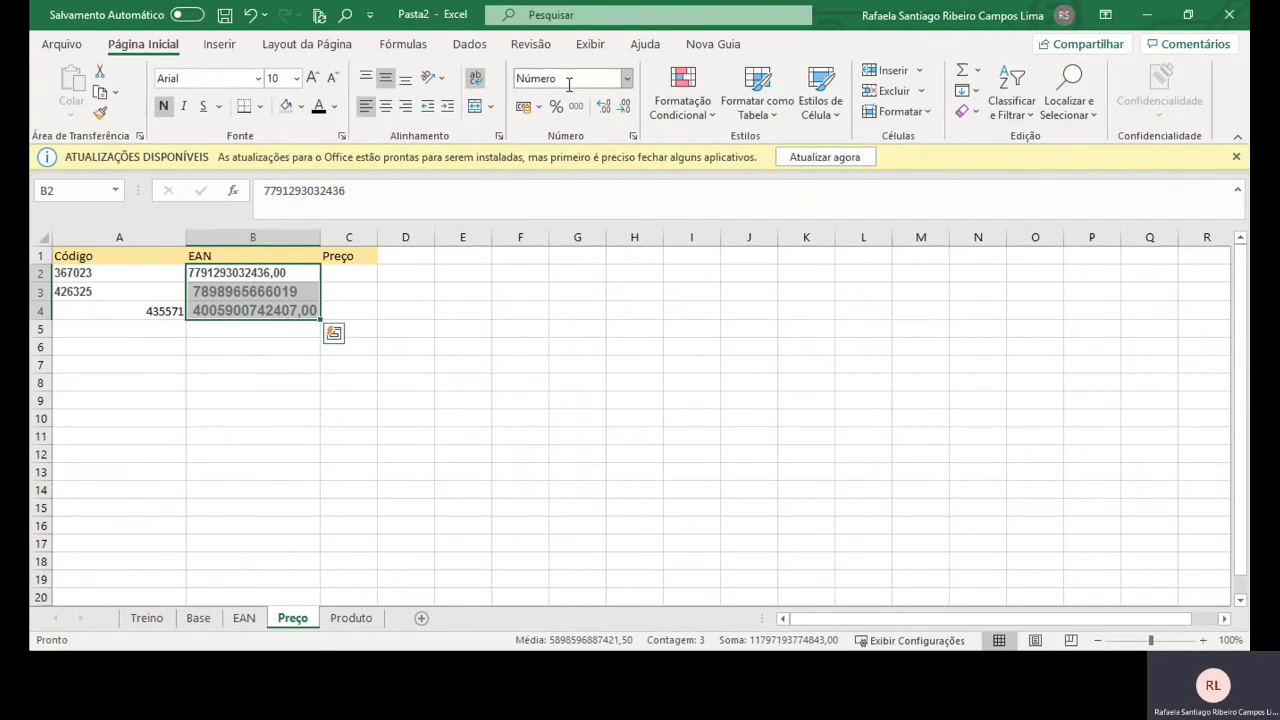
{"action": "left_click", "coordinate": [627, 108]}
{"action": "left_click", "coordinate": [627, 108]}
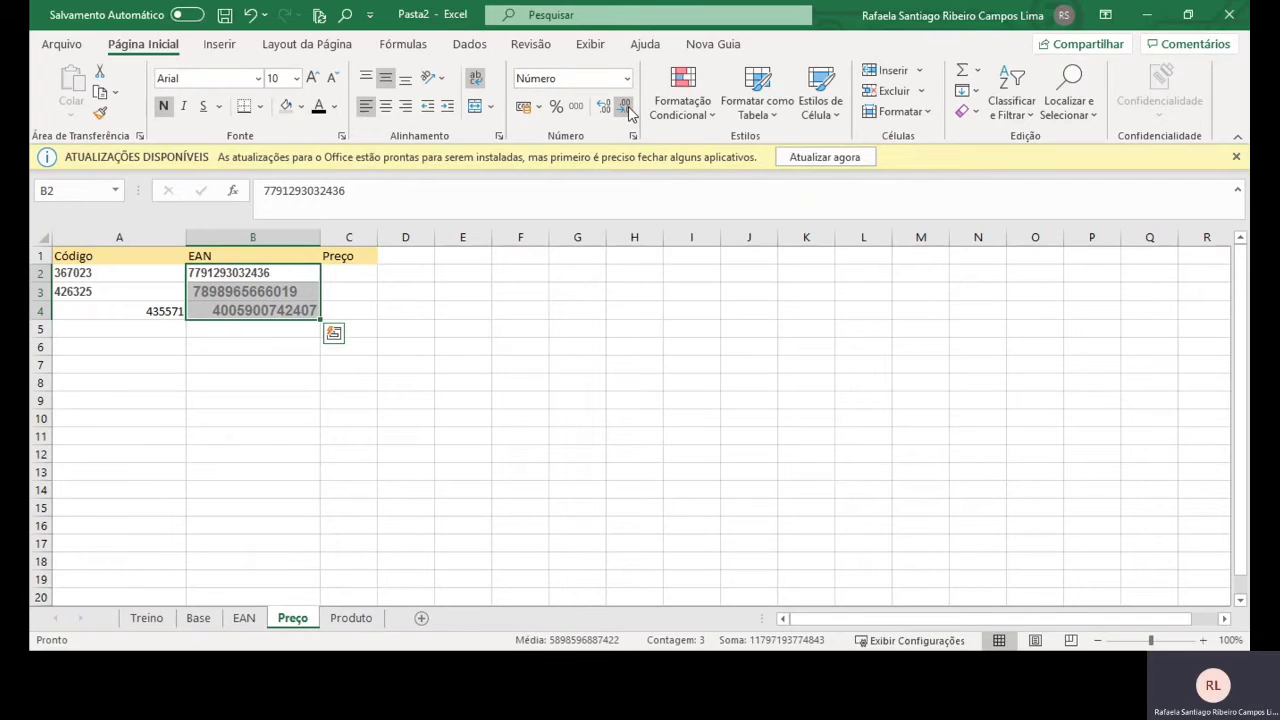
- Left-align the EAN codes in B2:B4 on the Preço sheet
{"action": "left_click", "coordinate": [234, 366]}
{"action": "left_click_drag", "start_coordinate": [240, 273], "coordinate": [250, 312]}
{"action": "left_click", "coordinate": [367, 108]}
{"action": "left_click", "coordinate": [367, 108]}
{"action": "left_click", "coordinate": [367, 108]}
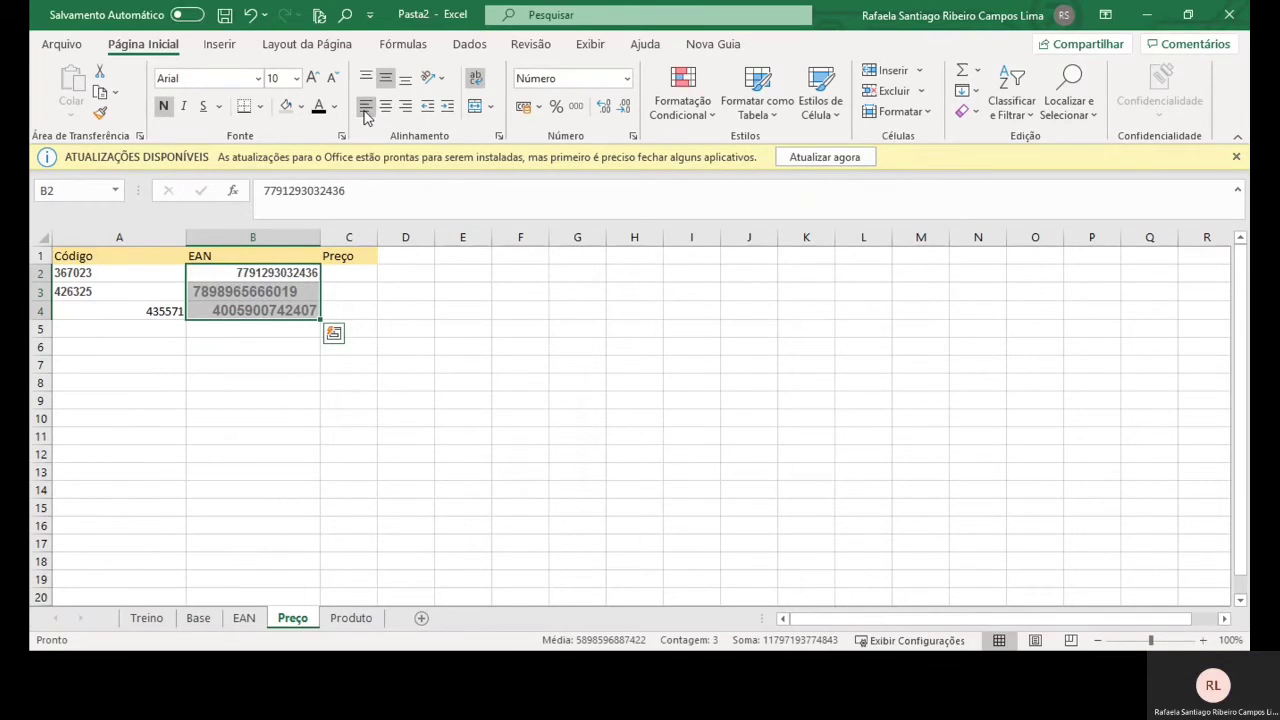
{"action": "left_click", "coordinate": [367, 108]}
{"action": "left_click", "coordinate": [250, 346]}
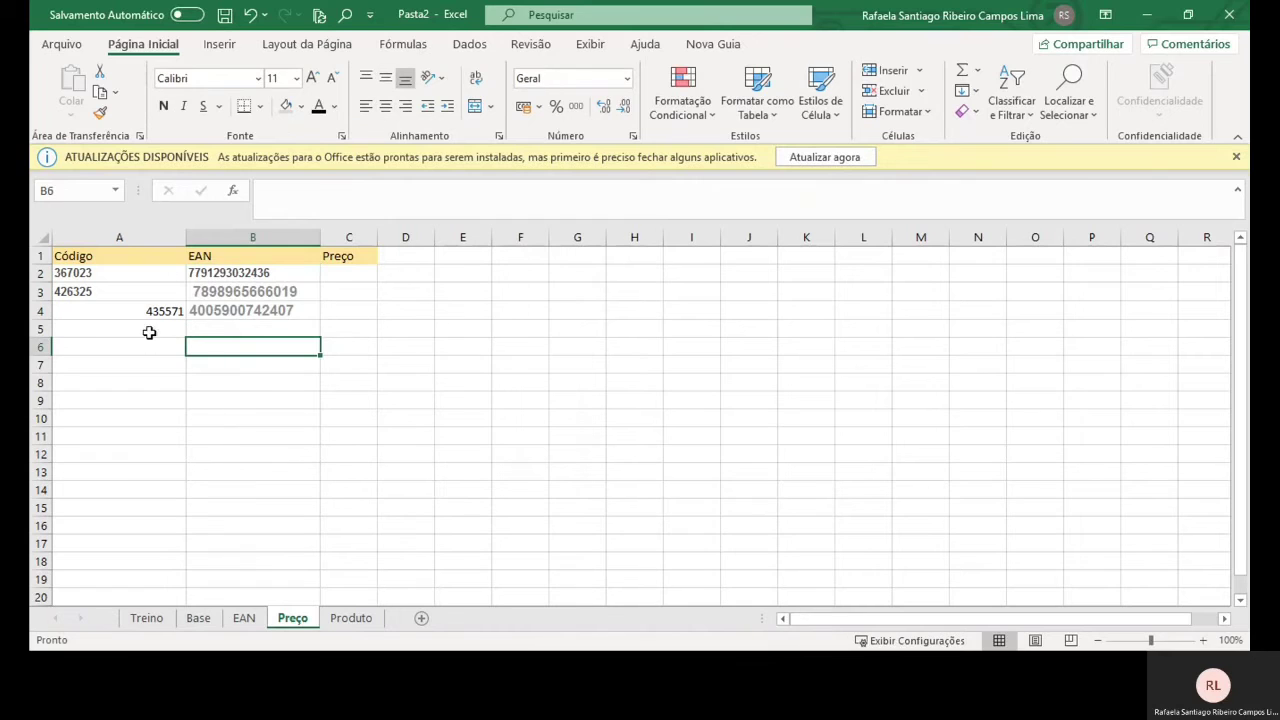
- Begin a PROCV formula in C2 of the Preço sheet with cell A2 as the lookup value
{"action": "left_click", "coordinate": [355, 290]}
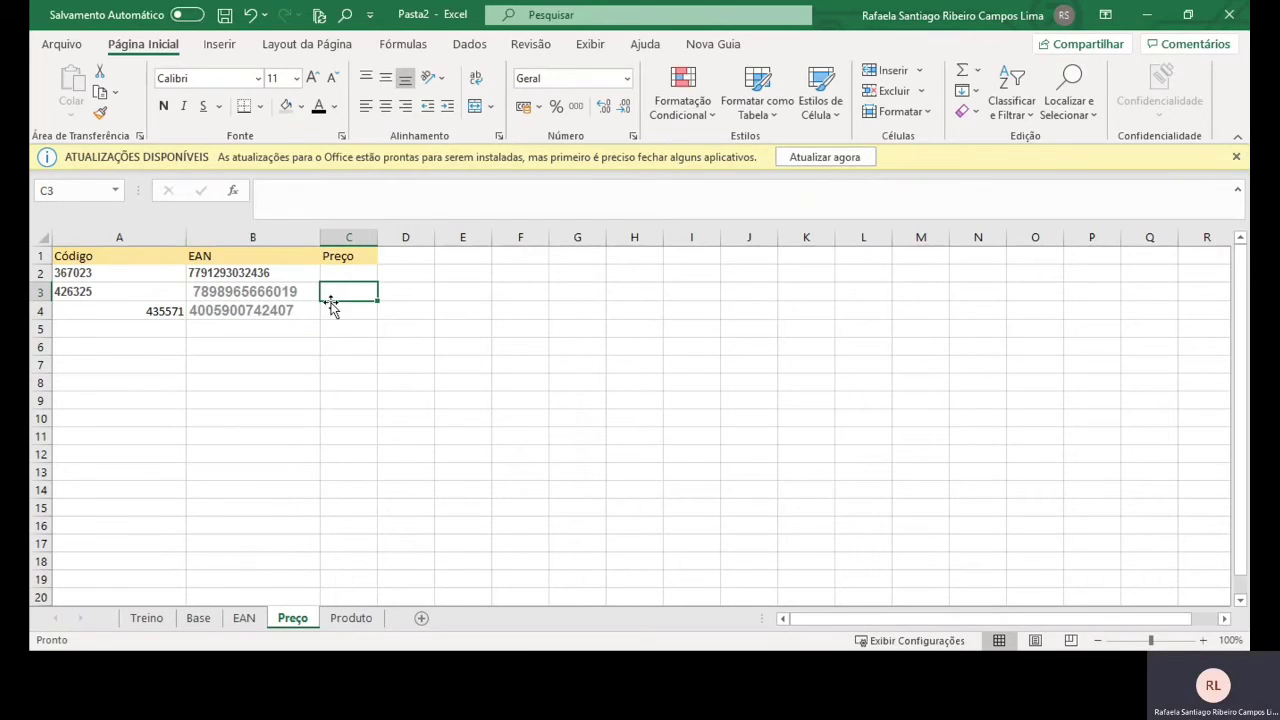
{"action": "left_click_drag", "start_coordinate": [120, 256], "coordinate": [127, 317]}
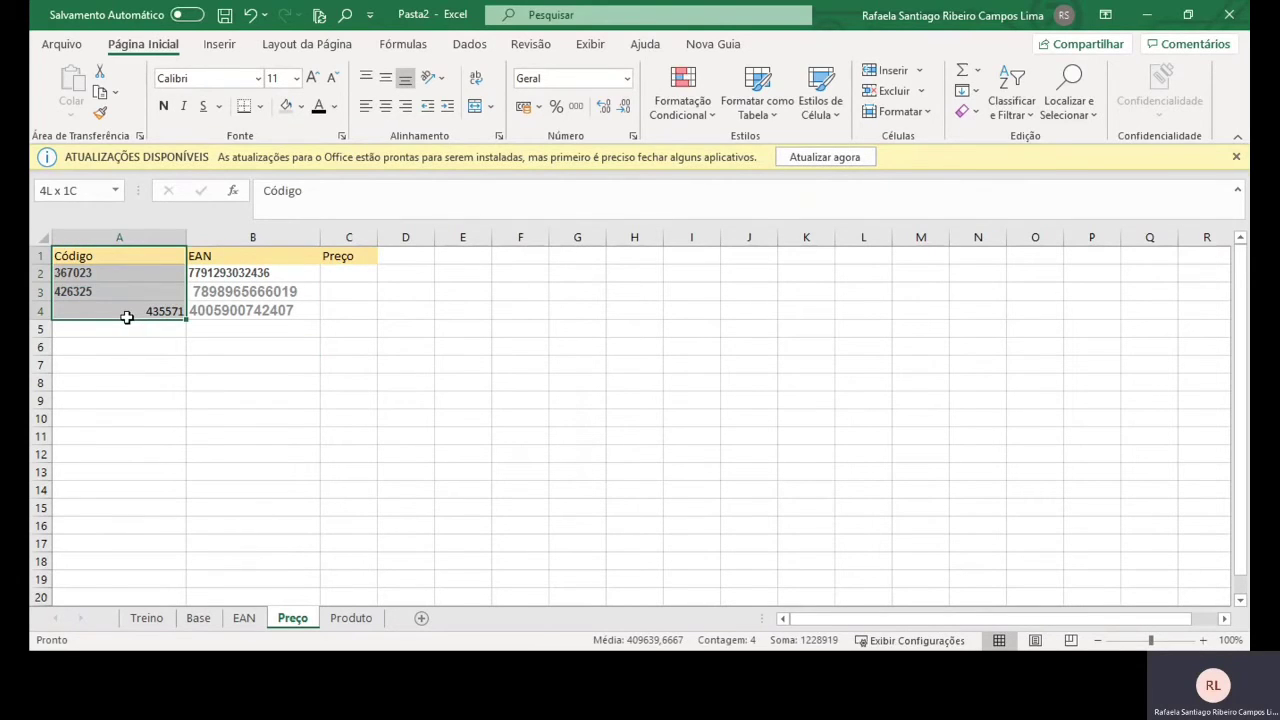
{"action": "left_click", "coordinate": [337, 277]}
{"action": "type", "text": "=pro"}
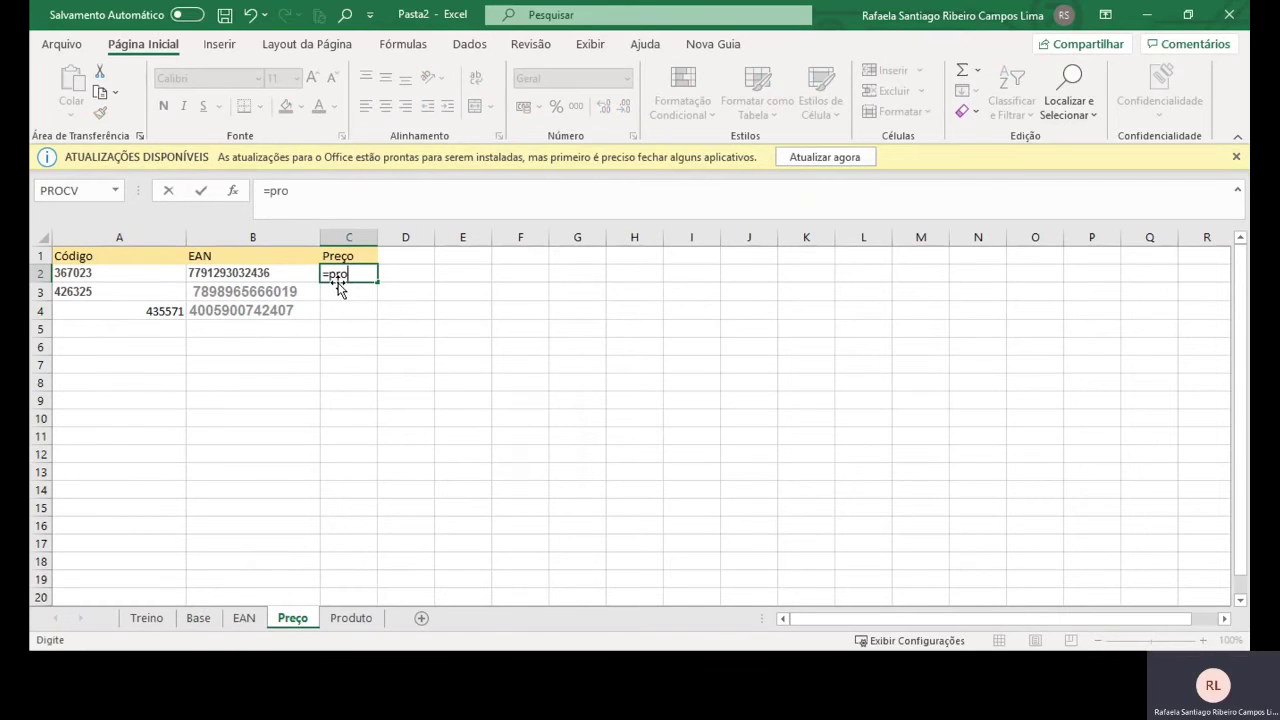
{"action": "type", "text": "c"}
{"action": "key", "text": "Tab"}
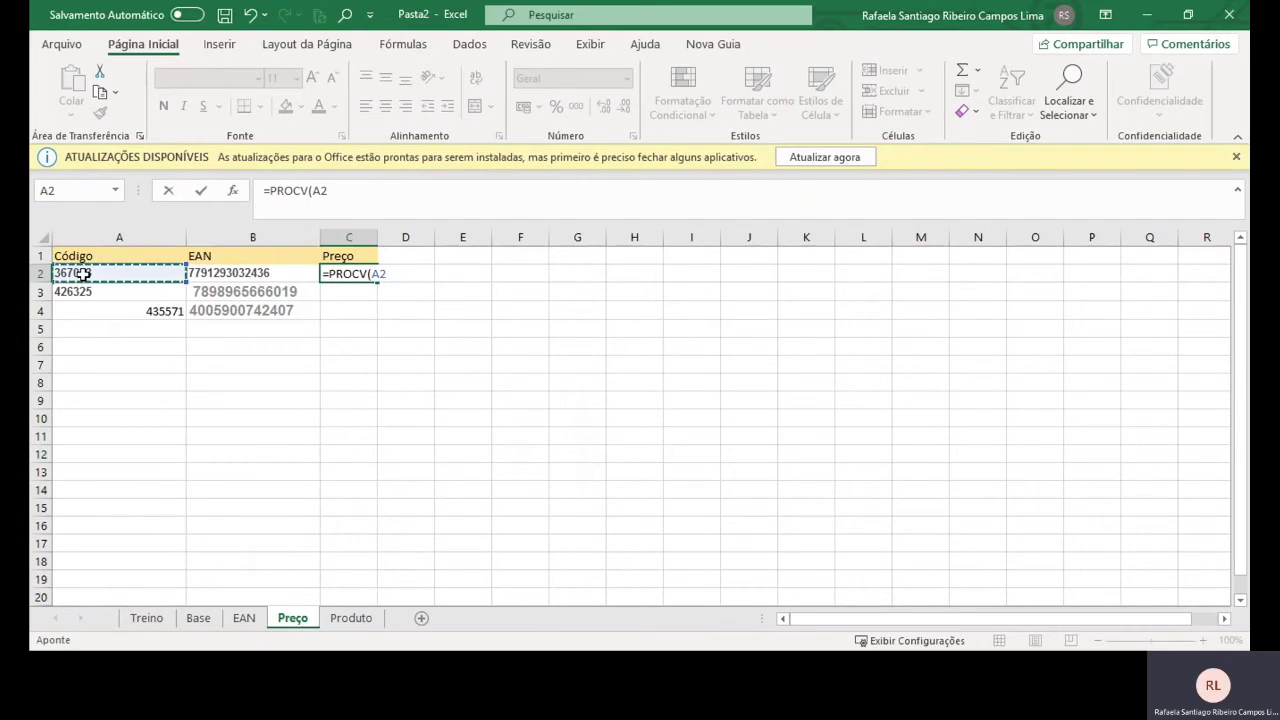
{"action": "type", "text": ";"}
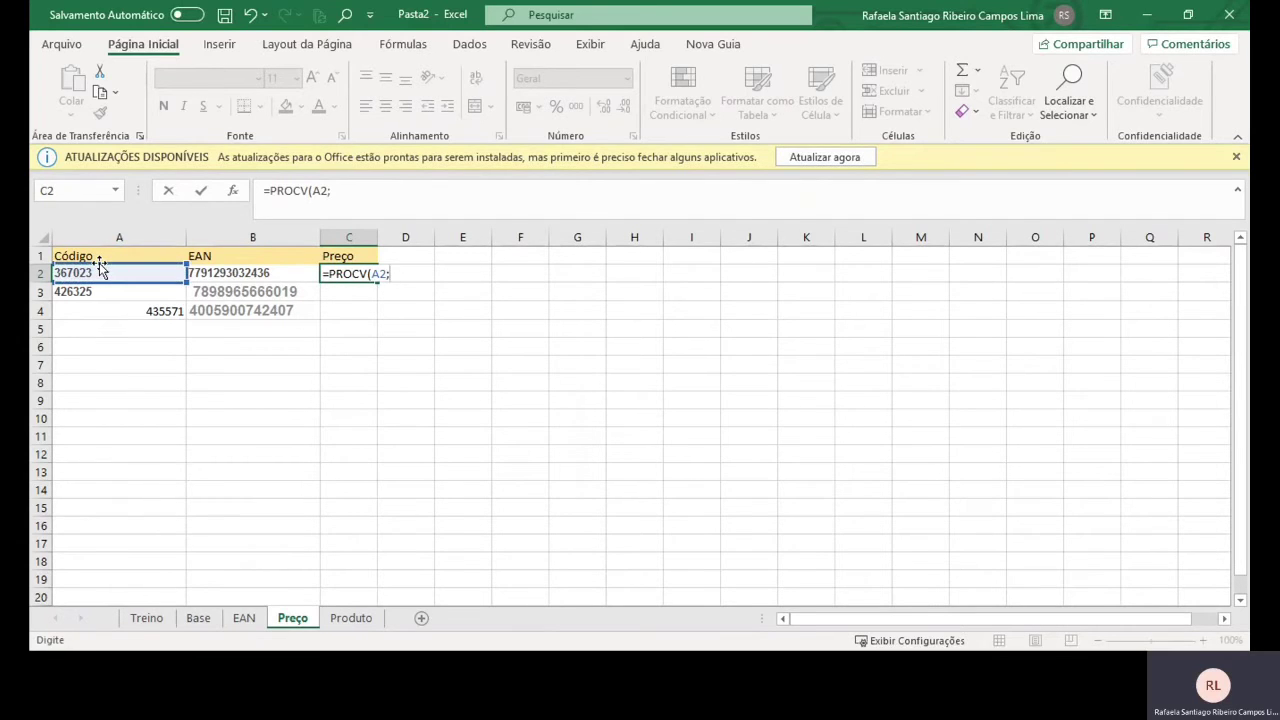
- Use Base!A2:D4 as the lookup table of the PROCV formula
{"action": "left_click", "coordinate": [199, 618]}
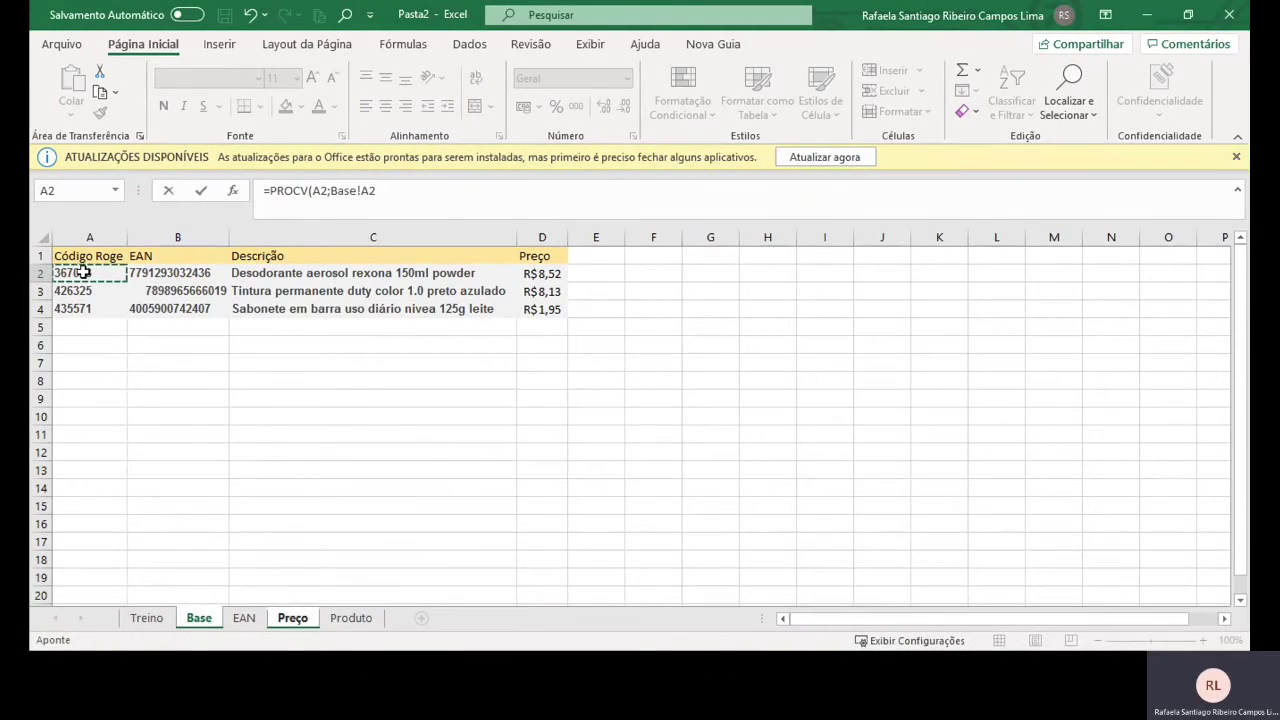
{"action": "left_click_drag", "start_coordinate": [82, 273], "coordinate": [566, 307]}
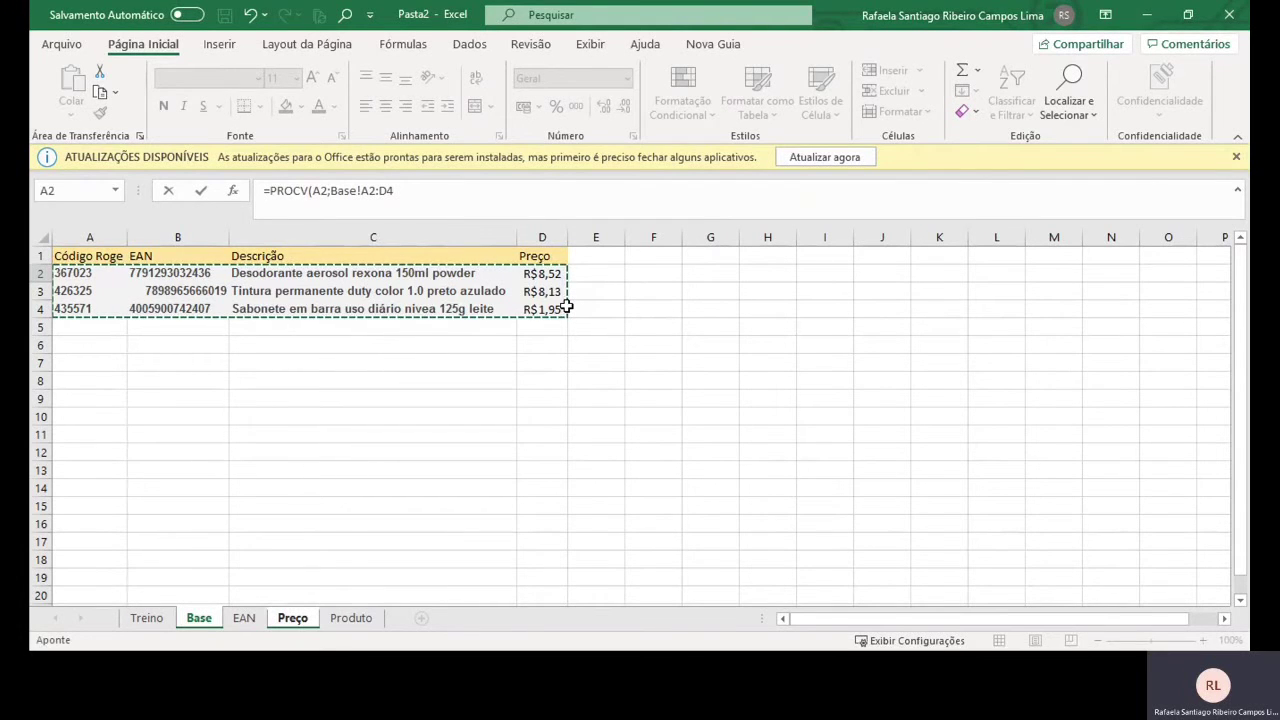
{"action": "type", "text": ";"}
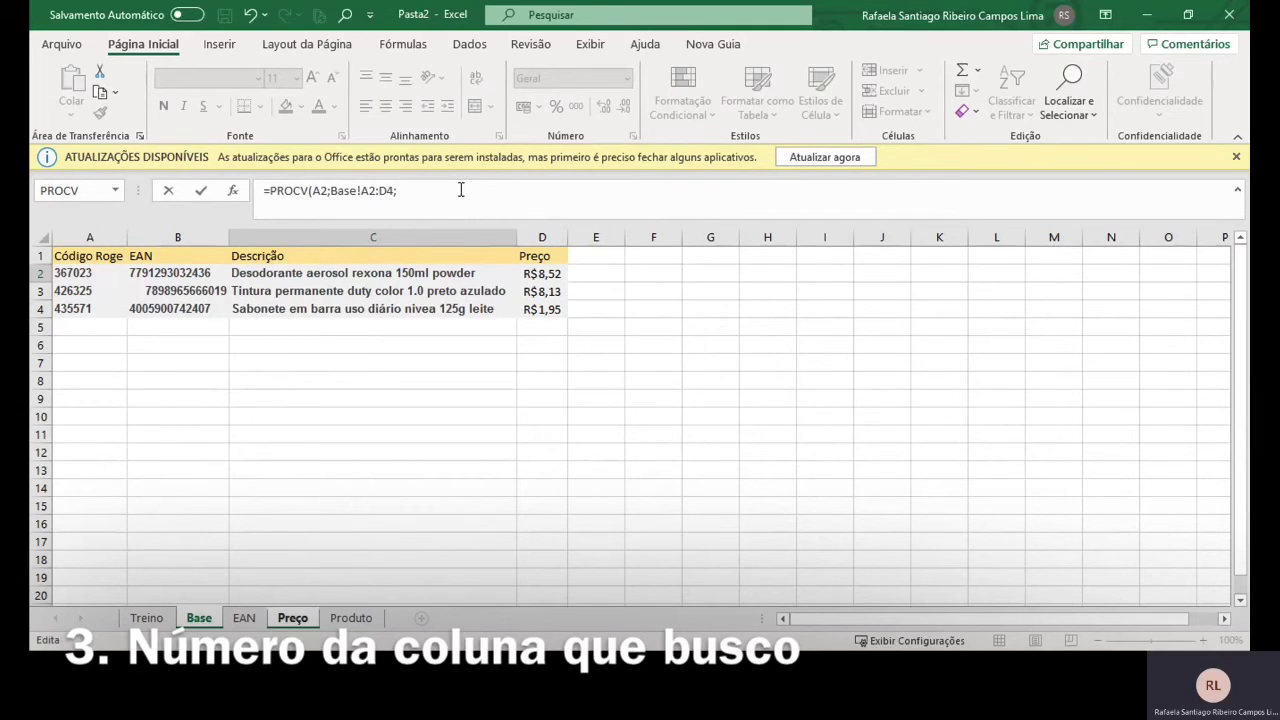
- Complete the formula as =PROCV(A2;Base!A2:D4;4;0) and fill it from C2 down to C4 on the Preço sheet
{"action": "type", "text": "4"}
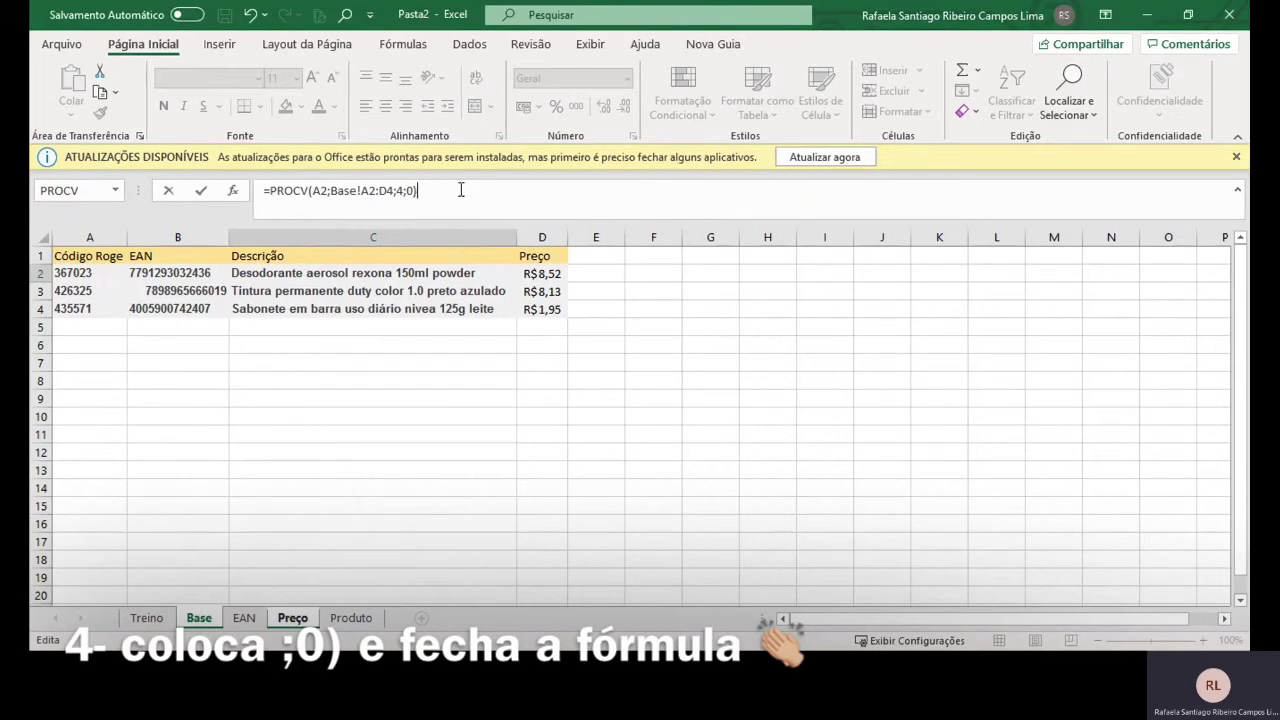
{"action": "type", "text": ";0)"}
{"action": "key", "text": "Return"}
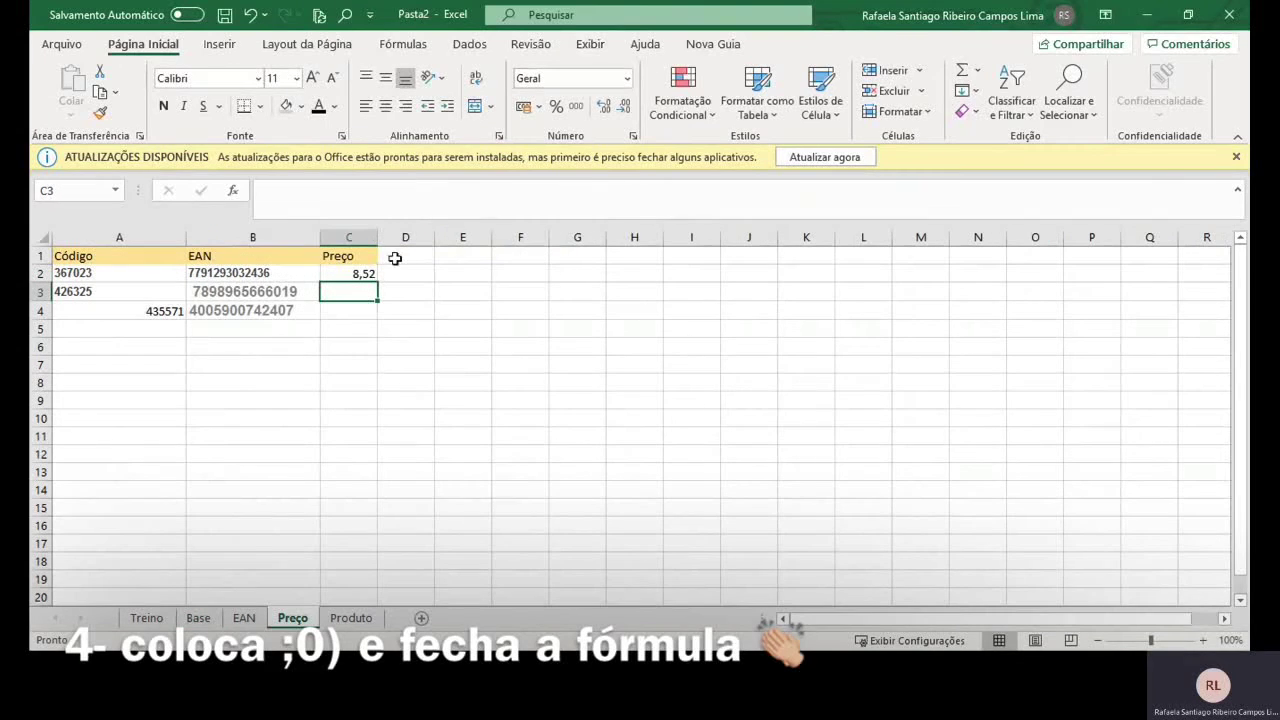
{"action": "left_click", "coordinate": [367, 275]}
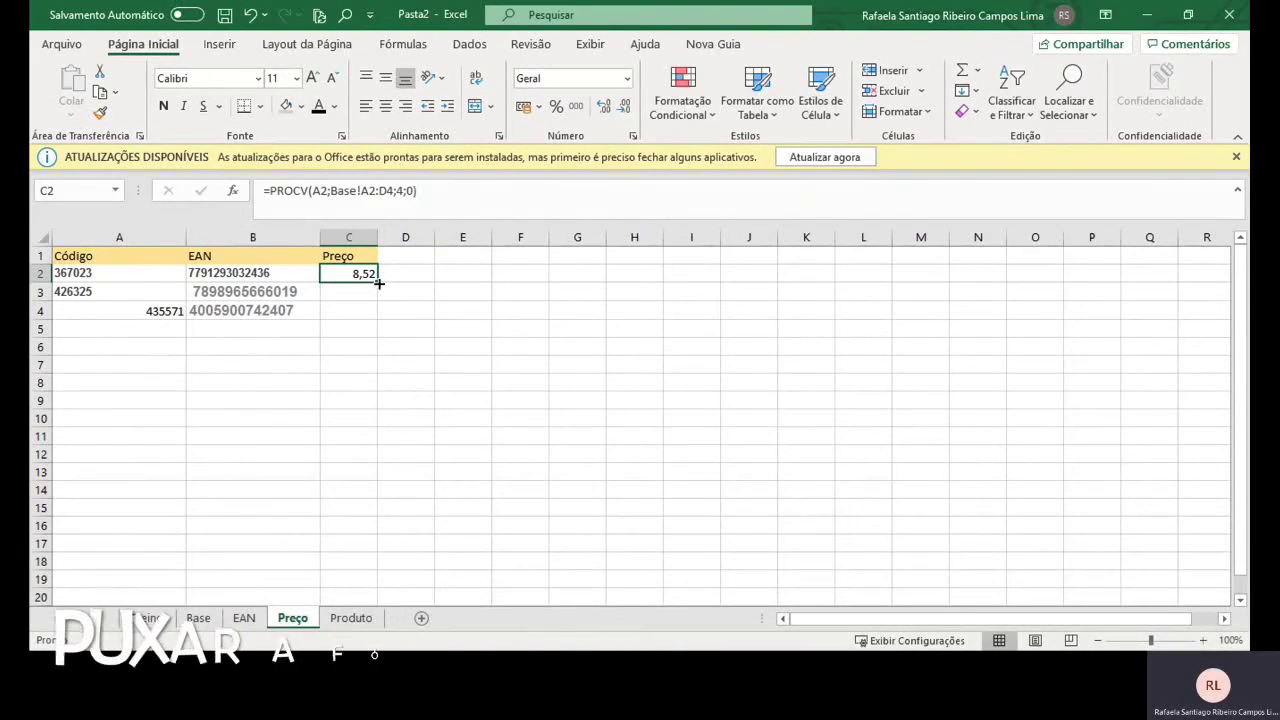
{"action": "left_click_drag", "start_coordinate": [379, 286], "coordinate": [381, 318]}
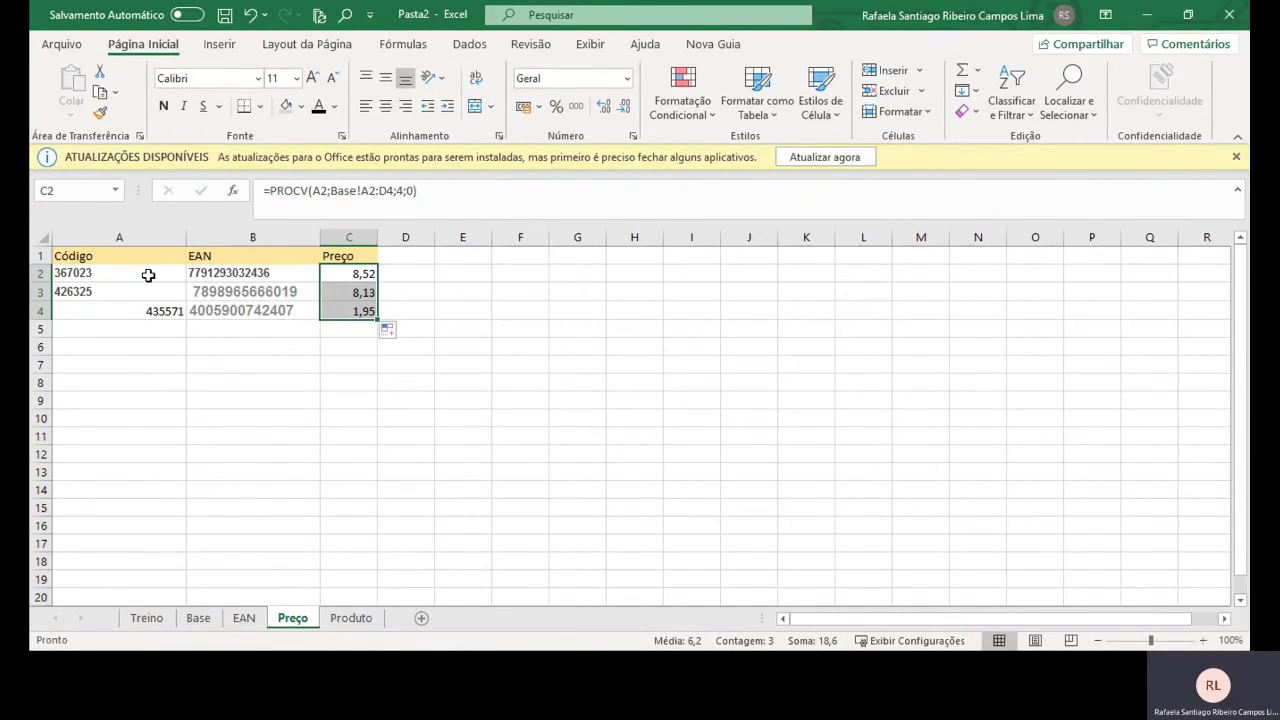
- Copy the formatting of the code in A2 to the code in A4
{"action": "left_click", "coordinate": [148, 275]}
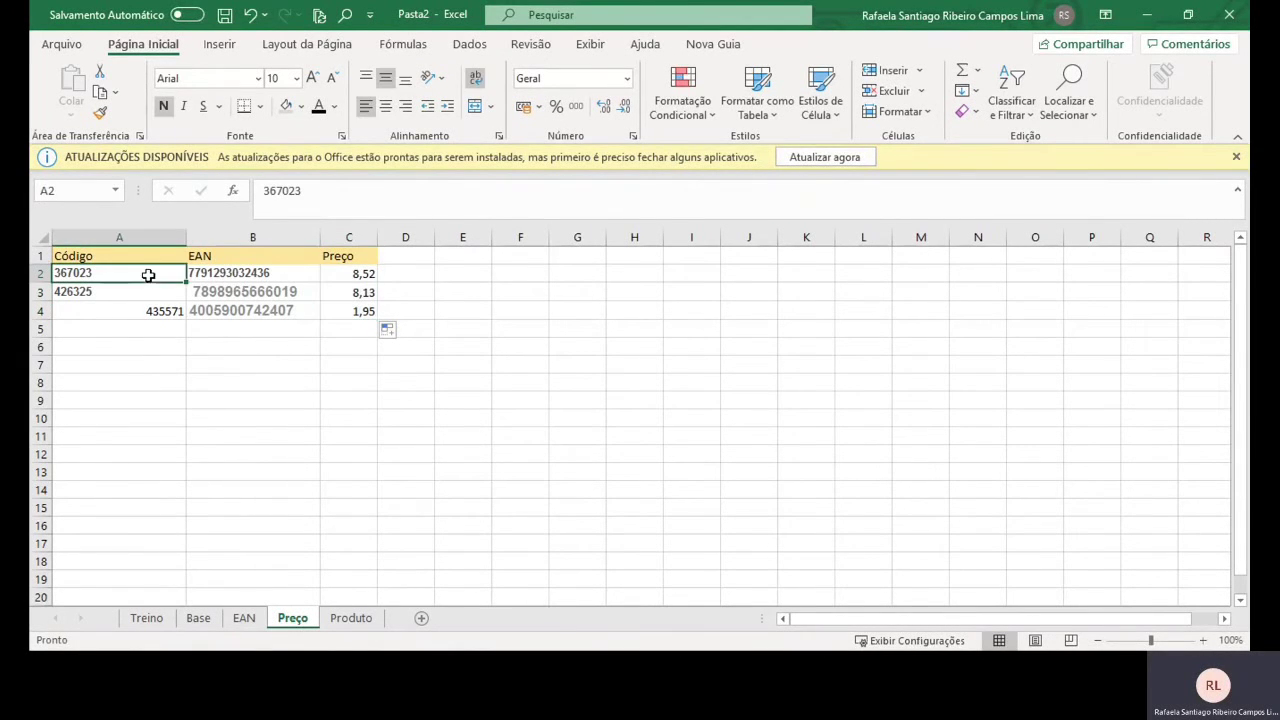
{"action": "left_click", "coordinate": [100, 118]}
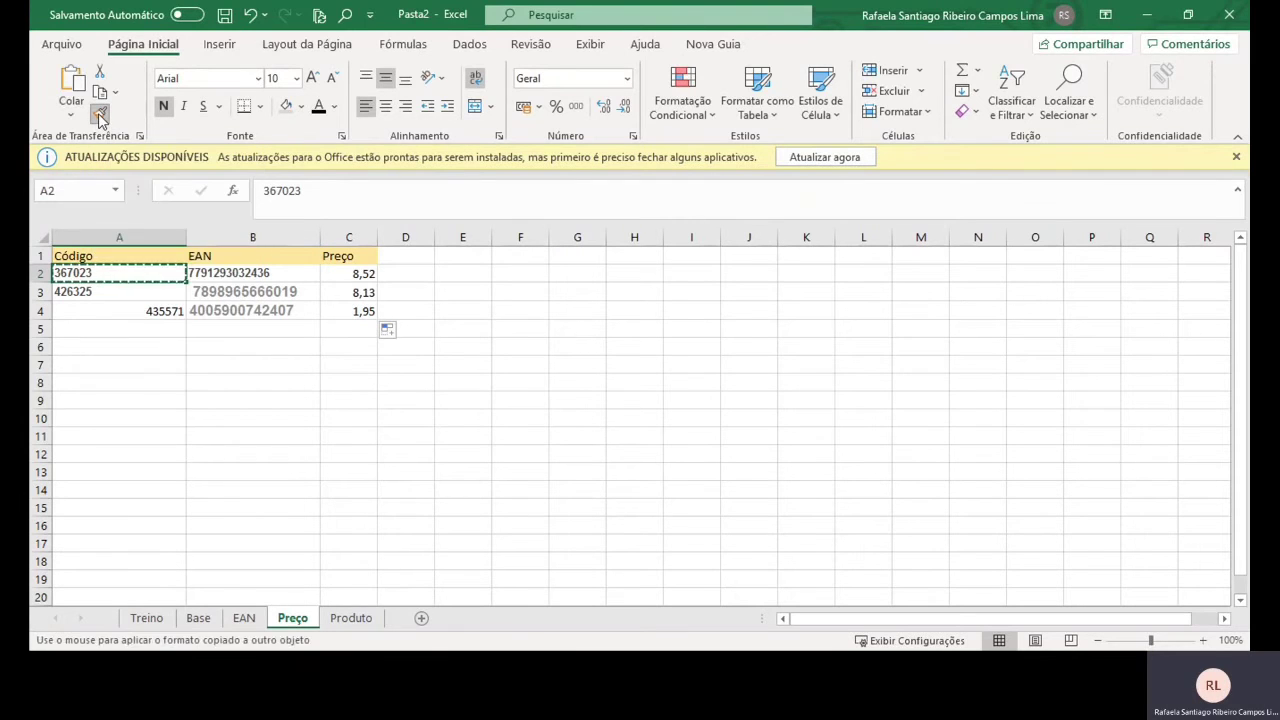
{"action": "left_click", "coordinate": [150, 310]}
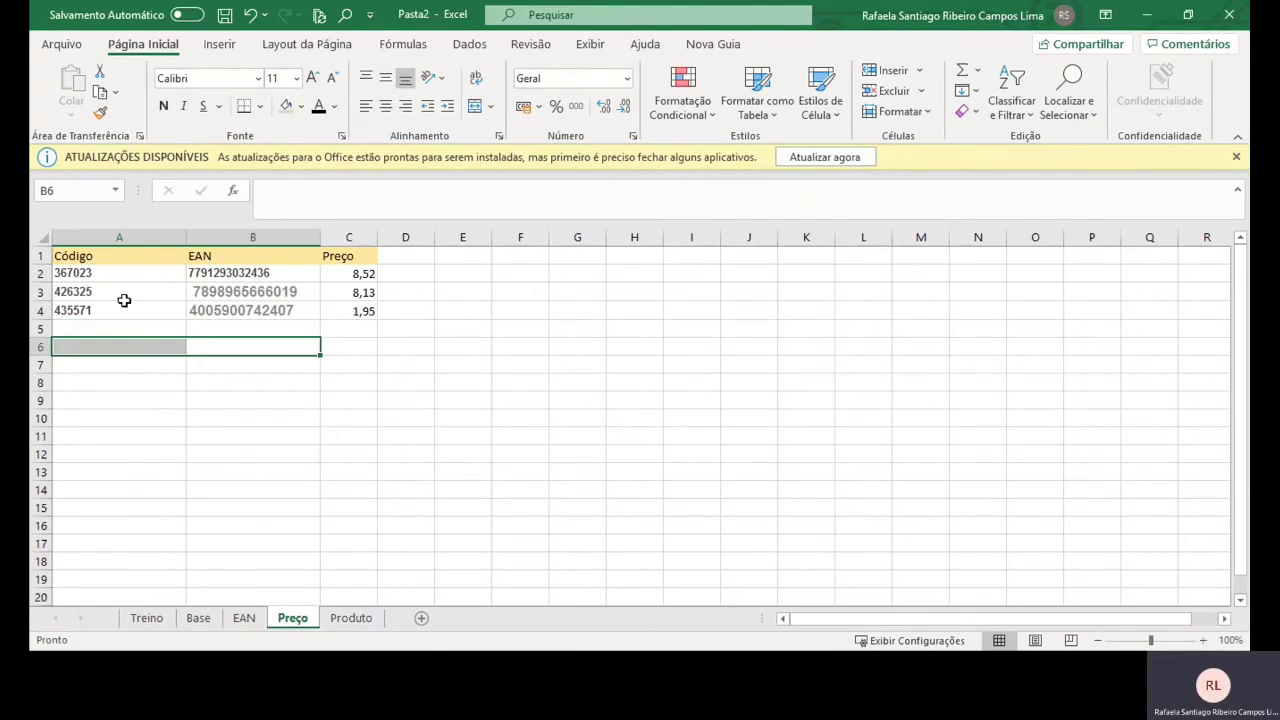
- Review the PROCV formulas behind the prices in C2, C3 and C4
{"action": "left_click_drag", "start_coordinate": [111, 260], "coordinate": [353, 311]}
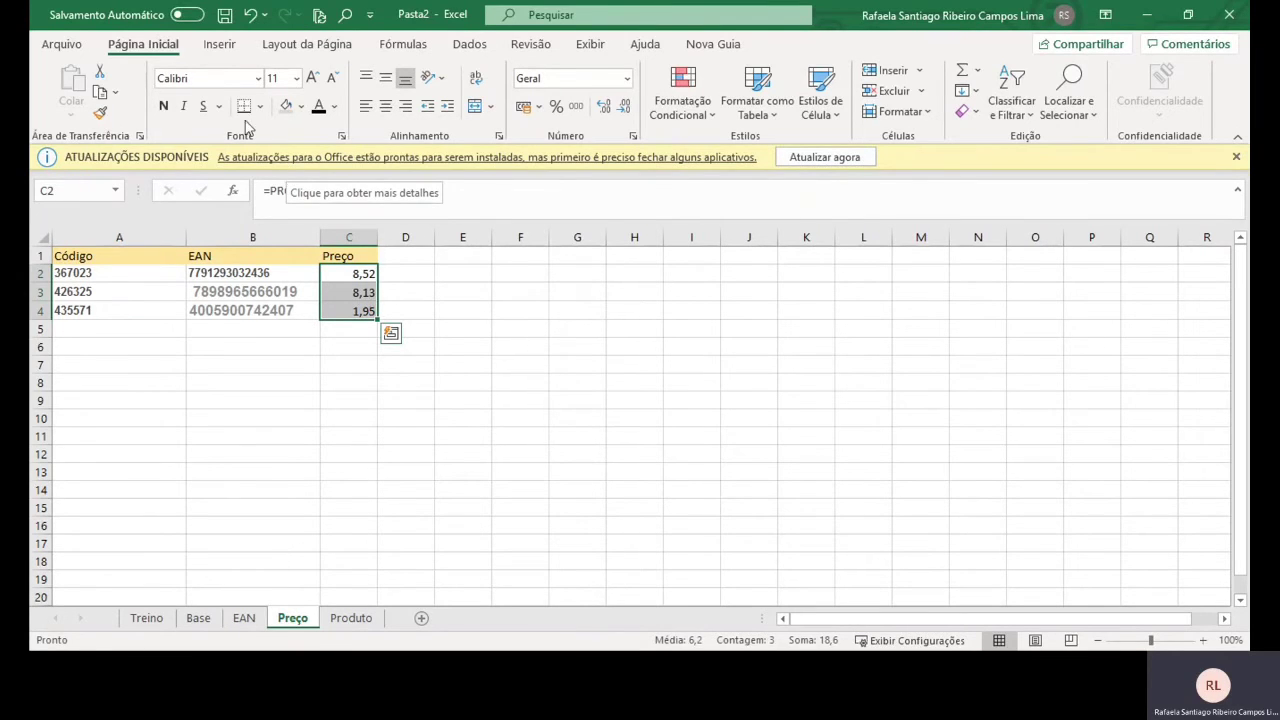
{"action": "left_click", "coordinate": [465, 288]}
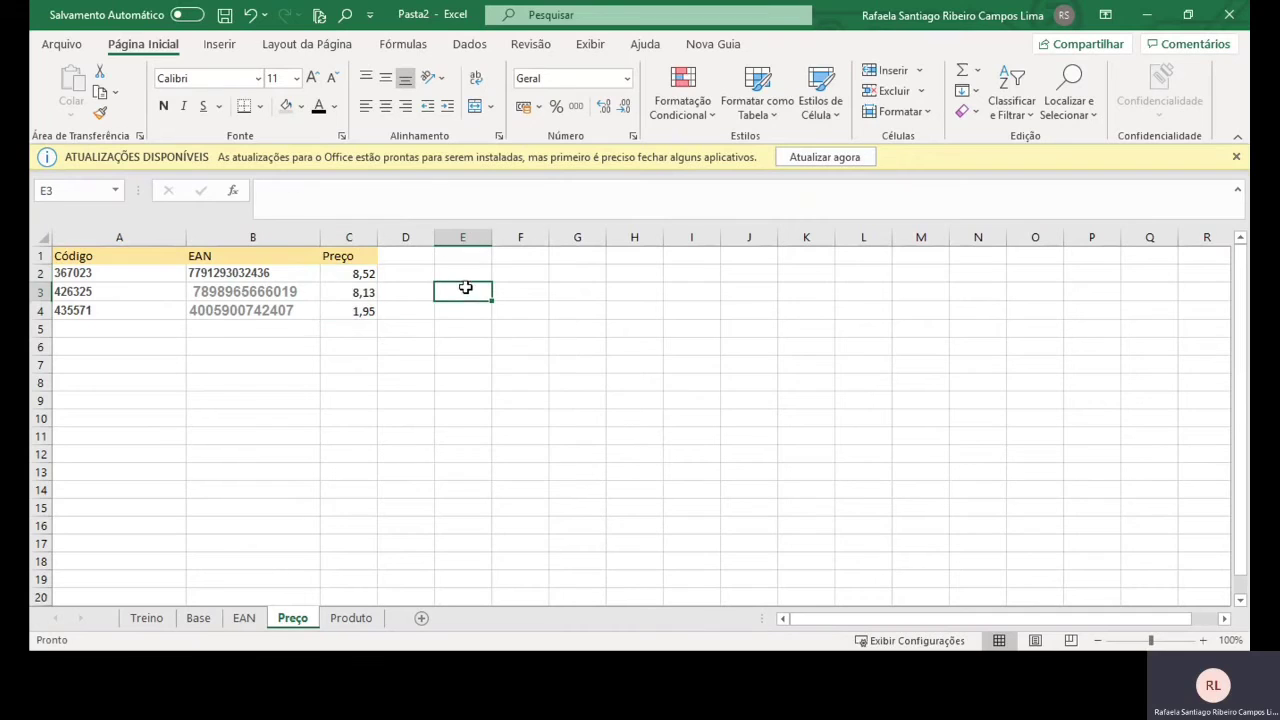
{"action": "left_click", "coordinate": [354, 273]}
{"action": "left_click", "coordinate": [356, 290]}
{"action": "left_click", "coordinate": [356, 307]}
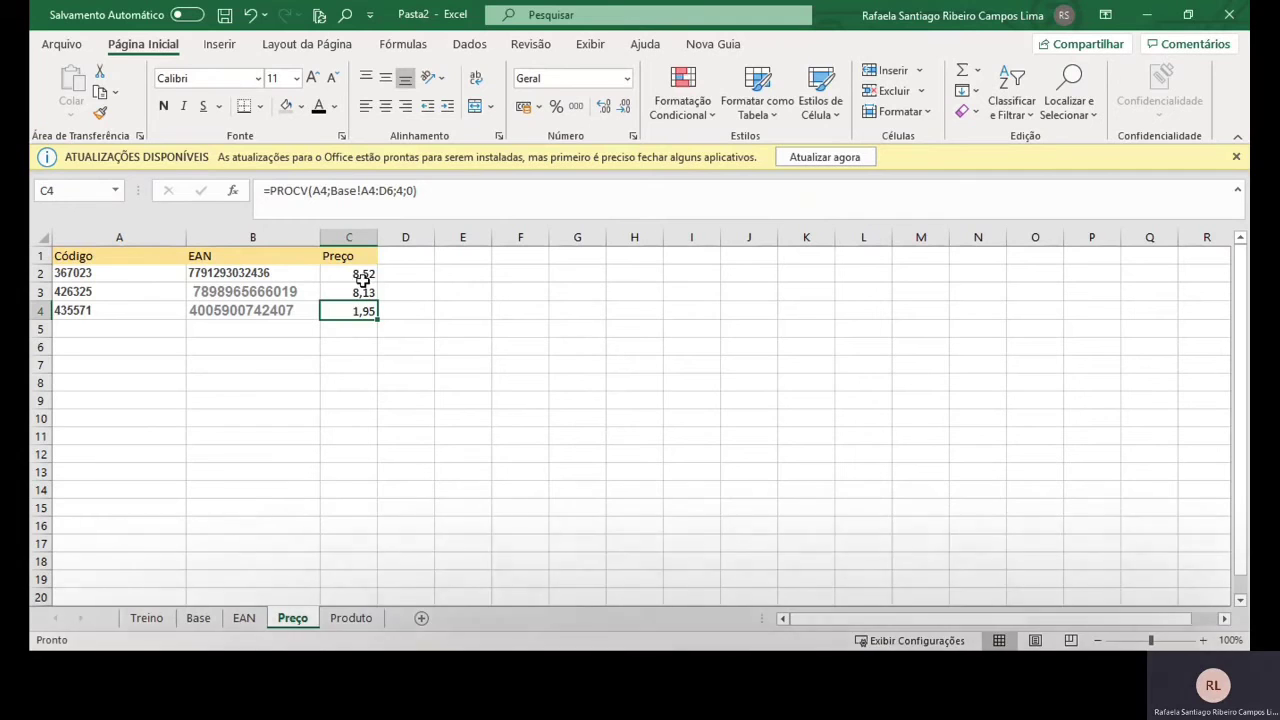
- Replace the PROCV formulas in C2:C4 with their results by copying them and pasting as Valores in place
{"action": "left_click_drag", "start_coordinate": [358, 273], "coordinate": [366, 313]}
{"action": "key", "text": "ctrl+c"}
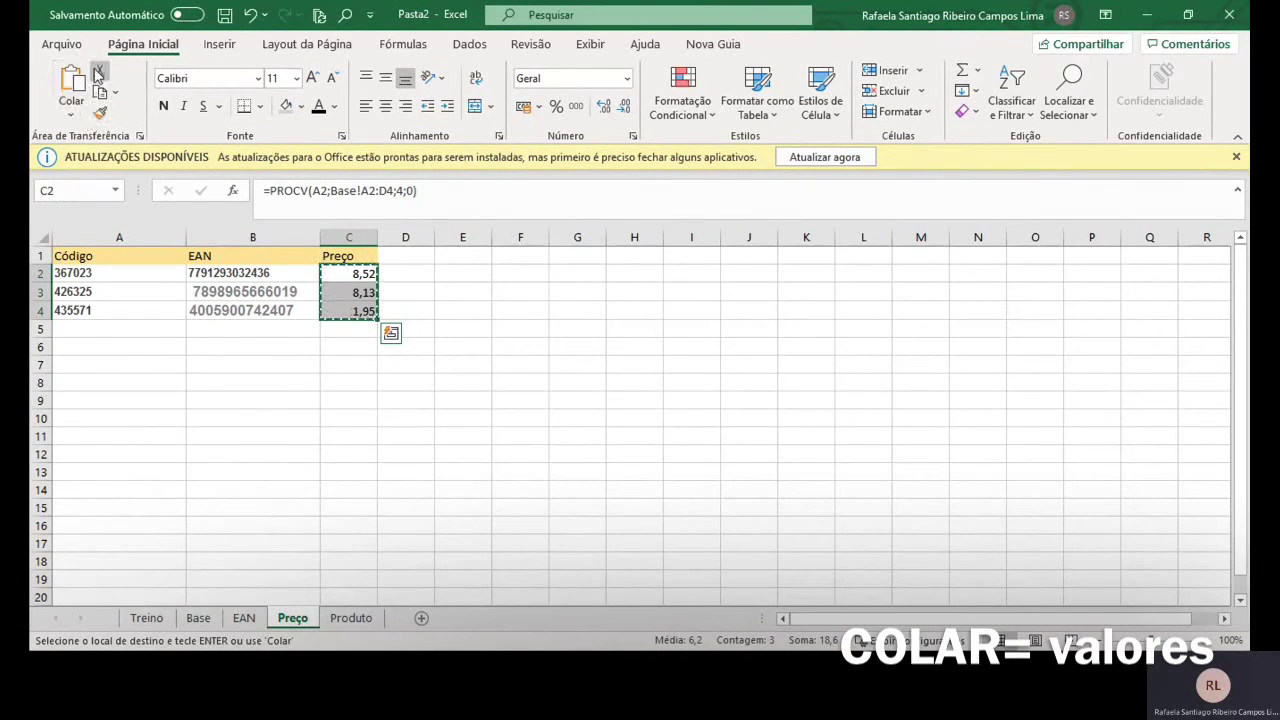
{"action": "left_click", "coordinate": [70, 113]}
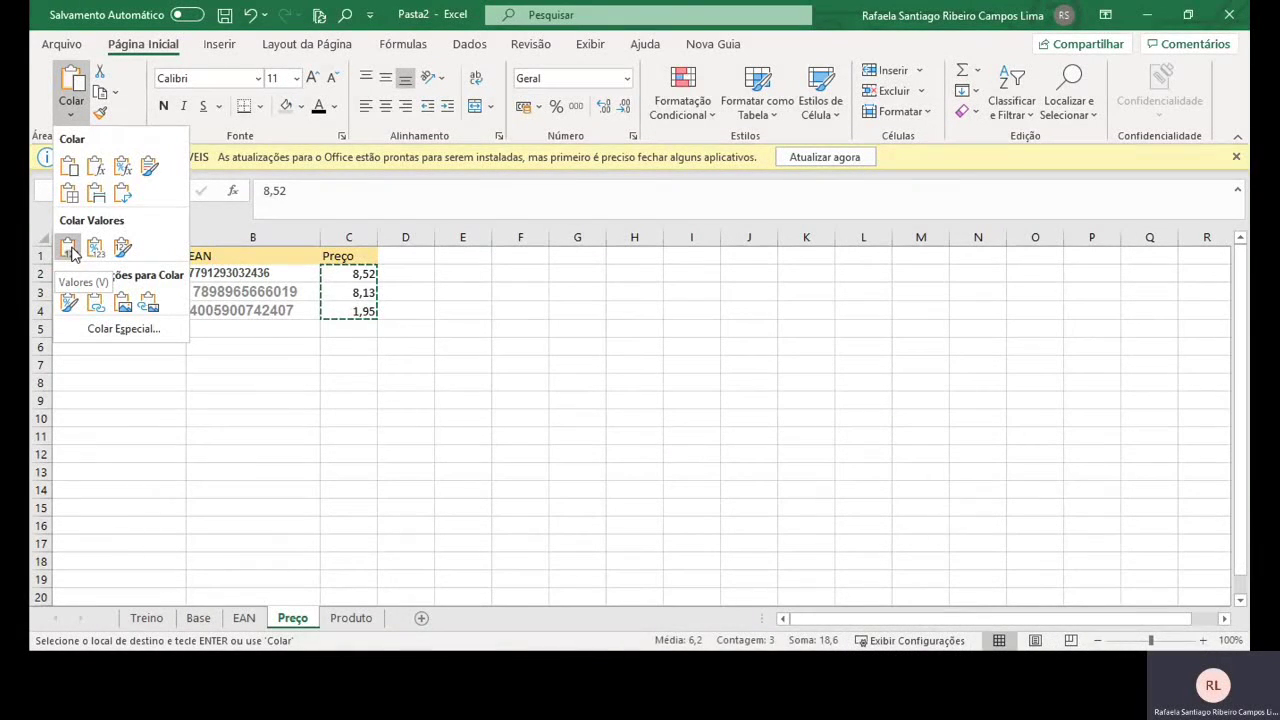
{"action": "left_click", "coordinate": [70, 251]}
{"action": "left_click", "coordinate": [385, 383]}
{"action": "left_click", "coordinate": [340, 290]}
{"action": "key", "text": "Escape"}
- Check the contents of price cells C2, C3 and C4 for plain values instead of formulas
{"action": "left_click", "coordinate": [367, 271]}
{"action": "left_click", "coordinate": [368, 293]}
{"action": "left_click", "coordinate": [362, 310]}
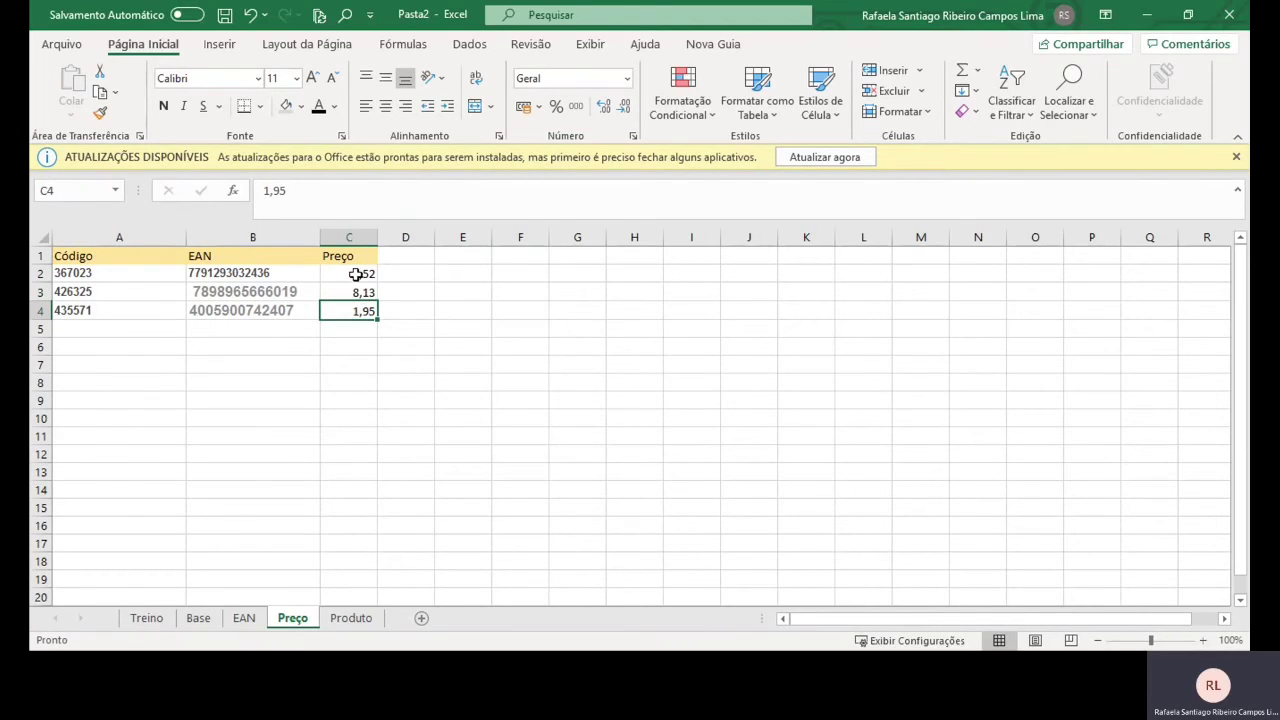
{"action": "left_click", "coordinate": [315, 190]}
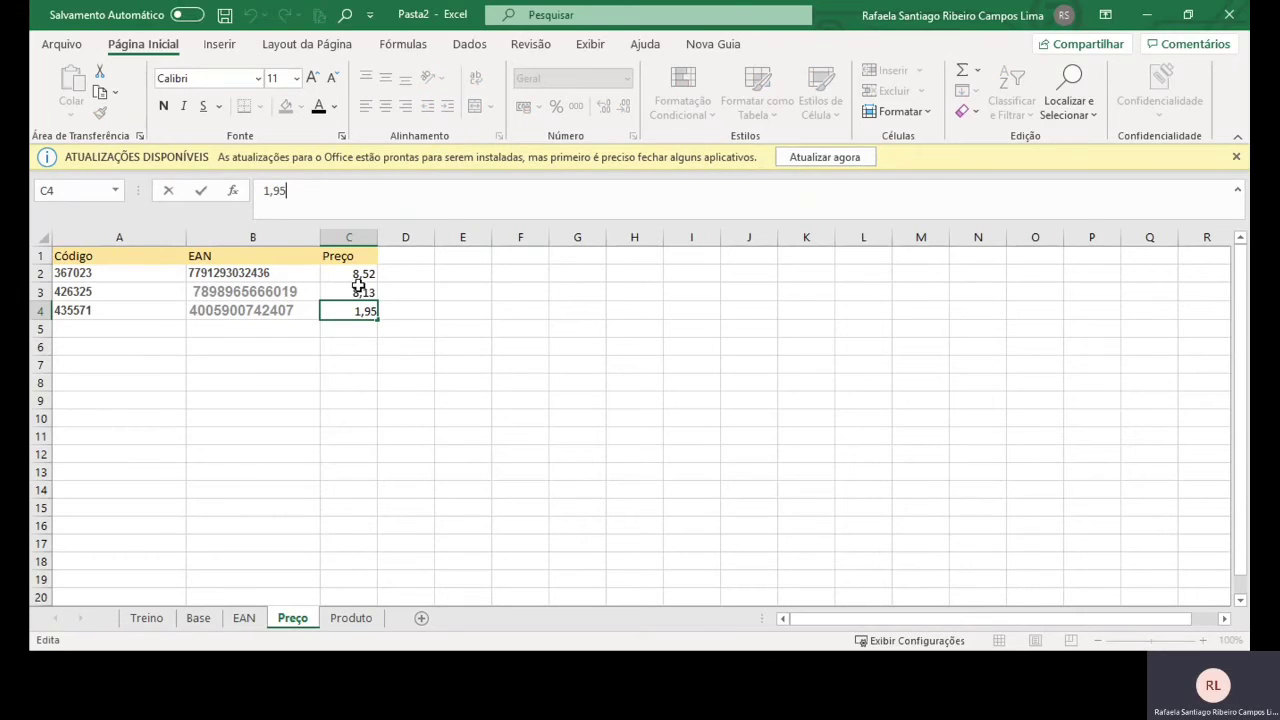
{"action": "left_click", "coordinate": [360, 290]}
{"action": "left_click", "coordinate": [363, 272]}
{"action": "left_click", "coordinate": [366, 293]}
{"action": "left_click", "coordinate": [366, 311]}
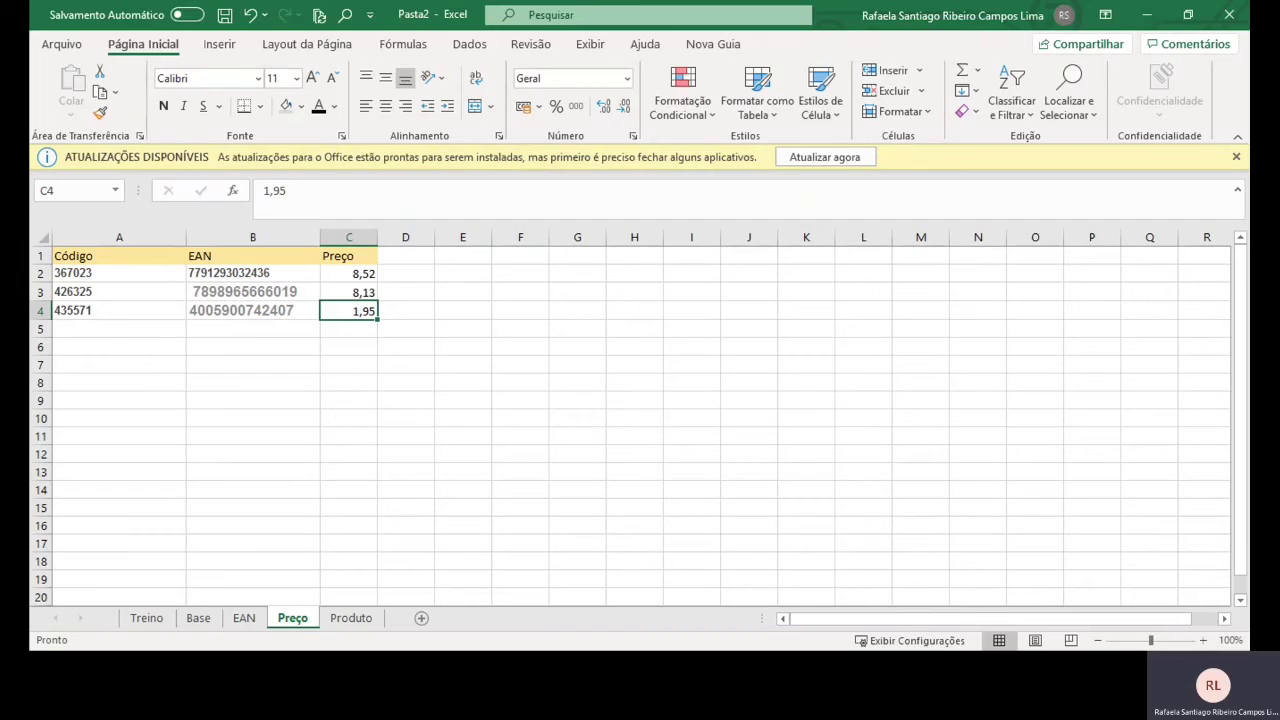
- Switch to the Produto sheet
{"action": "left_click", "coordinate": [352, 618]}
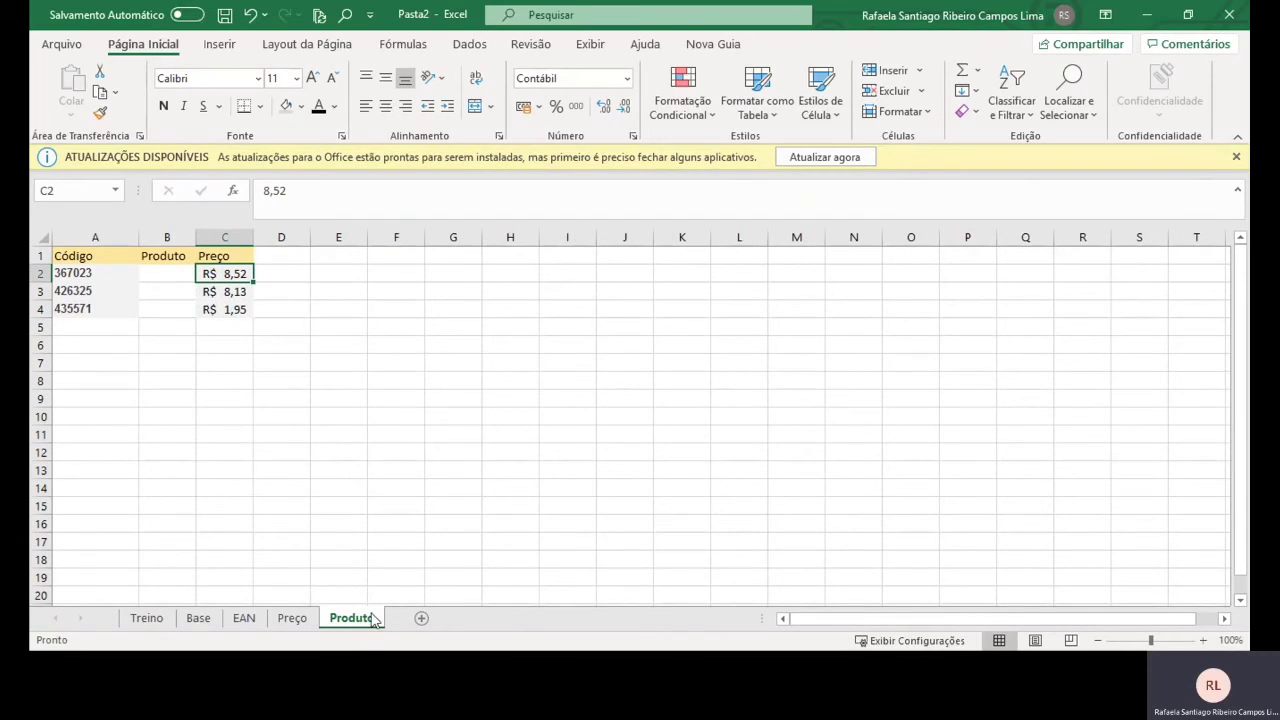
- Enter =PROCV(A2;Base!A2:C4;3;0) in B2 of the Produto sheet to look up the product description by code
{"action": "left_click", "coordinate": [155, 273]}
{"action": "type", "text": "=pro"}
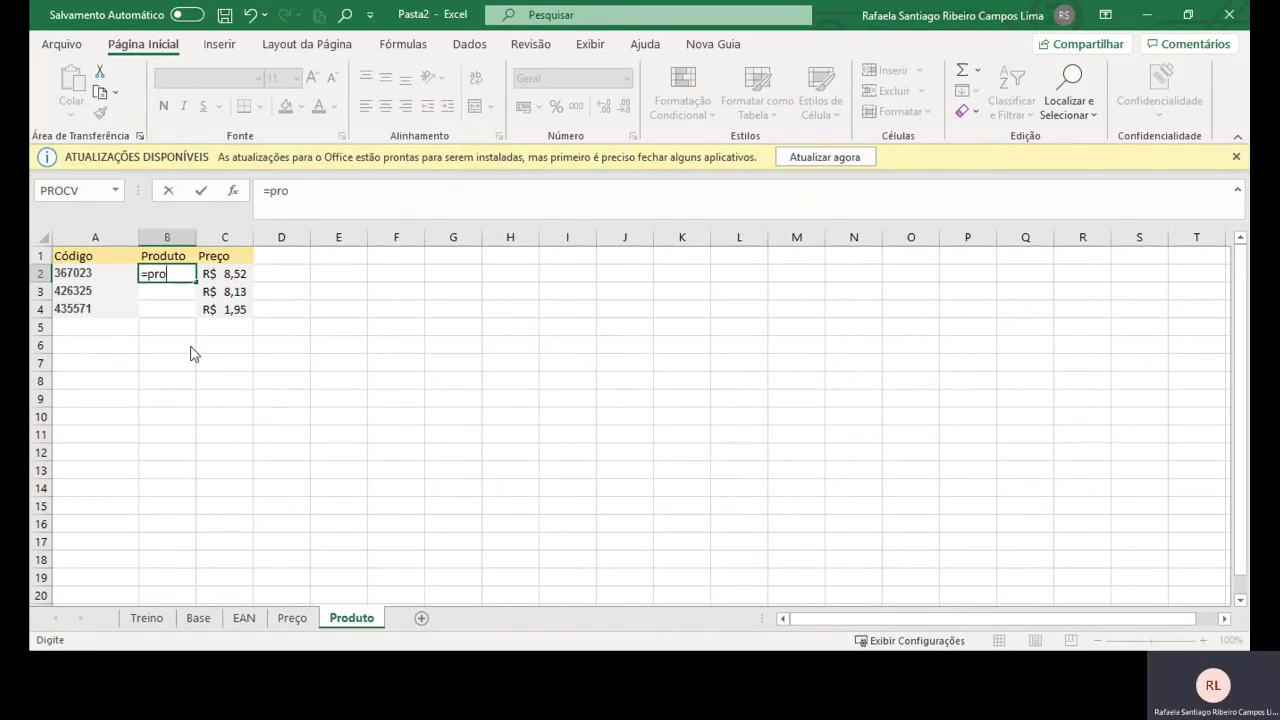
{"action": "key", "text": "Tab"}
{"action": "left_click", "coordinate": [106, 273]}
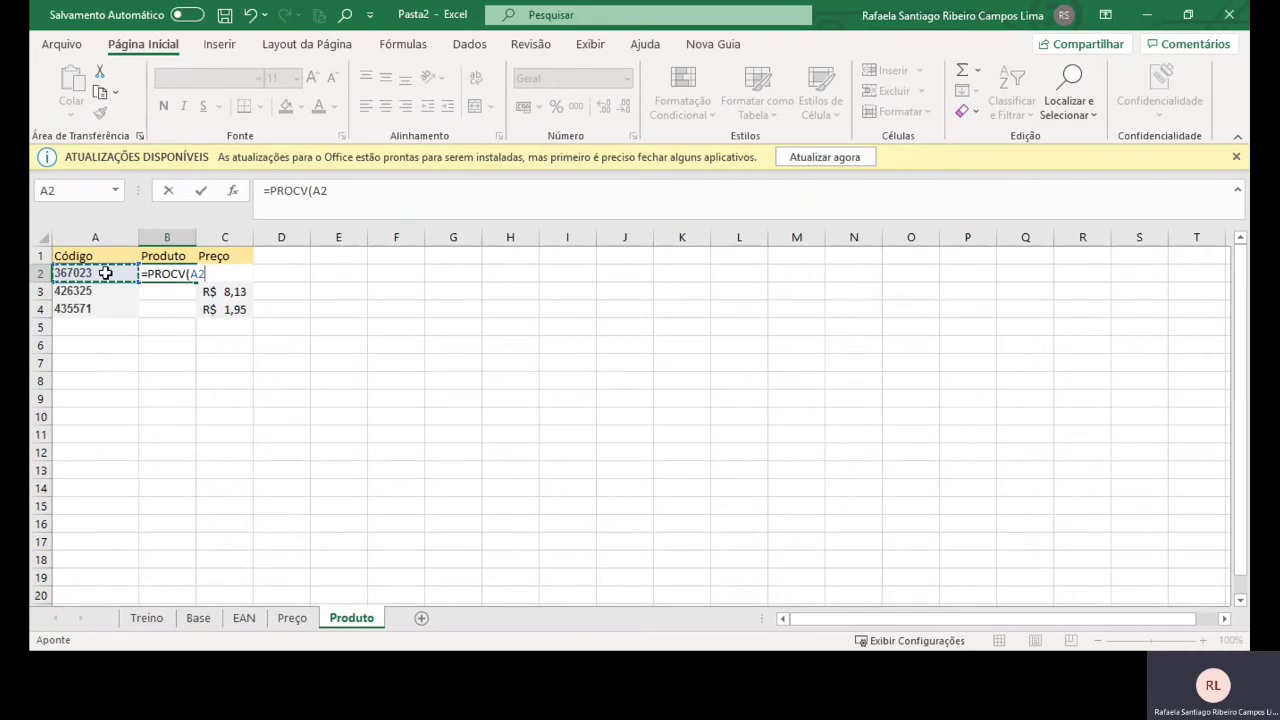
{"action": "type", "text": ";"}
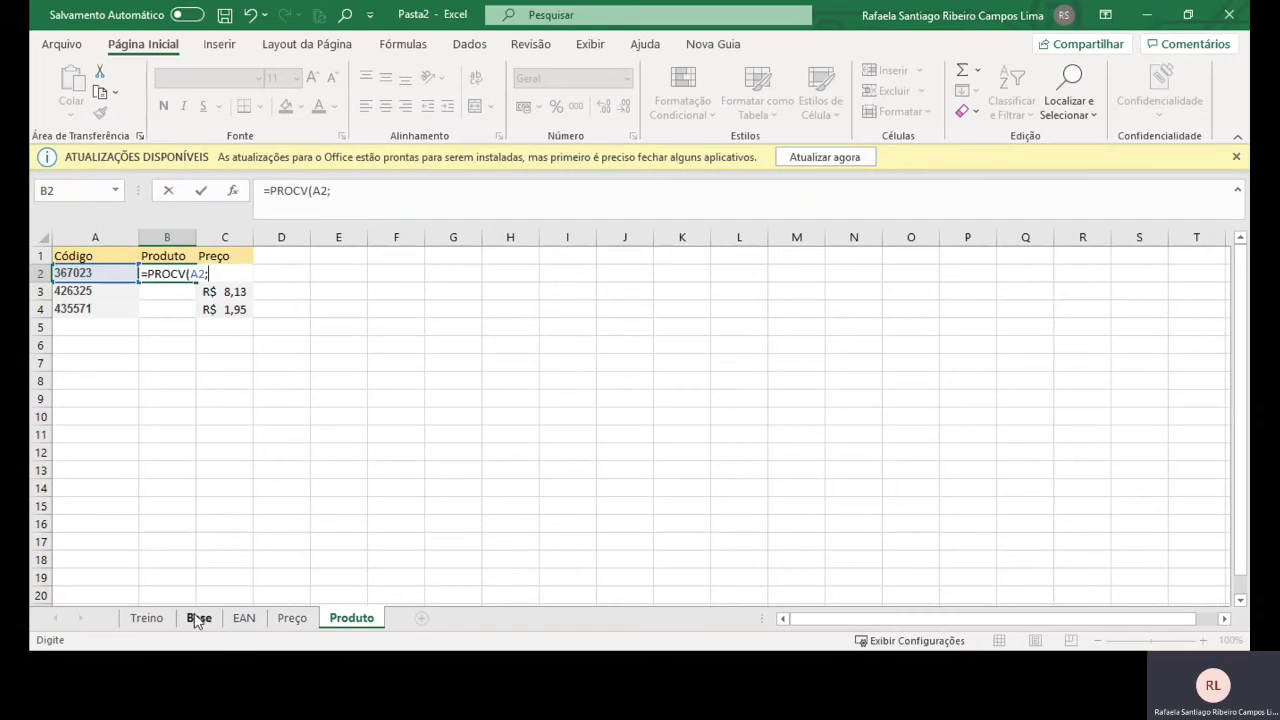
{"action": "left_click", "coordinate": [197, 619]}
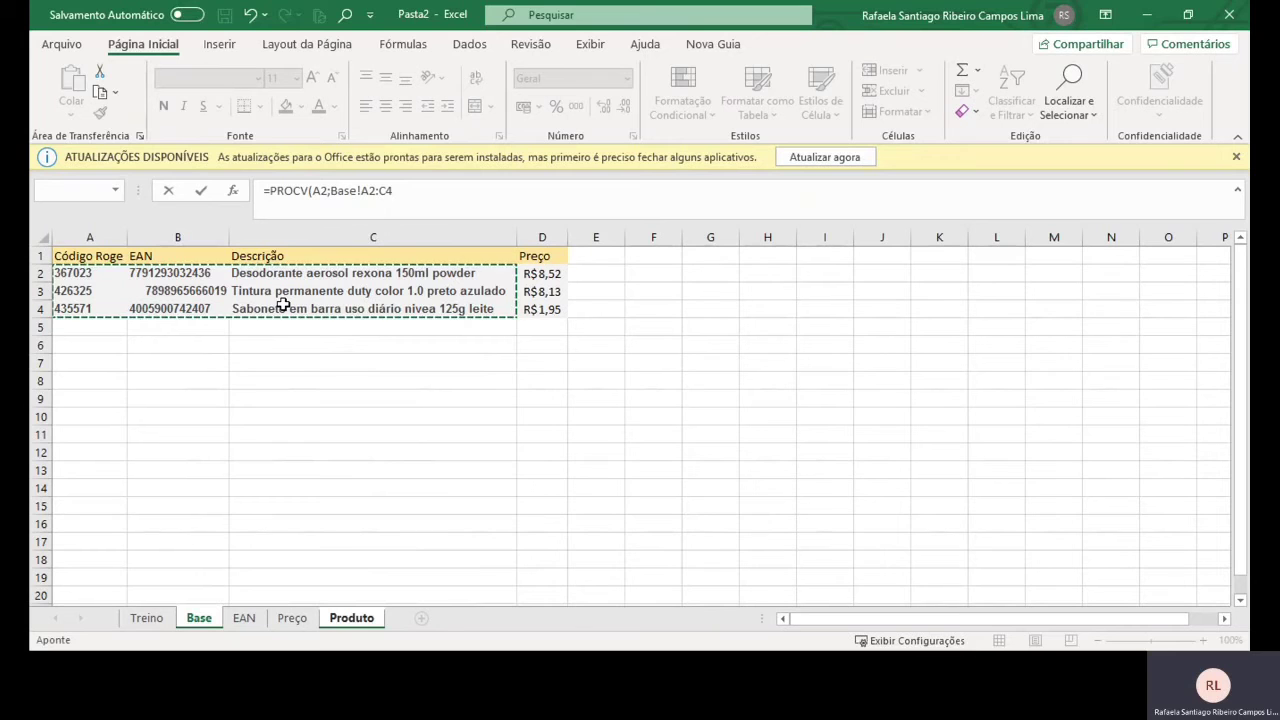
{"action": "left_click_drag", "start_coordinate": [286, 343], "coordinate": [340, 314]}
{"action": "type", "text": ";3;0"}
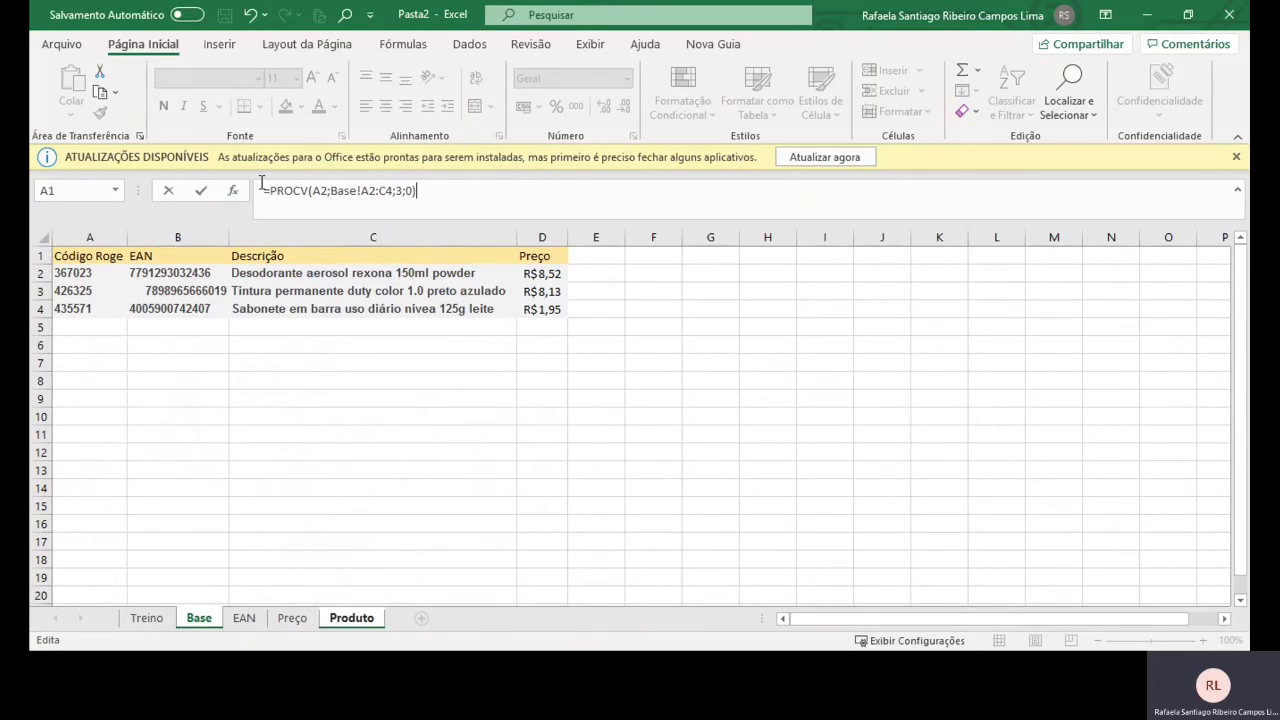
{"action": "key", "text": "Return"}
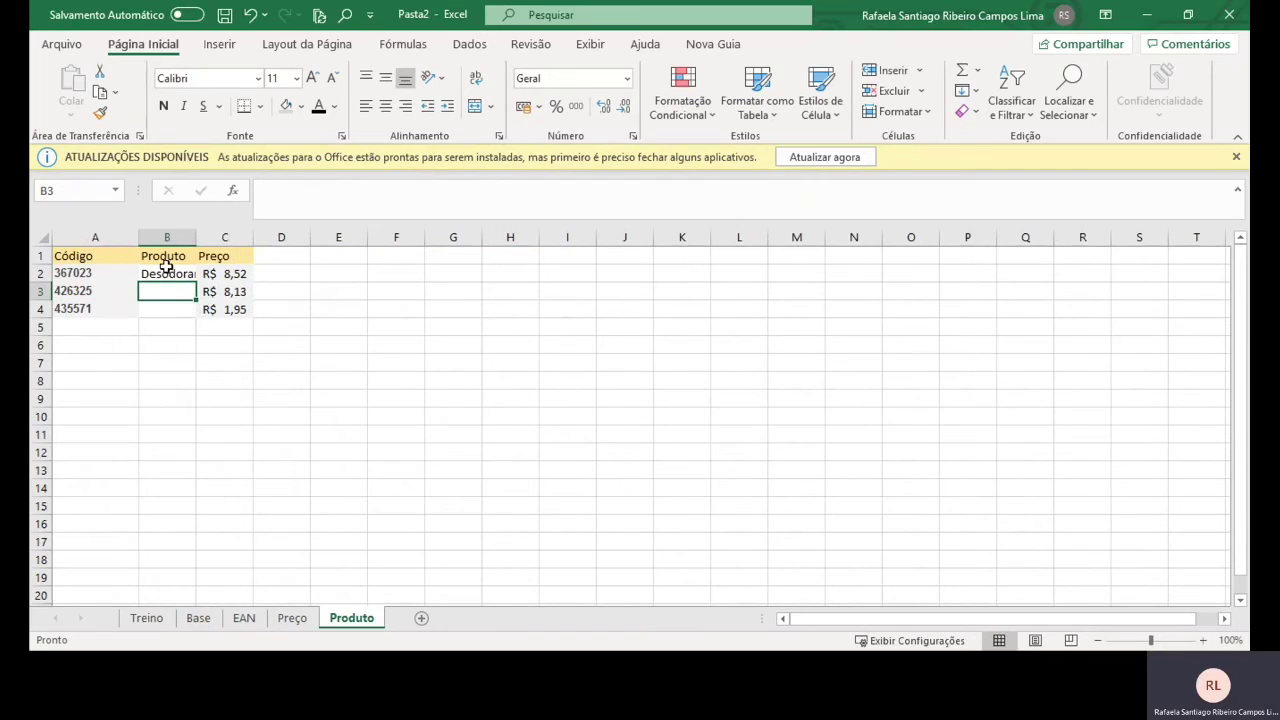
- Fill the product lookup formula from B2 down to B4 and autofit column B to the descriptions
{"action": "double_click", "coordinate": [194, 242]}
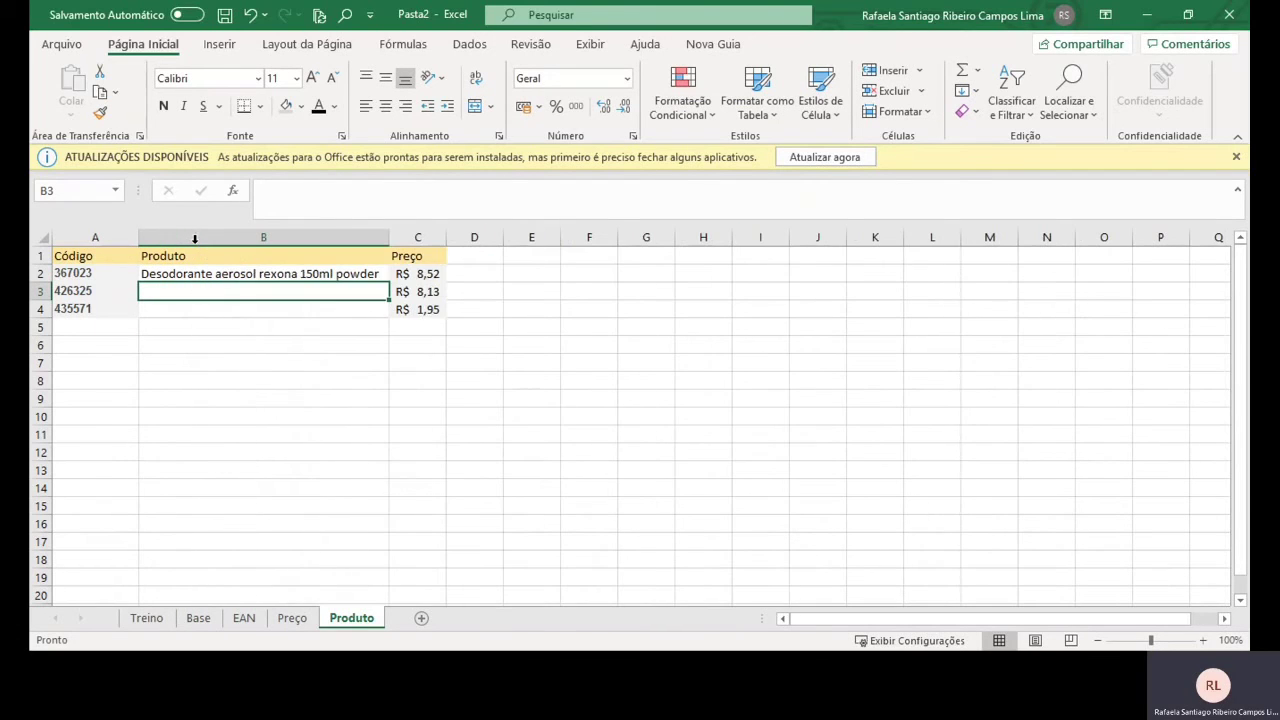
{"action": "left_click", "coordinate": [265, 274]}
{"action": "left_click_drag", "start_coordinate": [389, 284], "coordinate": [391, 317]}
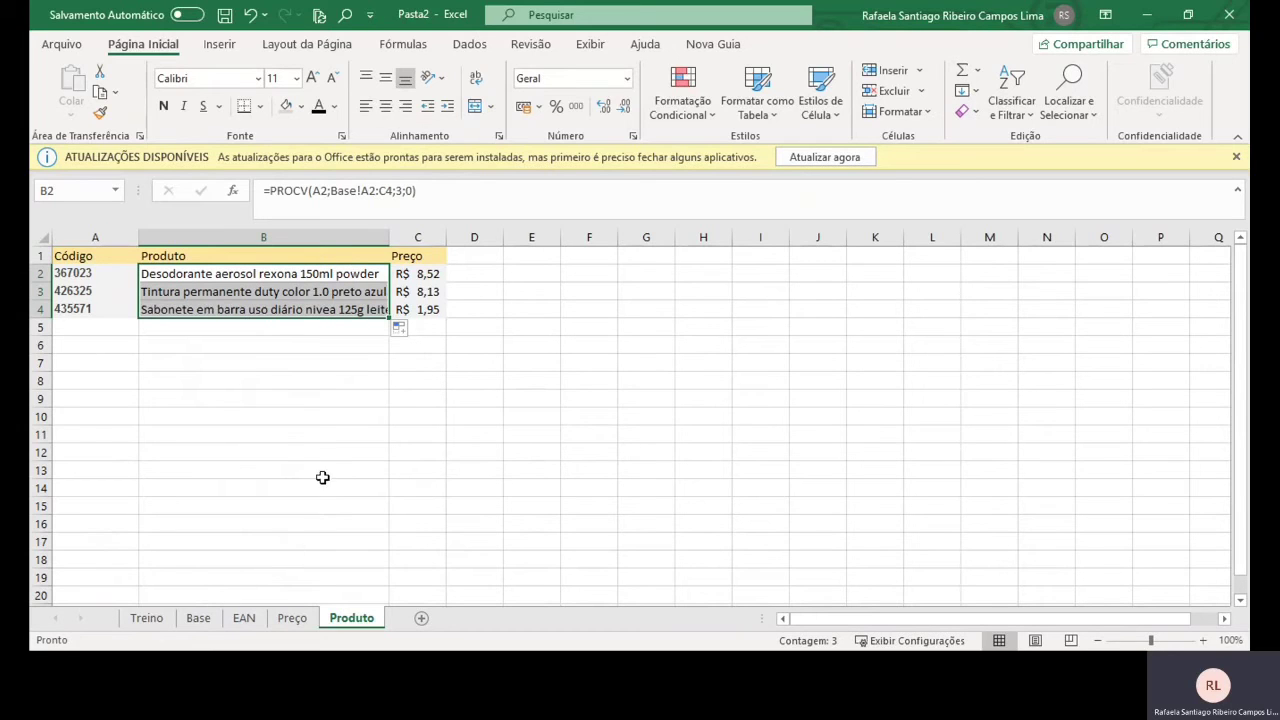
{"action": "double_click", "coordinate": [390, 237]}
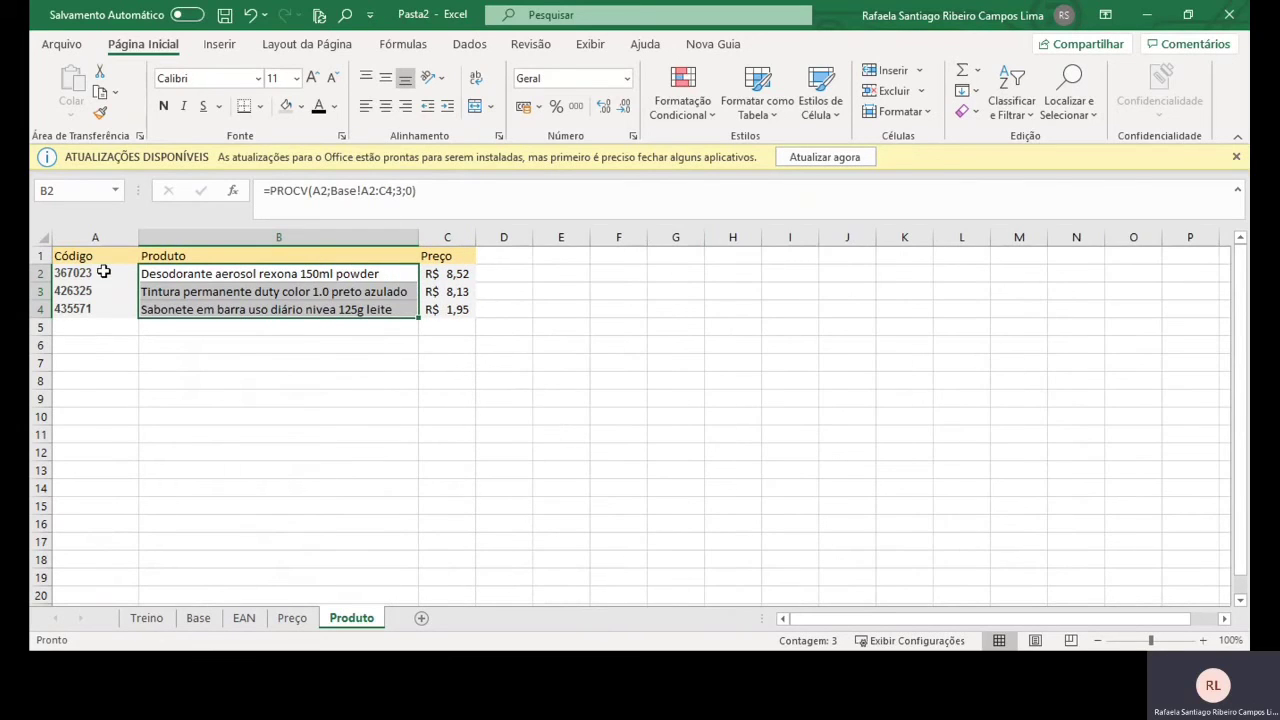
- Review the Código and Produto columns, and look through the Base, EAN and Preço sheets before returning to Produto
{"action": "left_click_drag", "start_coordinate": [100, 256], "coordinate": [81, 513]}
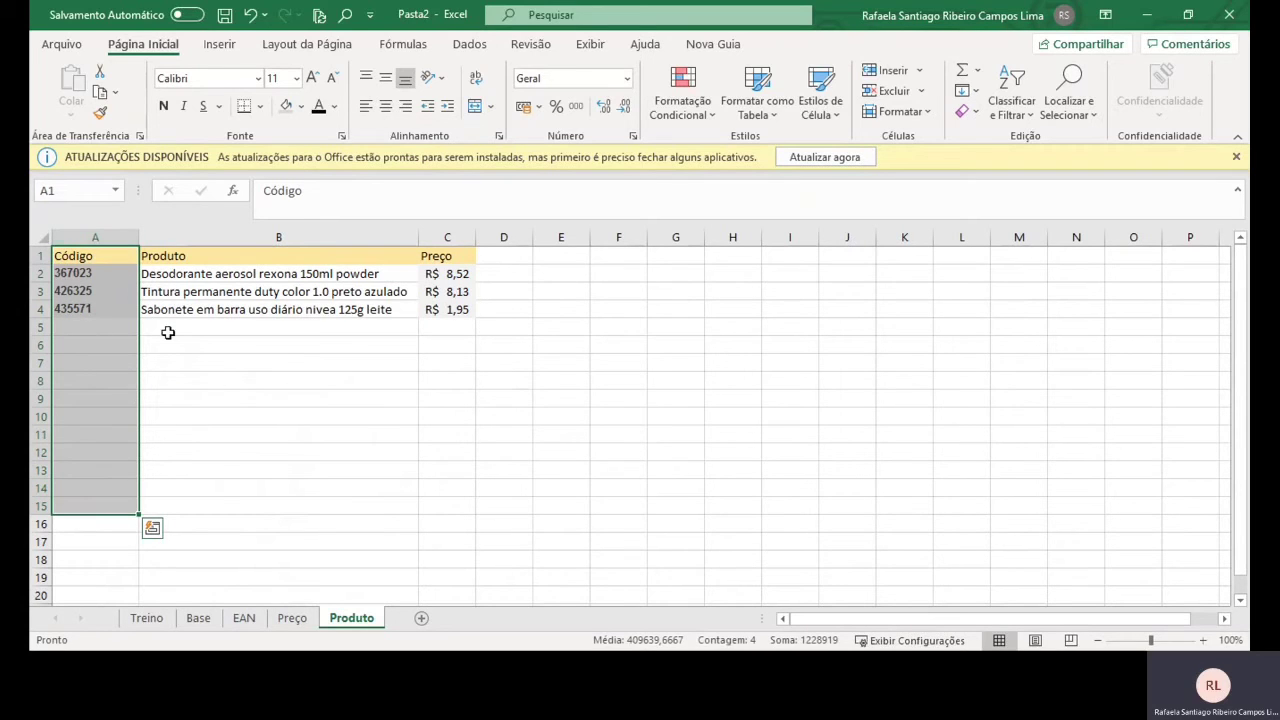
{"action": "left_click", "coordinate": [160, 278]}
{"action": "left_click_drag", "start_coordinate": [160, 278], "coordinate": [185, 557]}
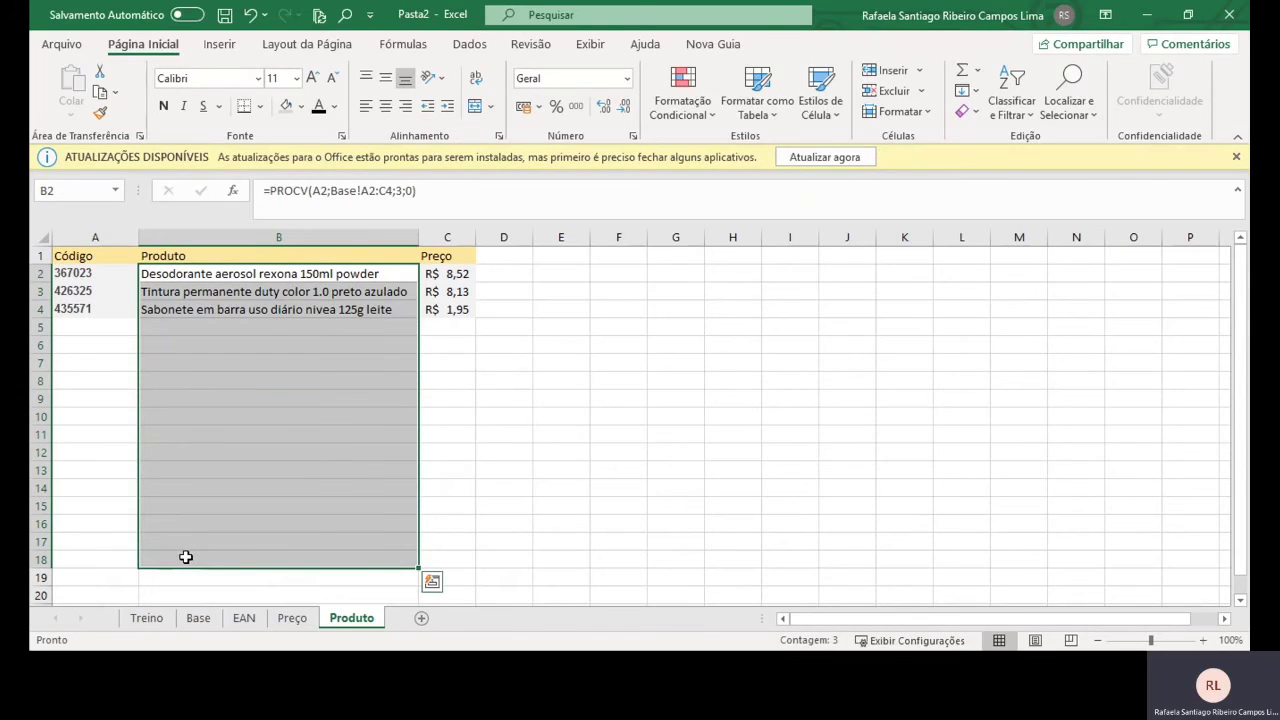
{"action": "left_click", "coordinate": [198, 617]}
{"action": "left_click", "coordinate": [563, 418]}
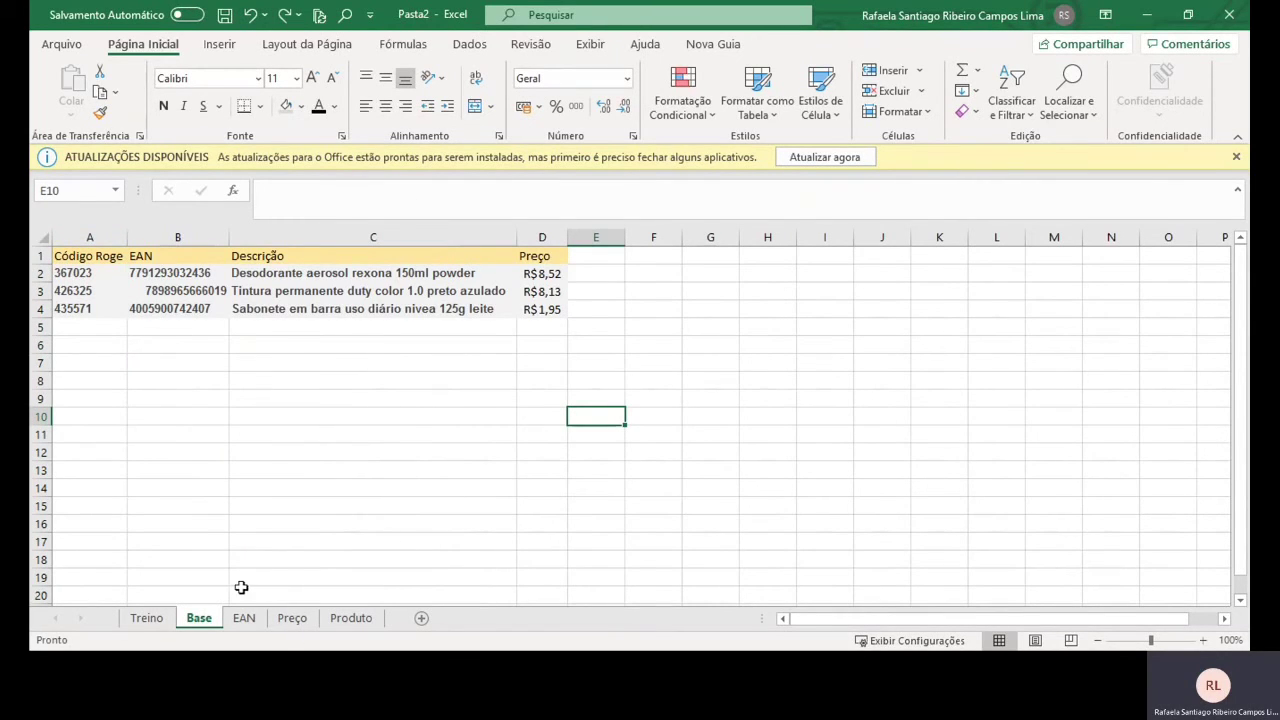
{"action": "left_click", "coordinate": [245, 620]}
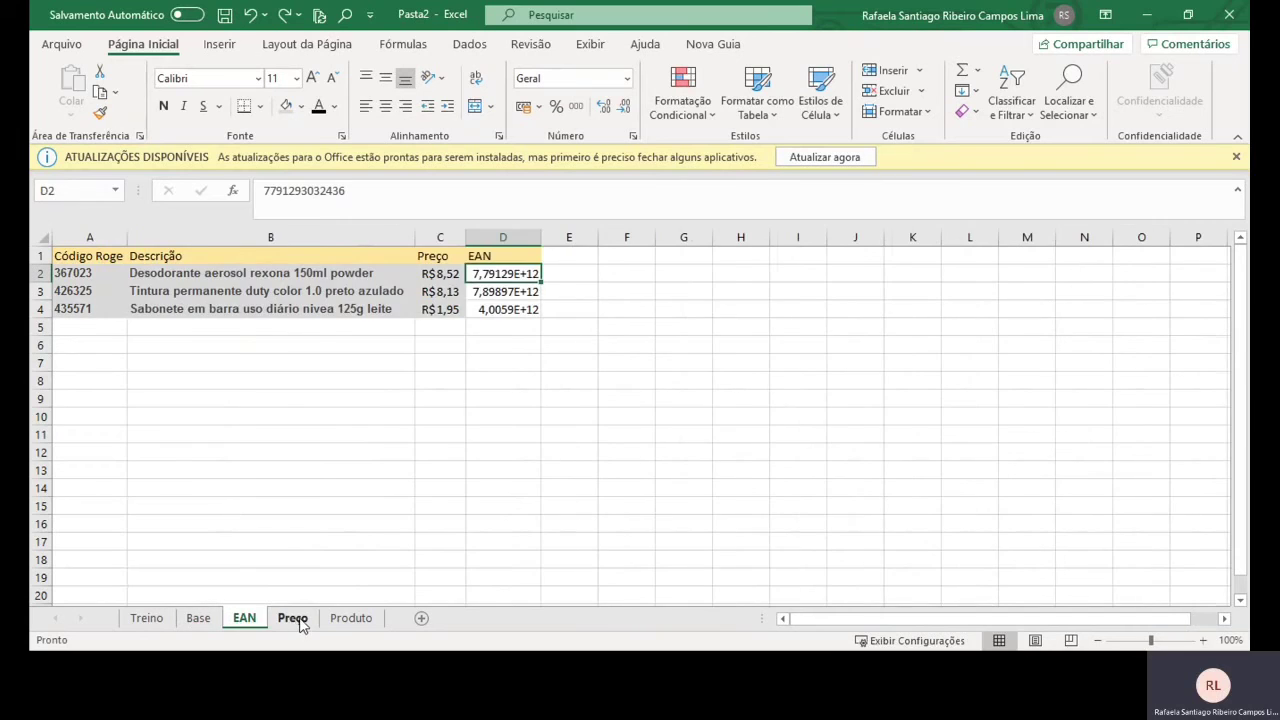
{"action": "left_click", "coordinate": [294, 618]}
{"action": "left_click", "coordinate": [351, 618]}
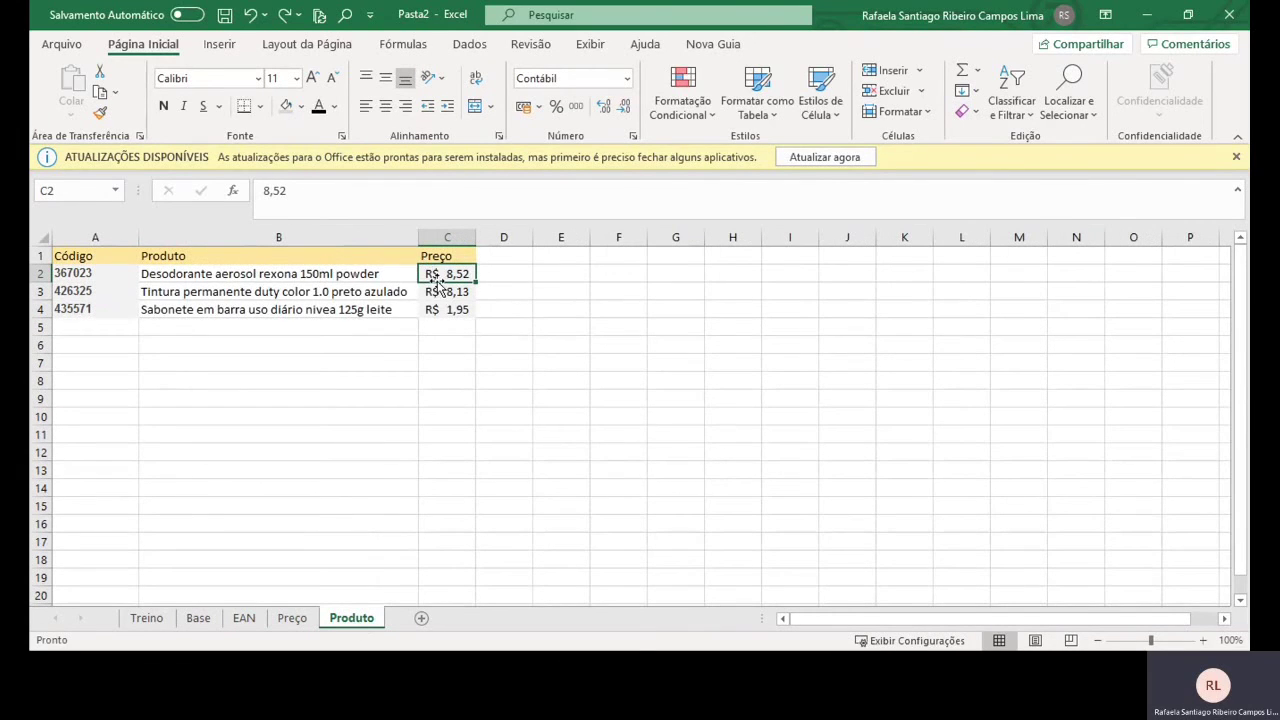
- Inspect the PROCV formula in B2 and compare it with the column layout of the Base sheet
{"action": "left_click", "coordinate": [353, 274]}
{"action": "type", "text": "=PROCV(A2;Base!A2:C4;3;0)"}
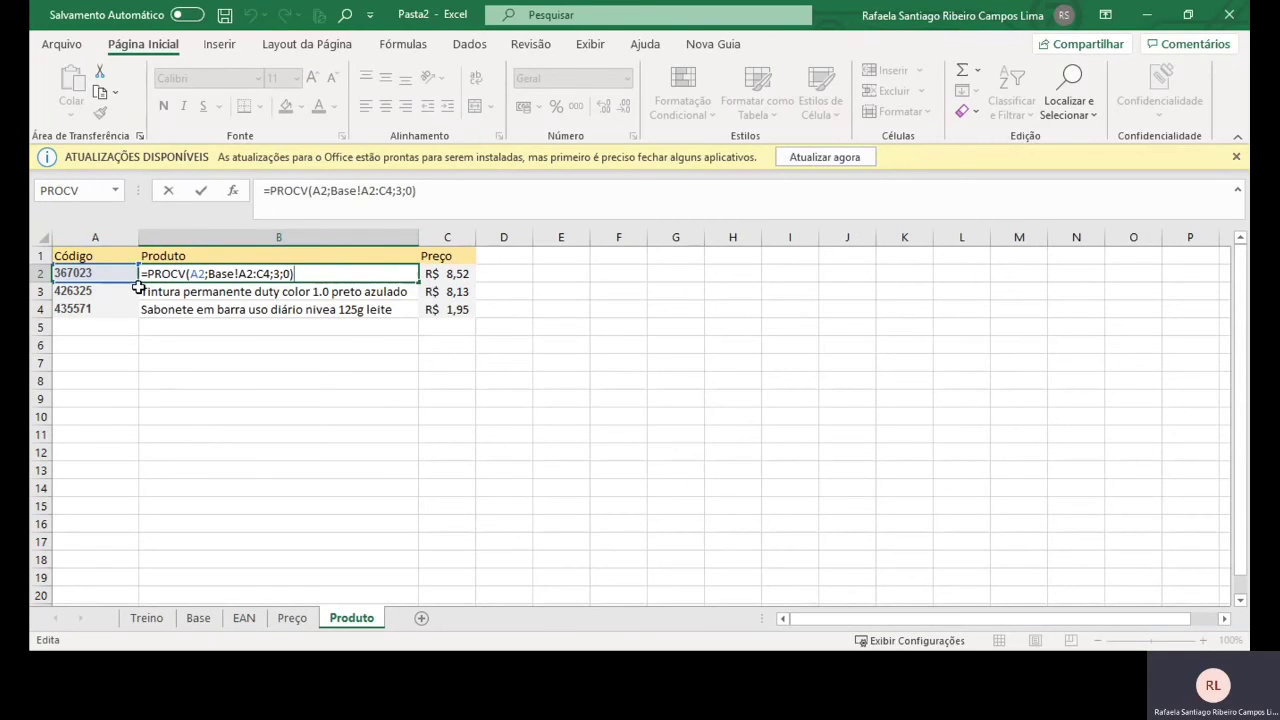
{"action": "key", "text": "ctrl+Return"}
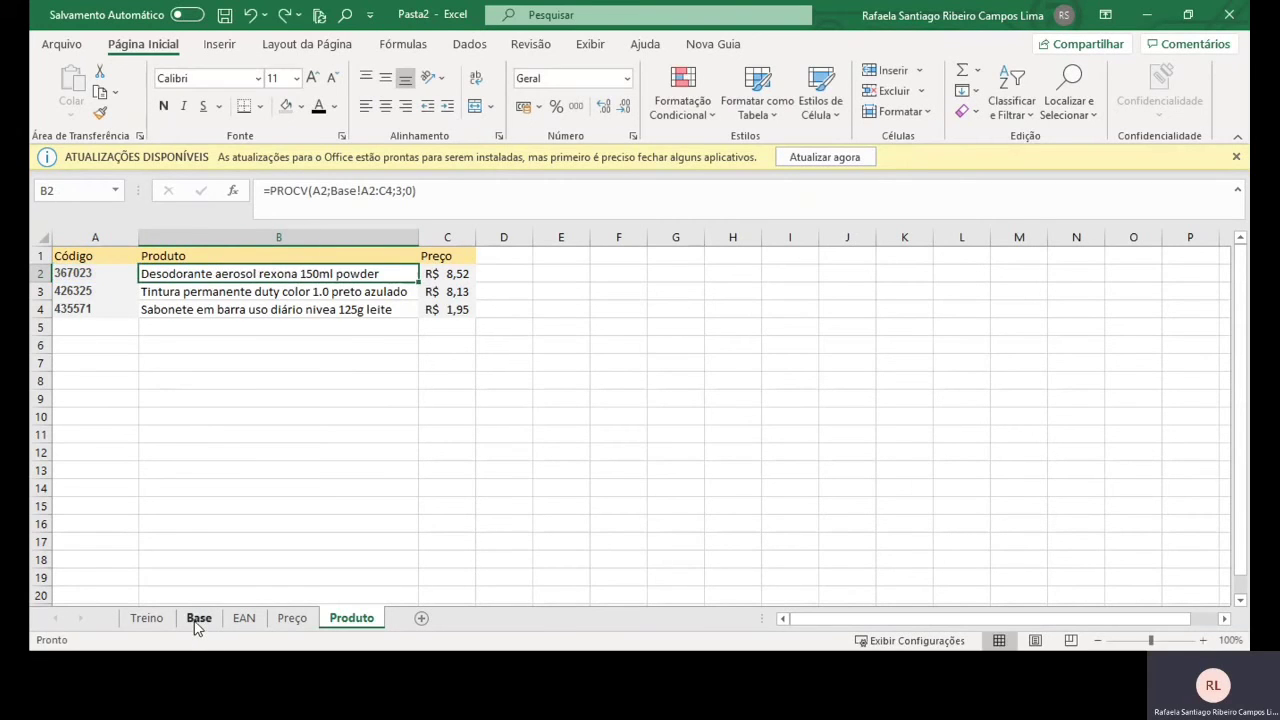
{"action": "left_click", "coordinate": [198, 618]}
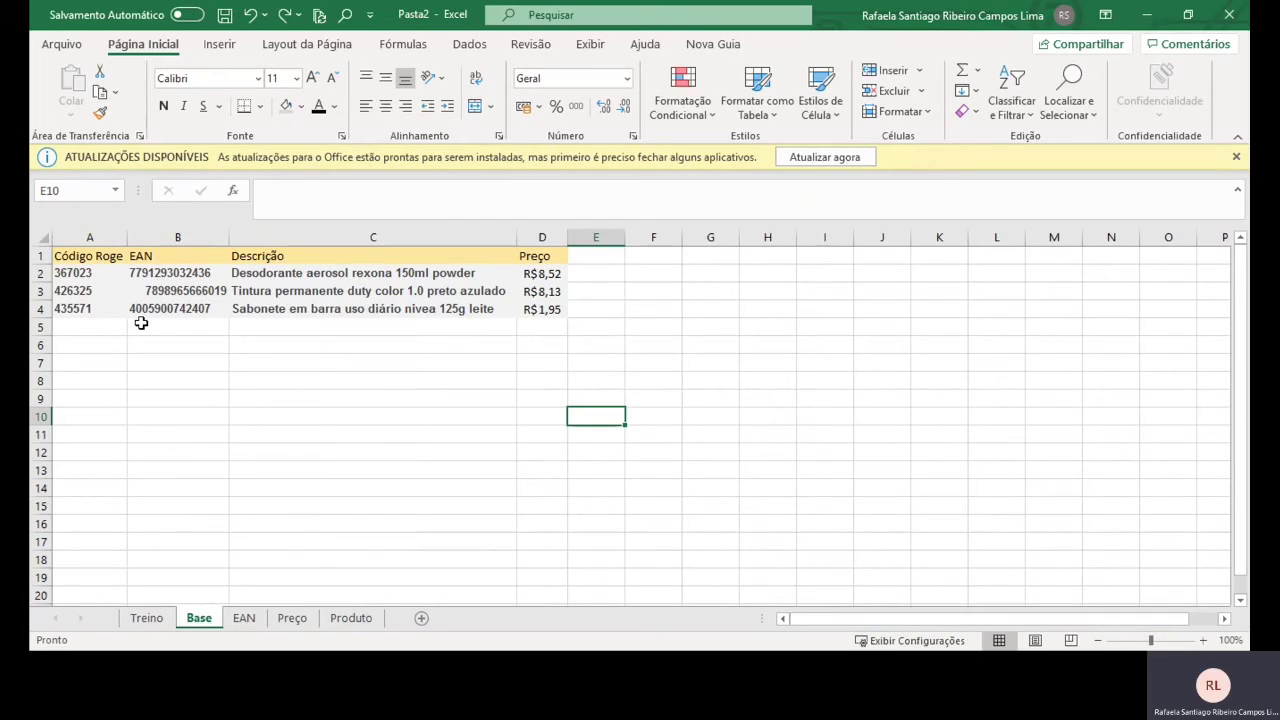
{"action": "left_click", "coordinate": [370, 618]}
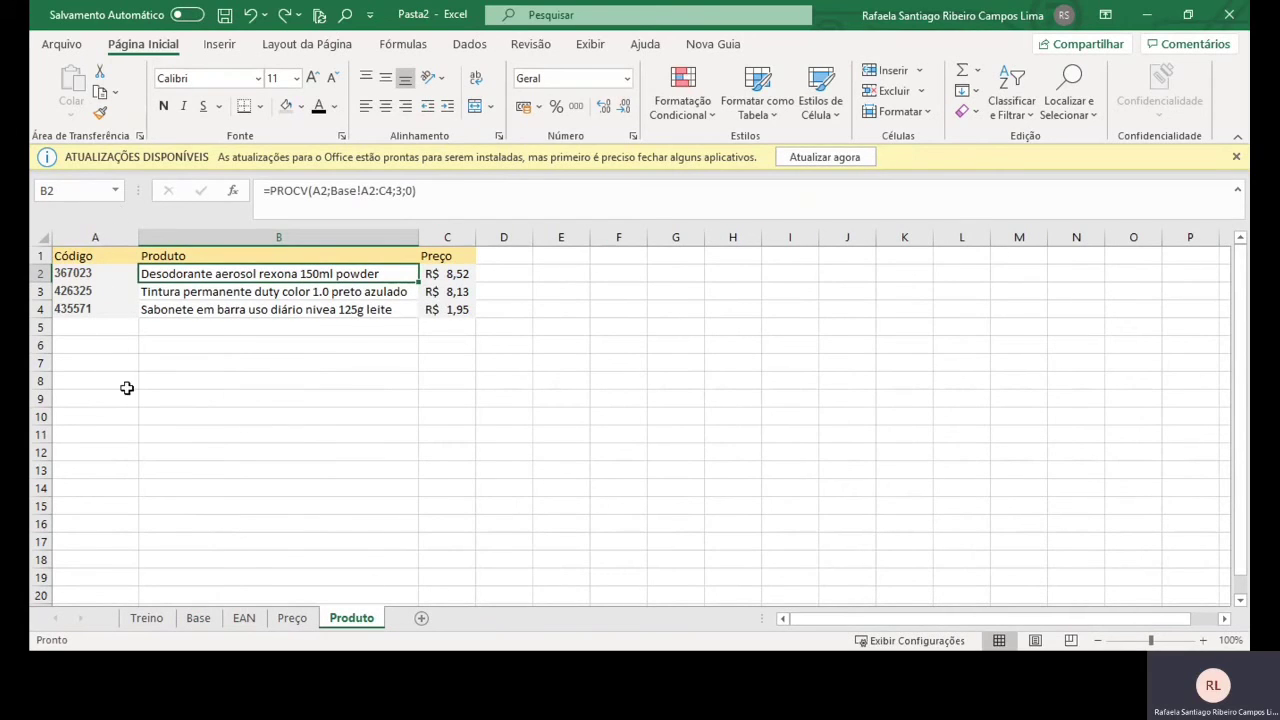
- Delete the Código Roge column from the Base sheet and check the effect on the Produto sheet's lookups
{"action": "left_click", "coordinate": [198, 618]}
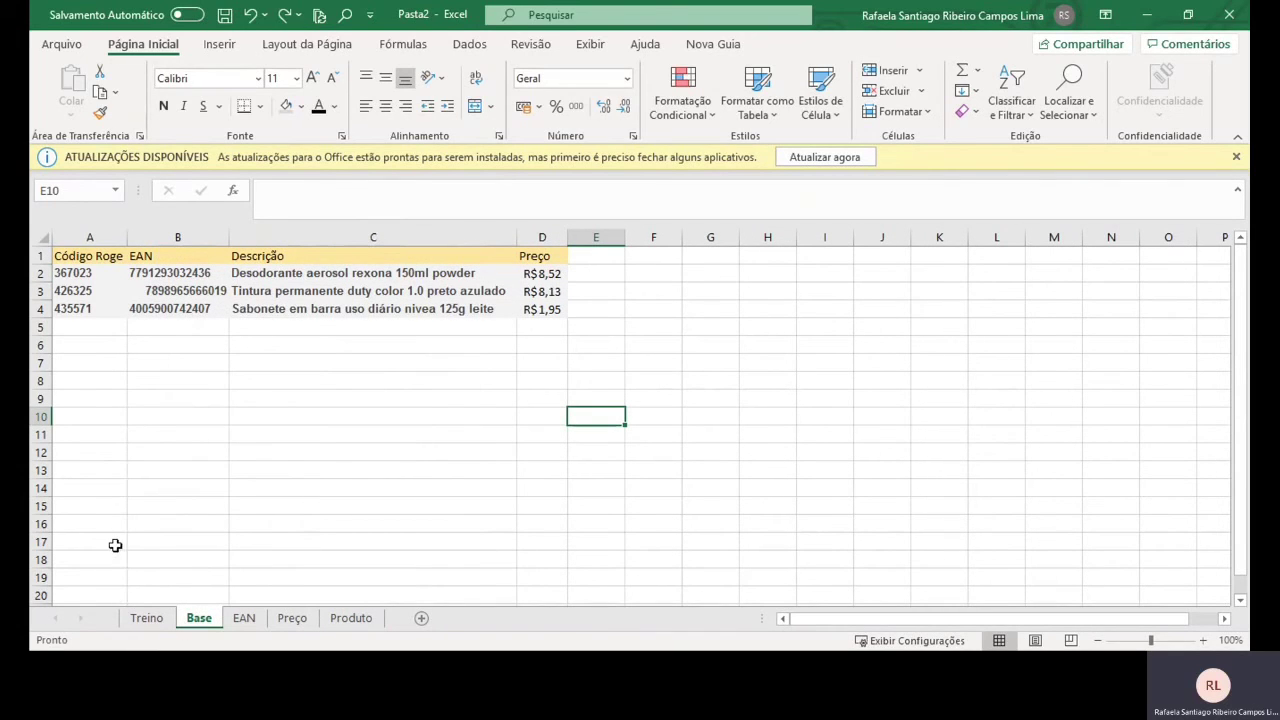
{"action": "left_click", "coordinate": [99, 237]}
{"action": "right_click", "coordinate": [99, 240]}
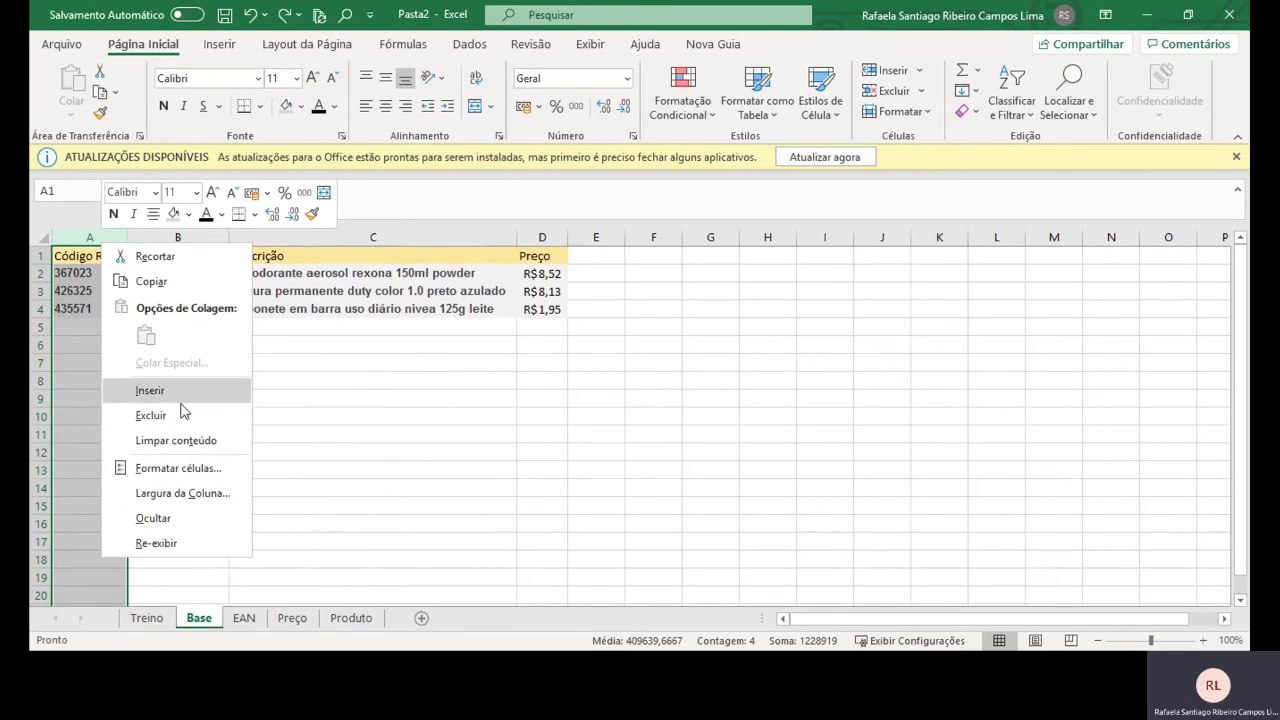
{"action": "left_click", "coordinate": [151, 415]}
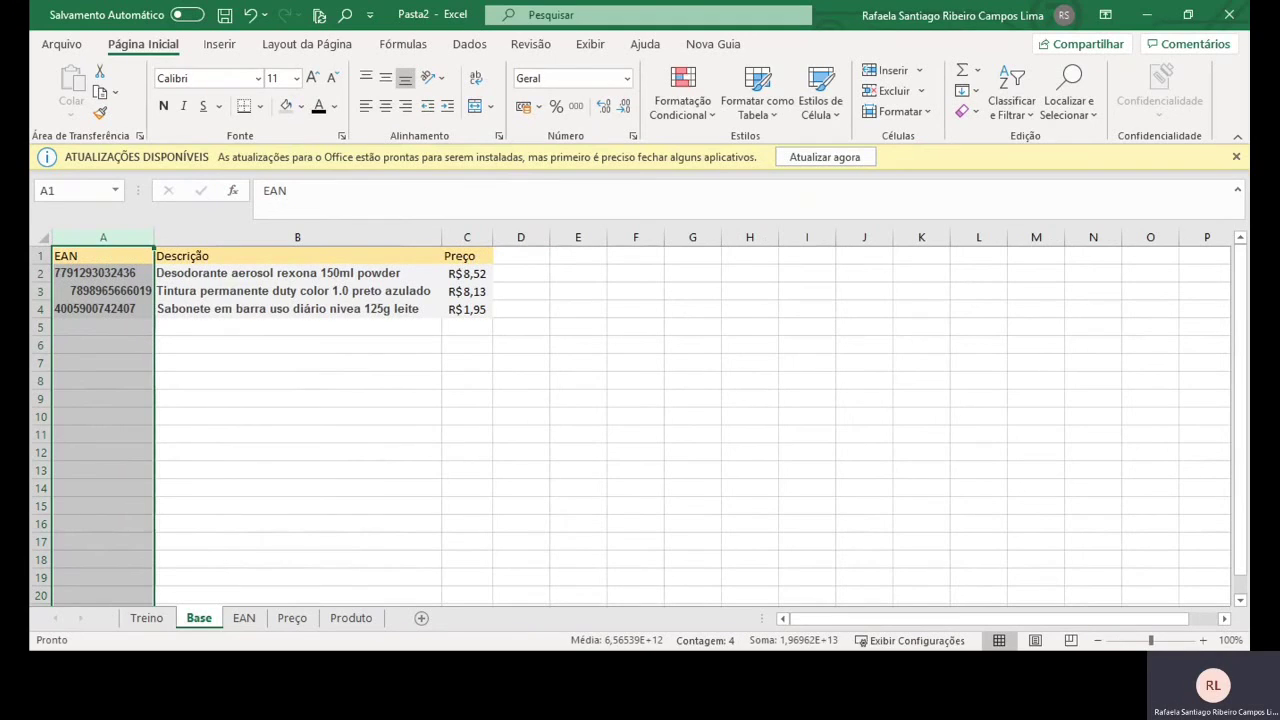
{"action": "left_click", "coordinate": [358, 621]}
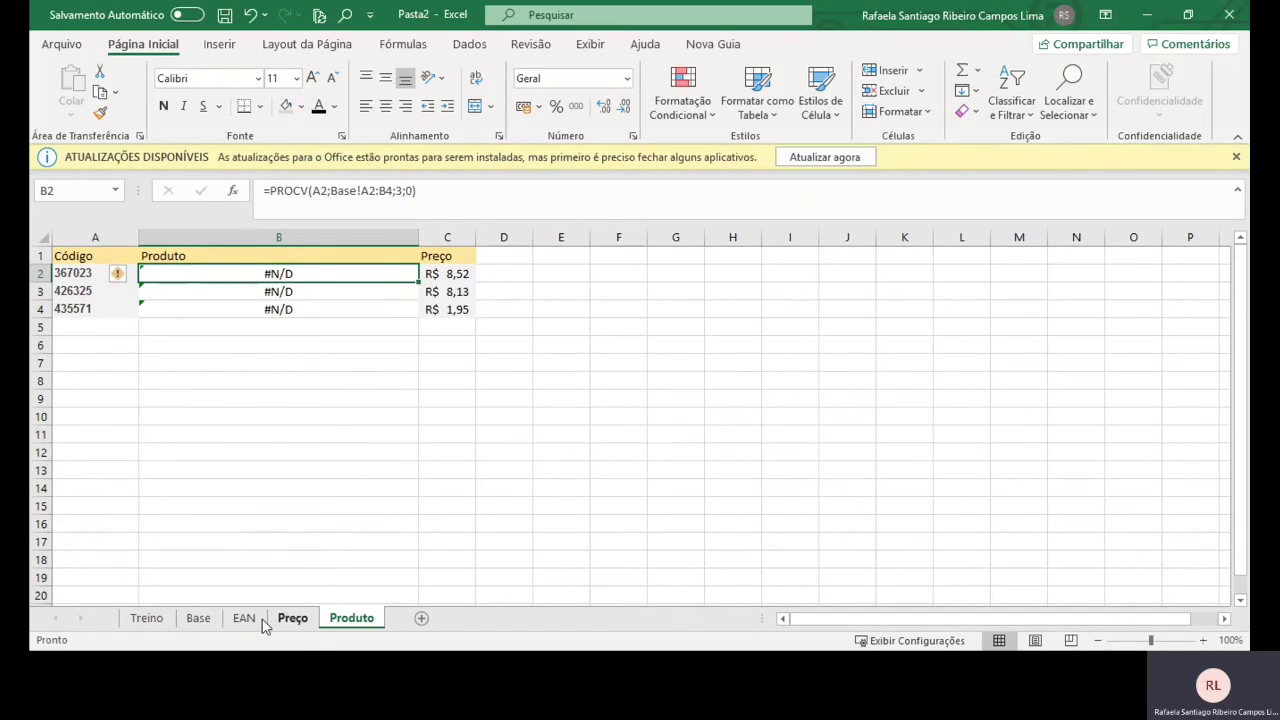
- Copy the EAN codes from A2:A4 of the Base sheet over the codes in A2:A4 of the Produto sheet
{"action": "left_click", "coordinate": [198, 618]}
{"action": "left_click_drag", "start_coordinate": [62, 272], "coordinate": [64, 308]}
{"action": "key", "text": "ctrl+c"}
{"action": "left_click", "coordinate": [363, 604]}
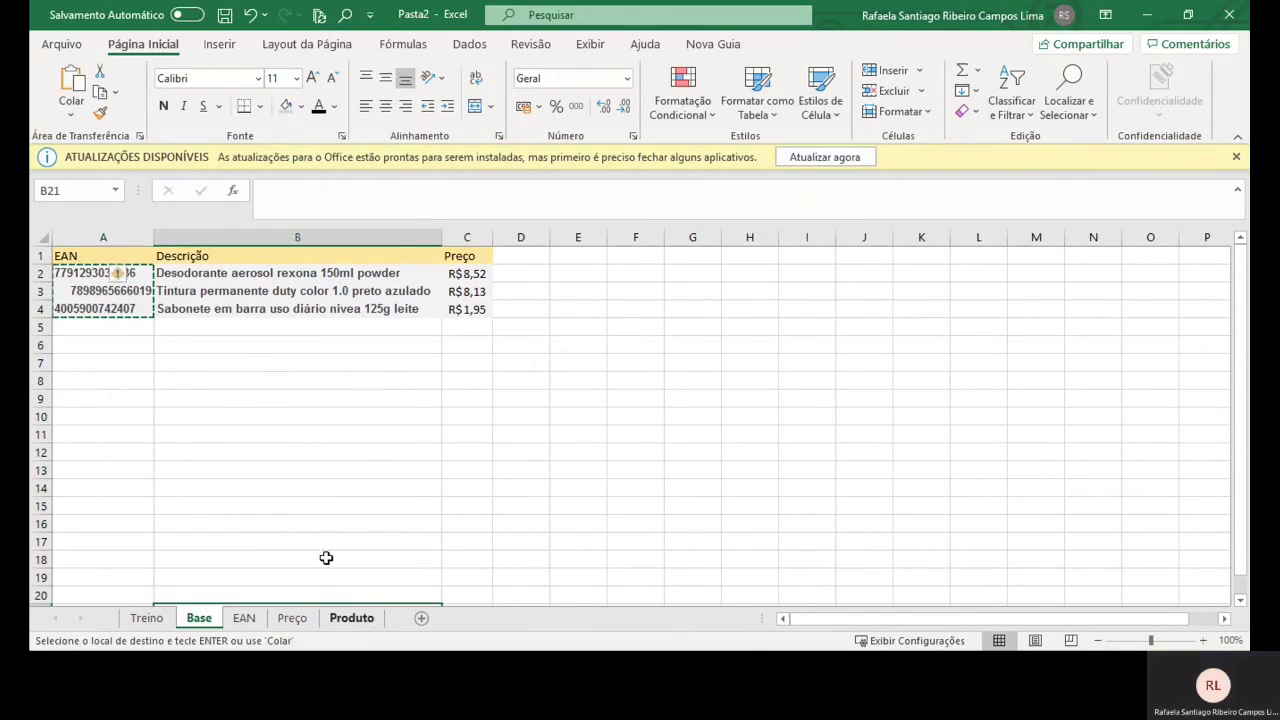
{"action": "left_click", "coordinate": [351, 618]}
{"action": "left_click", "coordinate": [88, 272]}
{"action": "key", "text": "ctrl+v"}
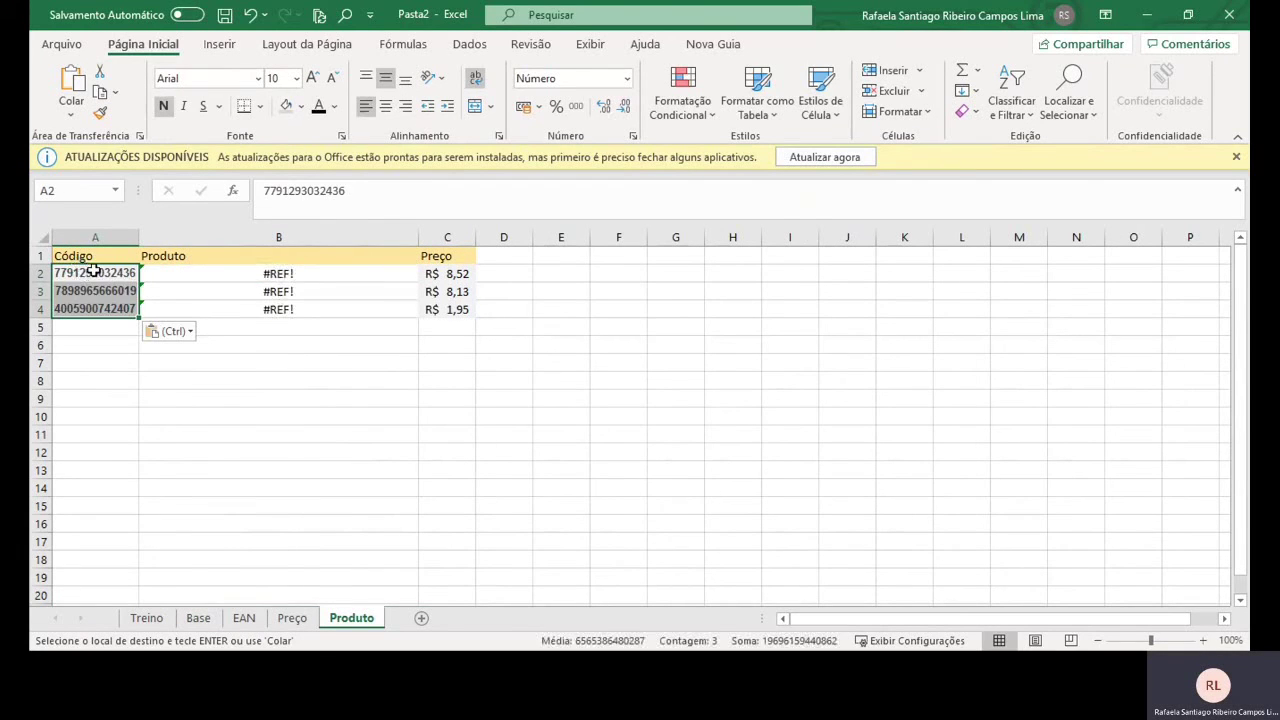
- Rename the header in A1 of the Produto sheet as "ean"
{"action": "left_click", "coordinate": [104, 256]}
{"action": "type", "text": "ean"}
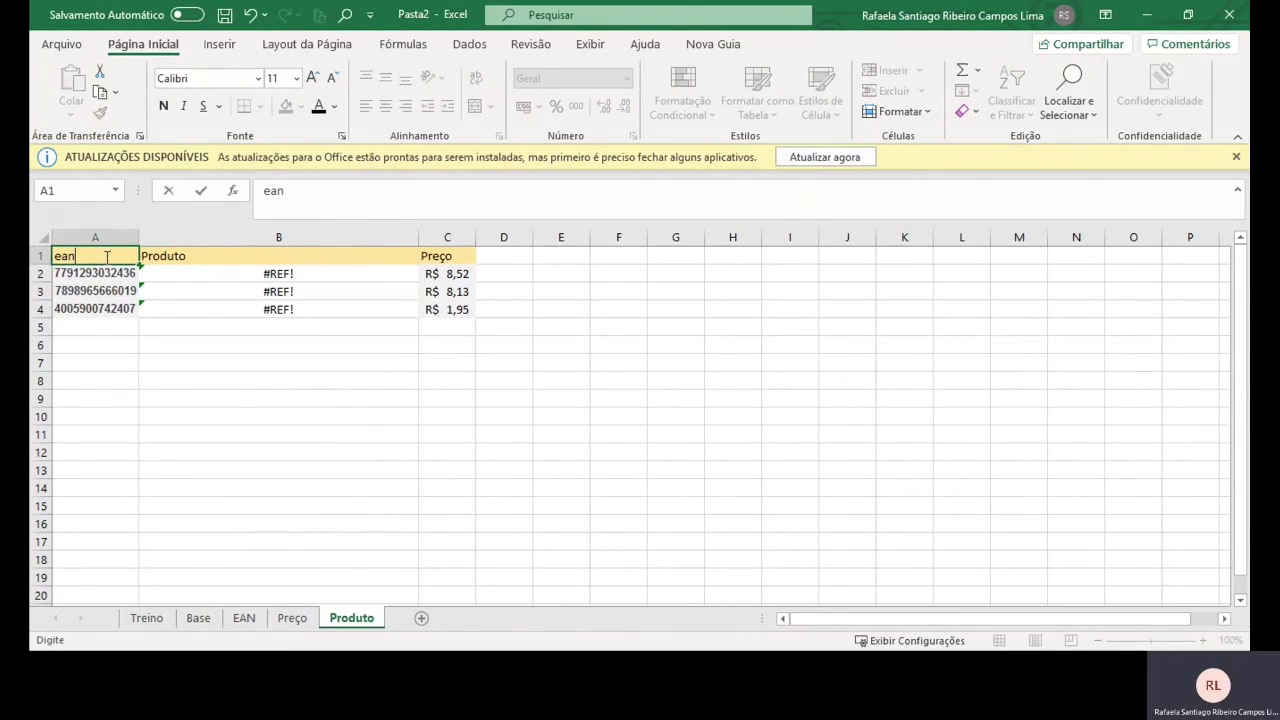
{"action": "key", "text": "Tab"}
- Replace the formula in B2 with =PROCV(A2;Base!A2:B4;2;0) to look up the product description by EAN
{"action": "key", "text": "Down"}
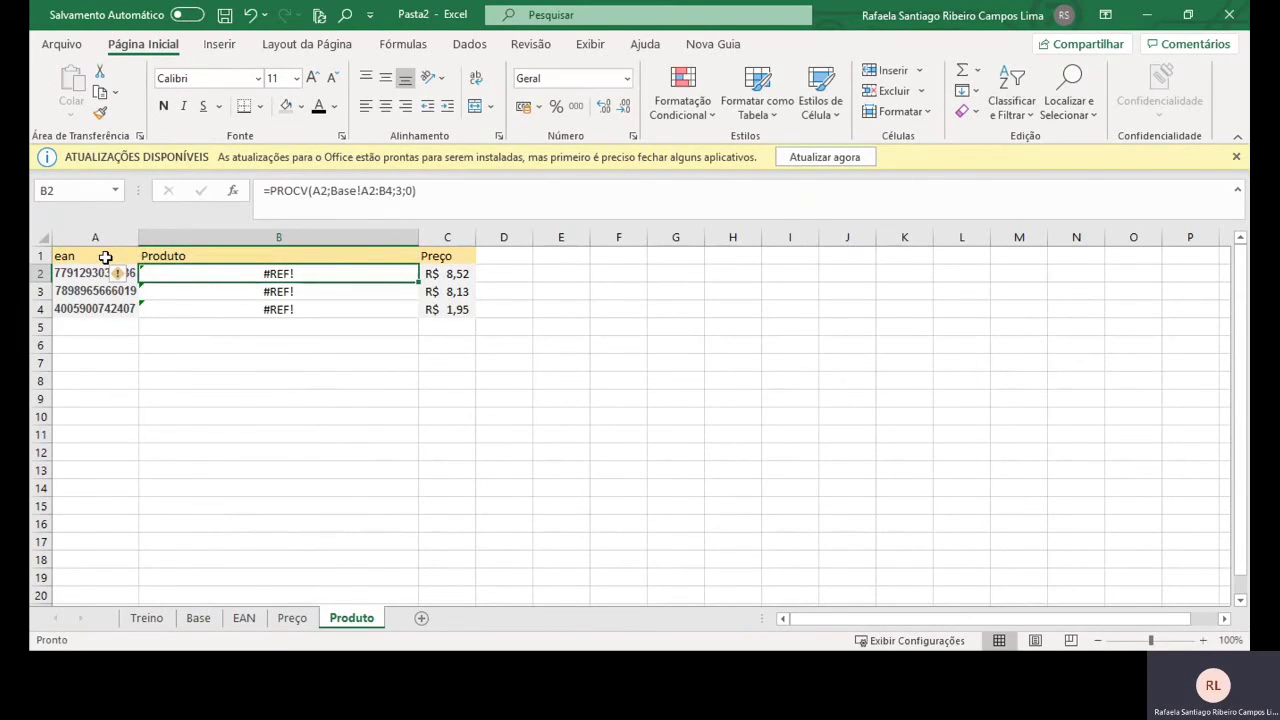
{"action": "type", "text": "=proc"}
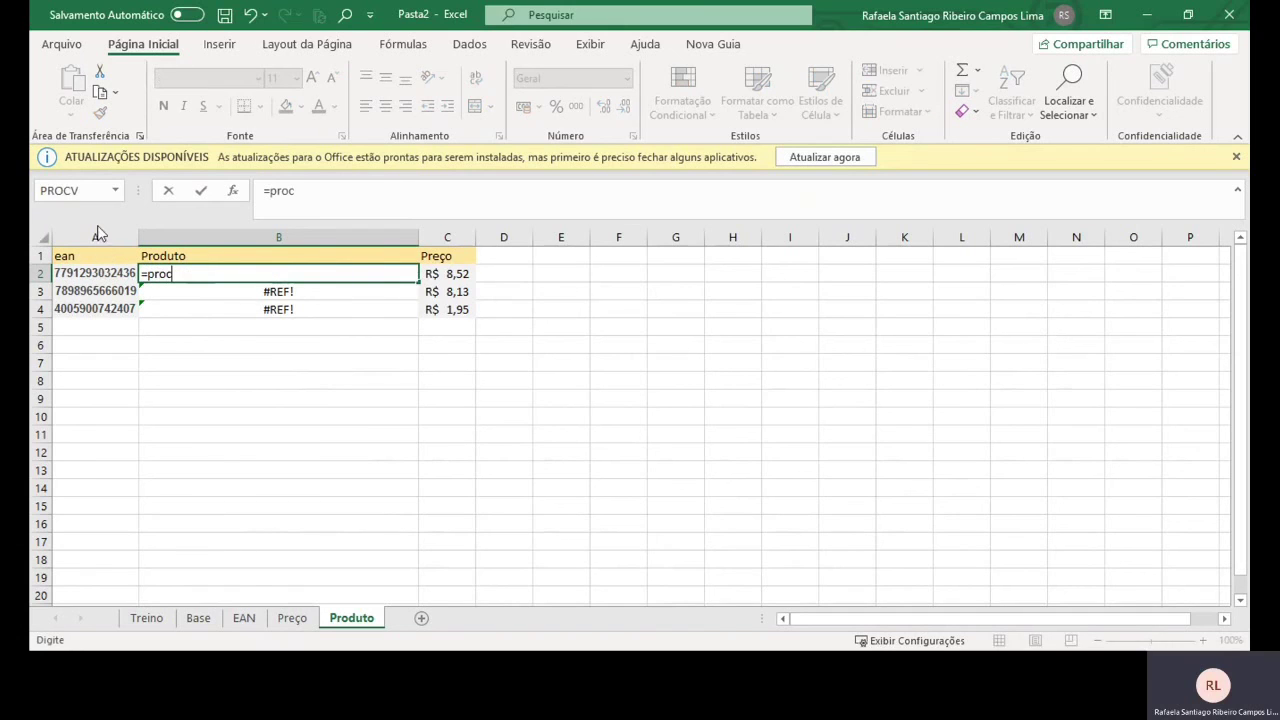
{"action": "key", "text": "Tab"}
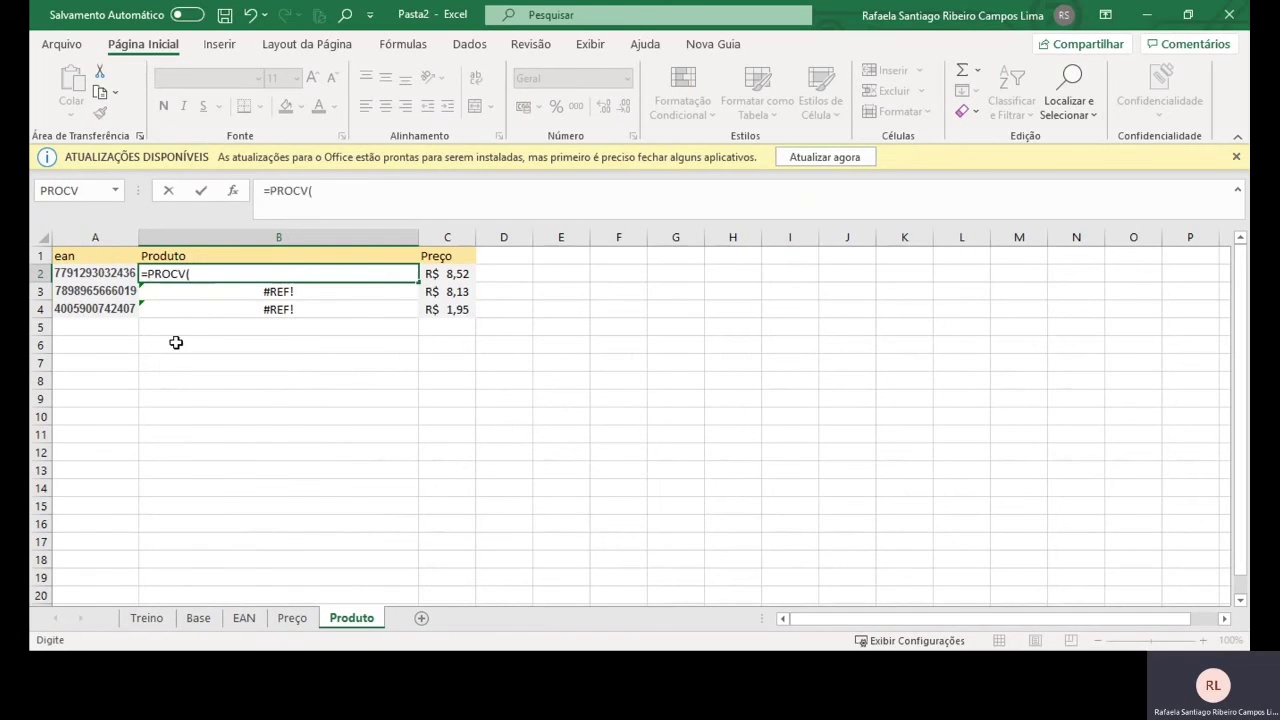
{"action": "left_click", "coordinate": [97, 275]}
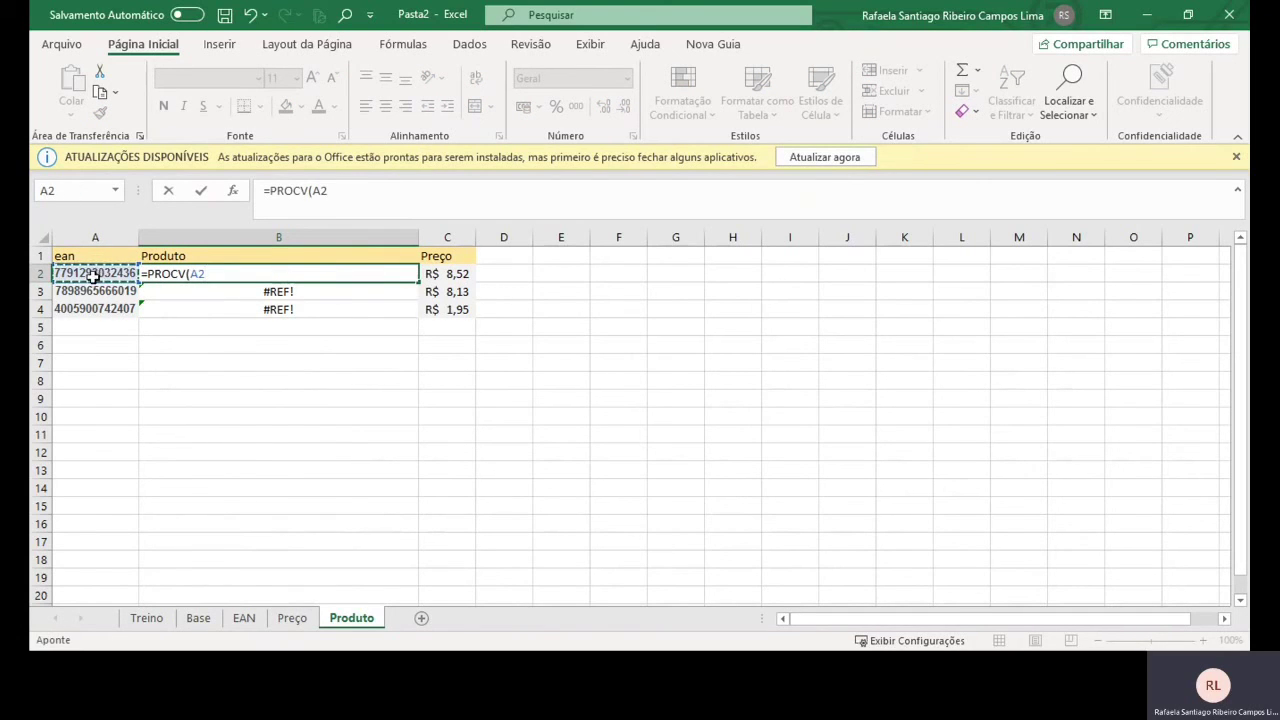
{"action": "type", "text": ";"}
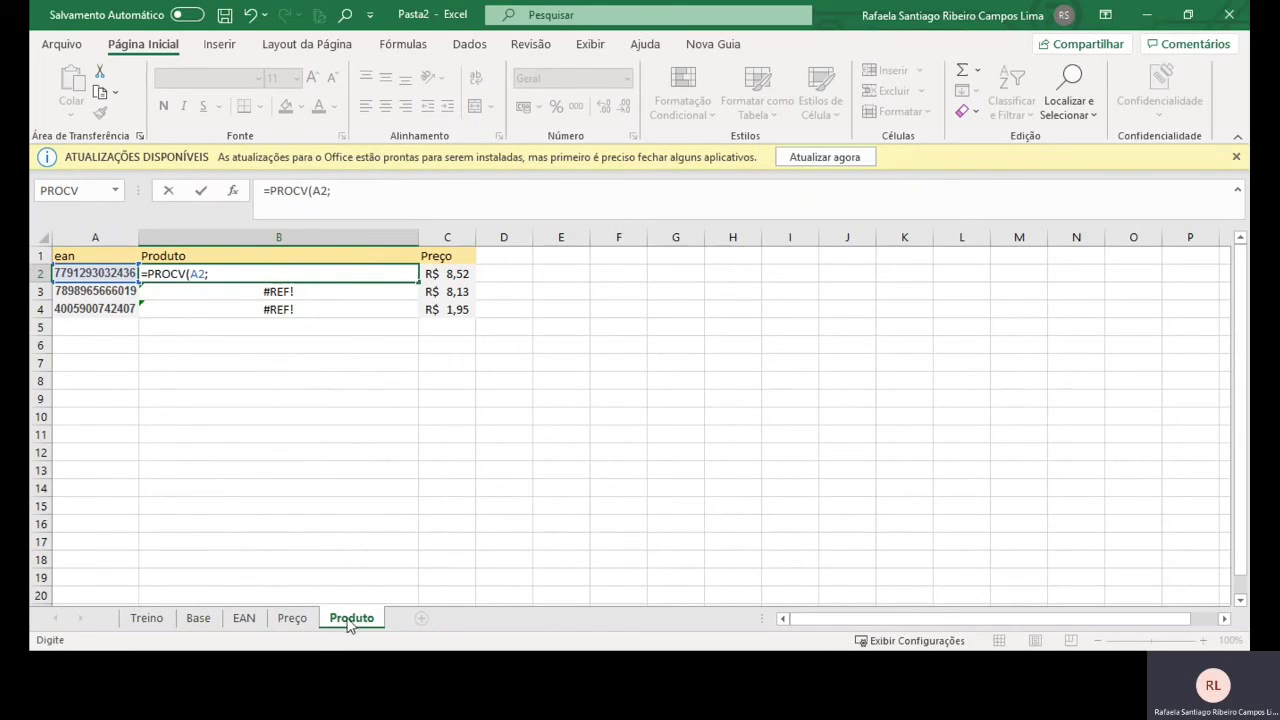
{"action": "left_click", "coordinate": [199, 618]}
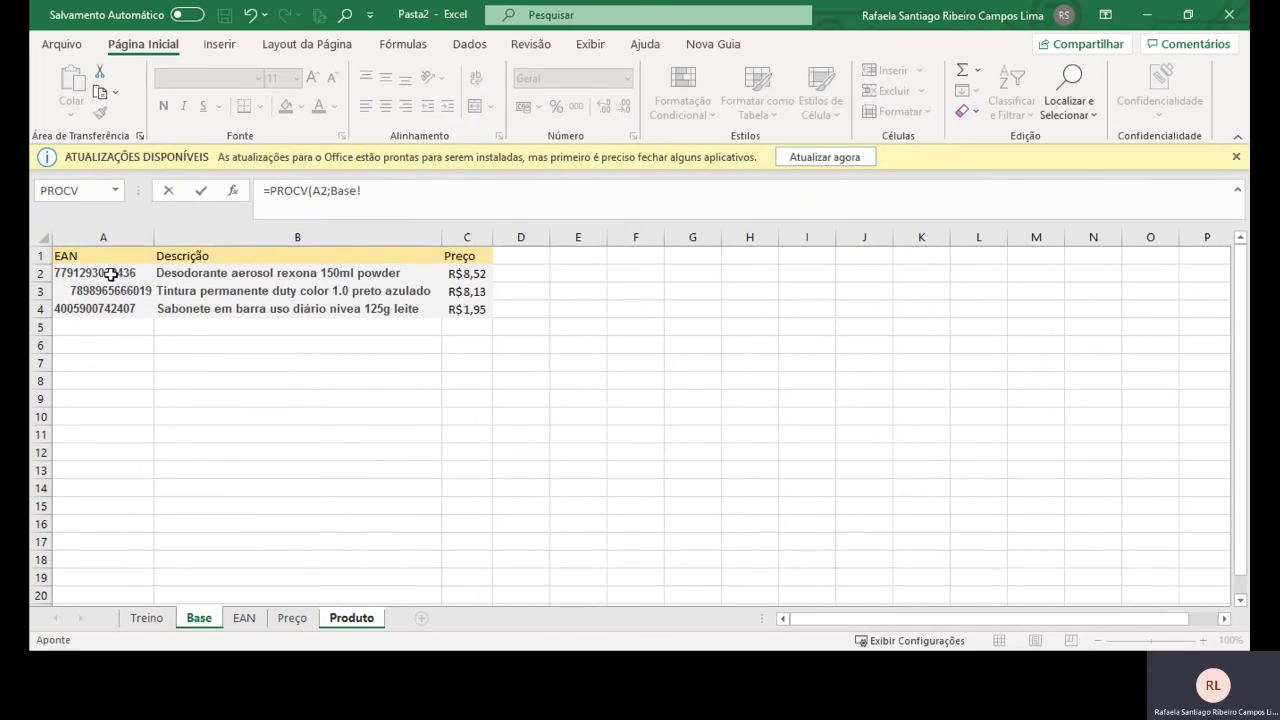
{"action": "left_click_drag", "start_coordinate": [110, 273], "coordinate": [297, 309]}
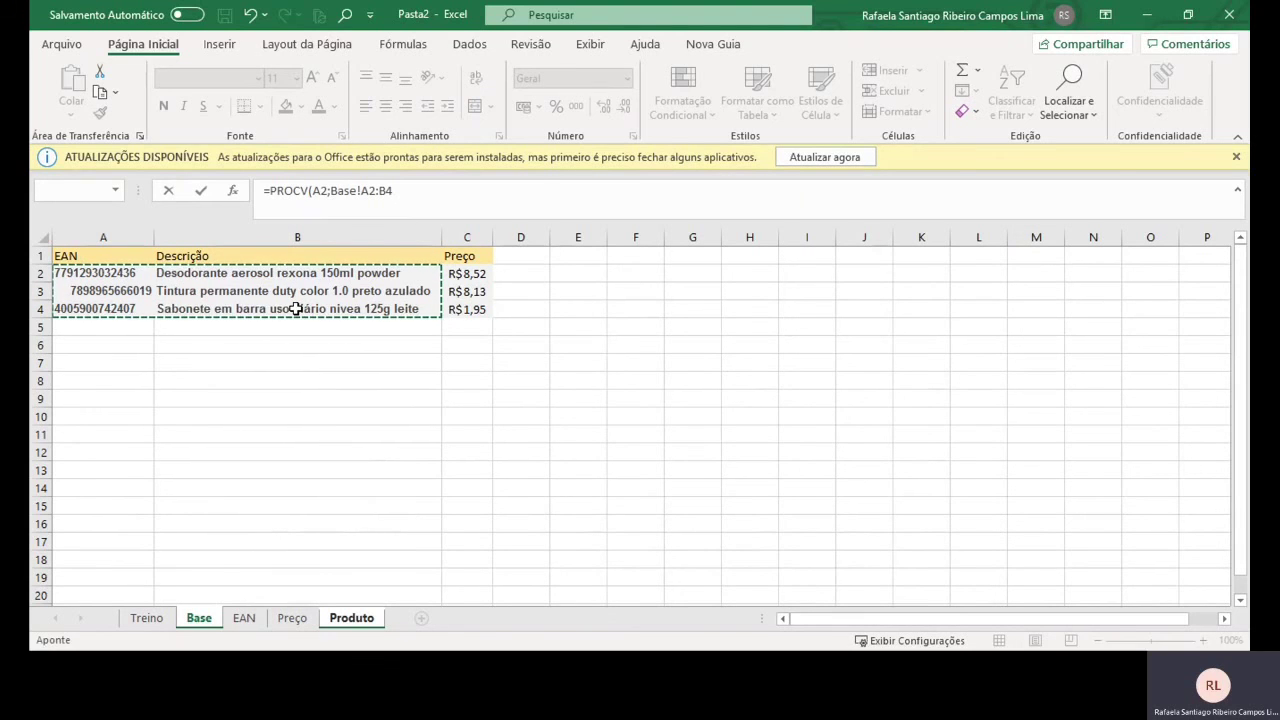
{"action": "type", "text": ";"}
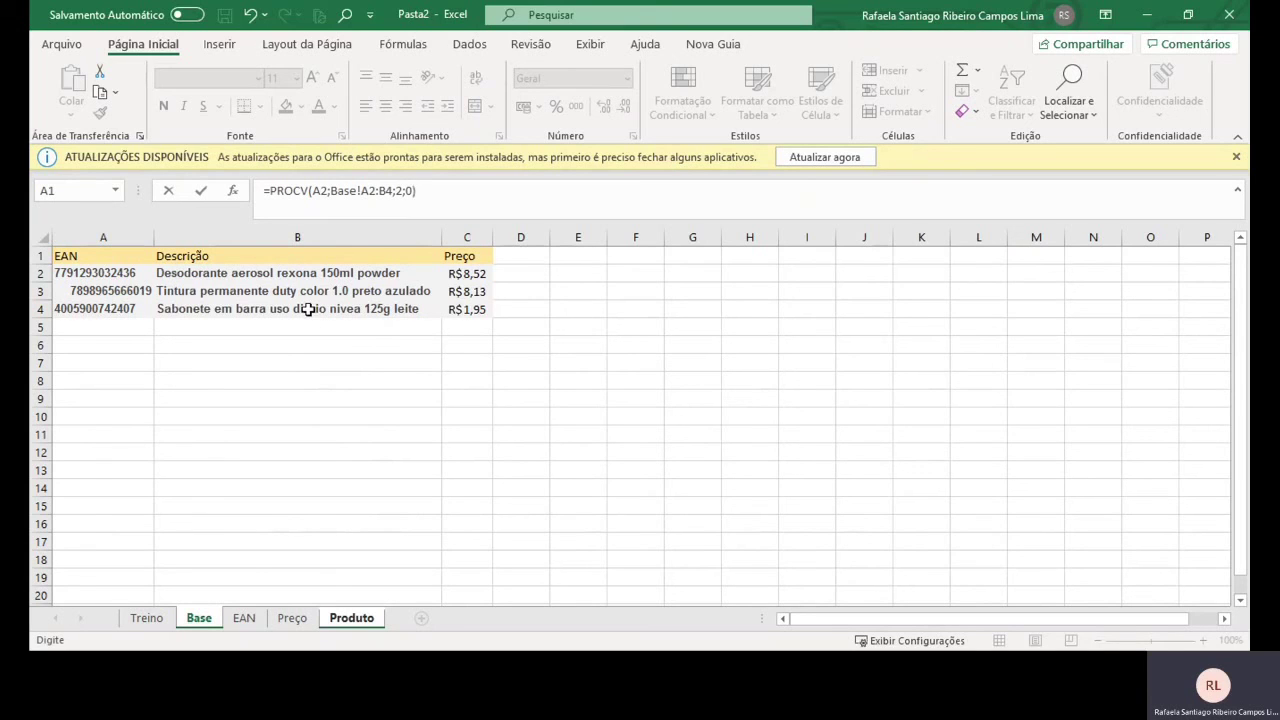
{"action": "type", "text": "2;0)"}
{"action": "key", "text": "Return"}
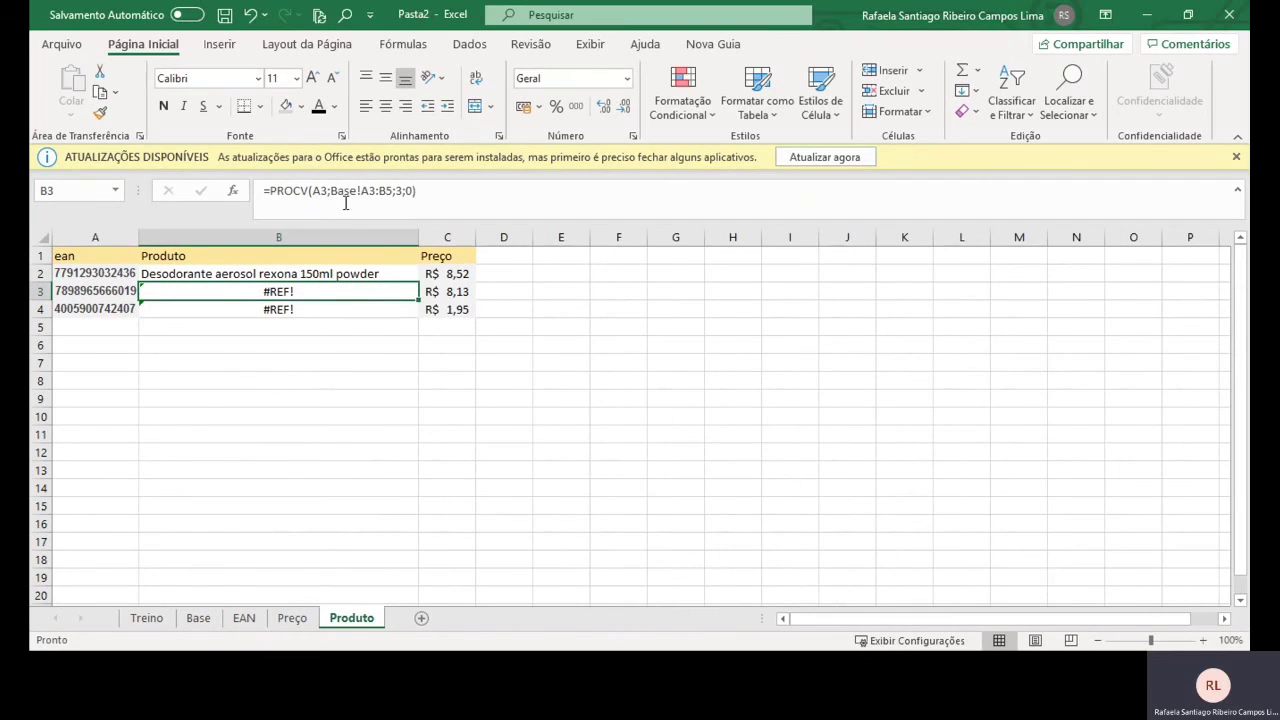
{"action": "left_click", "coordinate": [388, 274]}
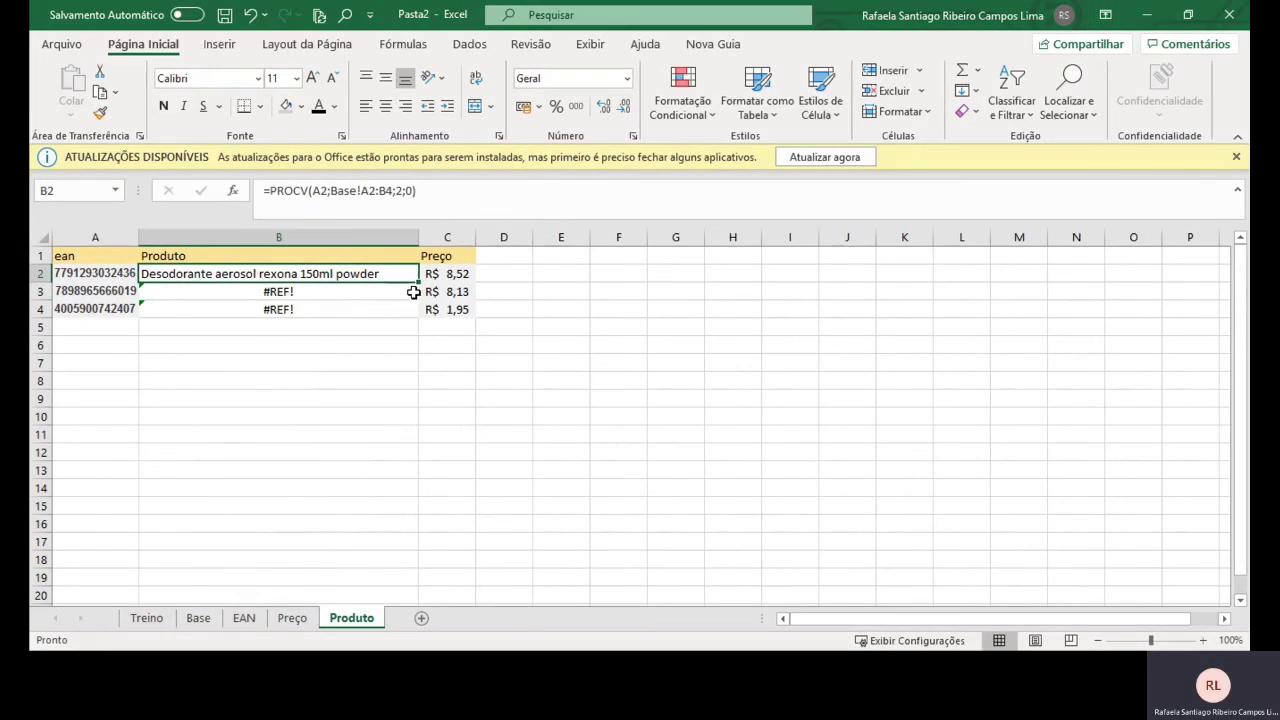
- Fill the product lookup formula from B2 down to B4 on the Produto sheet and select the ean column
{"action": "left_click_drag", "start_coordinate": [418, 282], "coordinate": [416, 310]}
{"action": "left_click", "coordinate": [112, 238]}
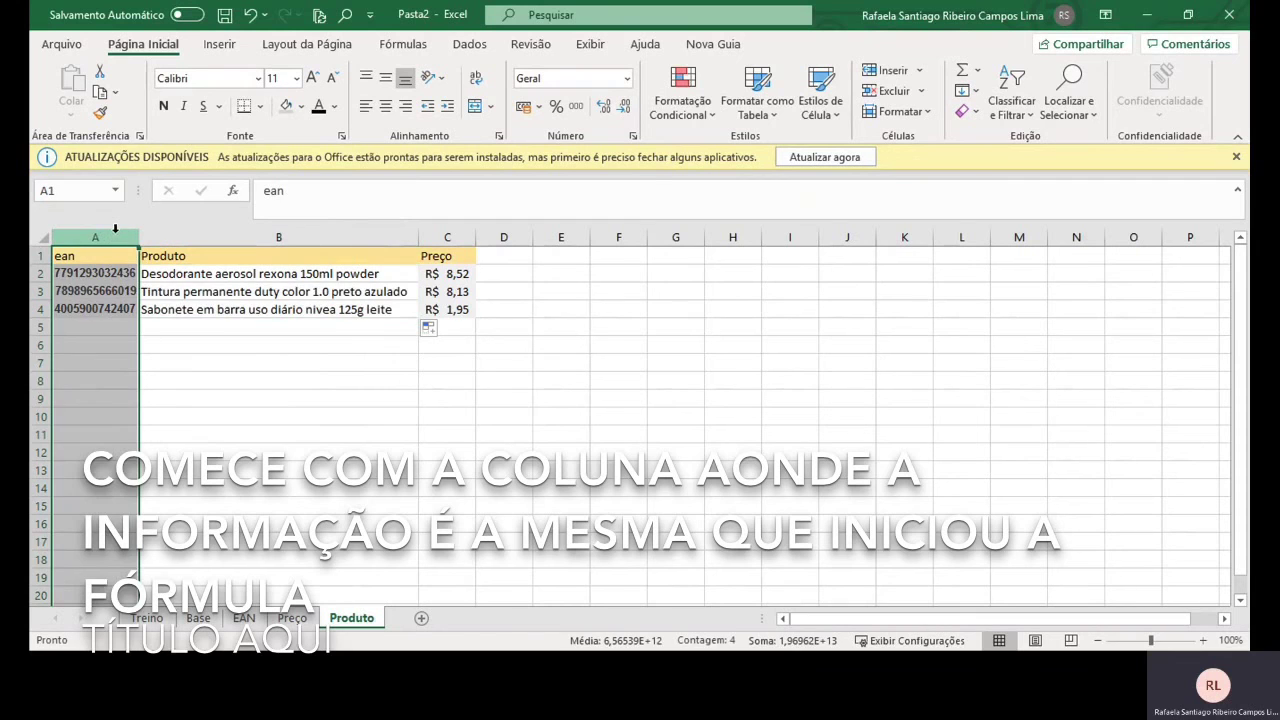
- Insert an empty column before the EAN column on the Base sheet
{"action": "left_click", "coordinate": [193, 620]}
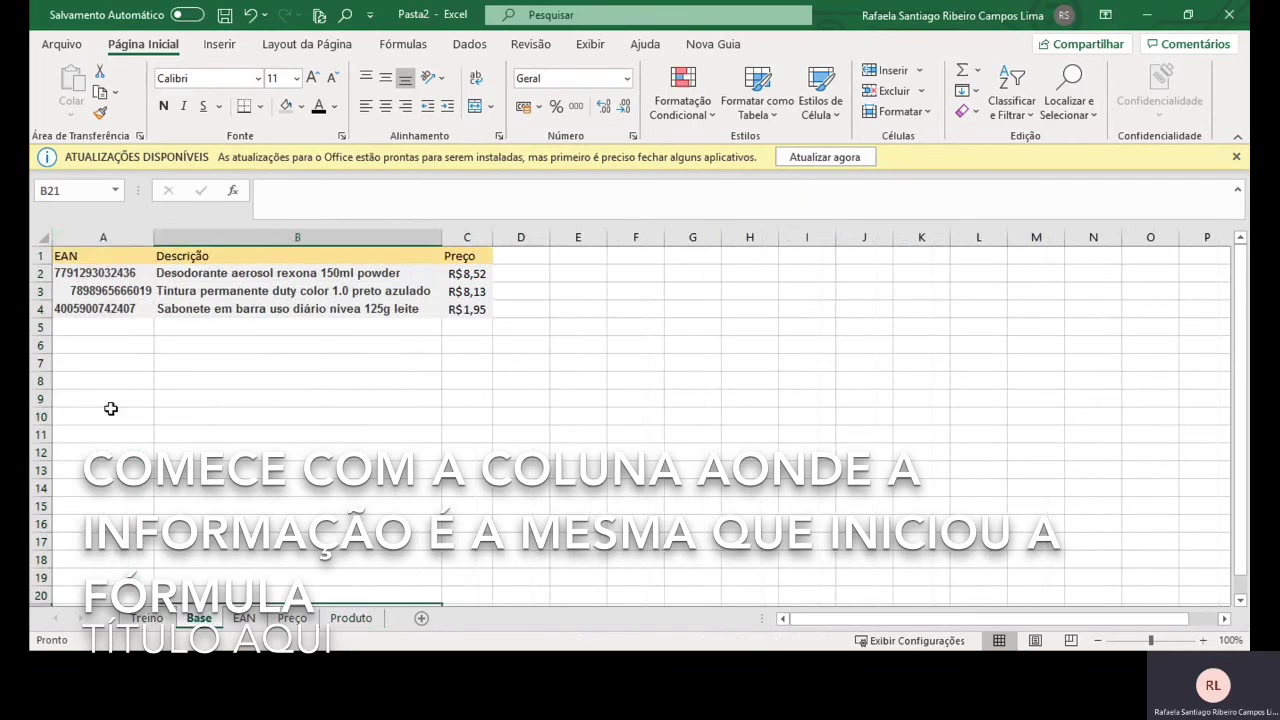
{"action": "left_click", "coordinate": [117, 236]}
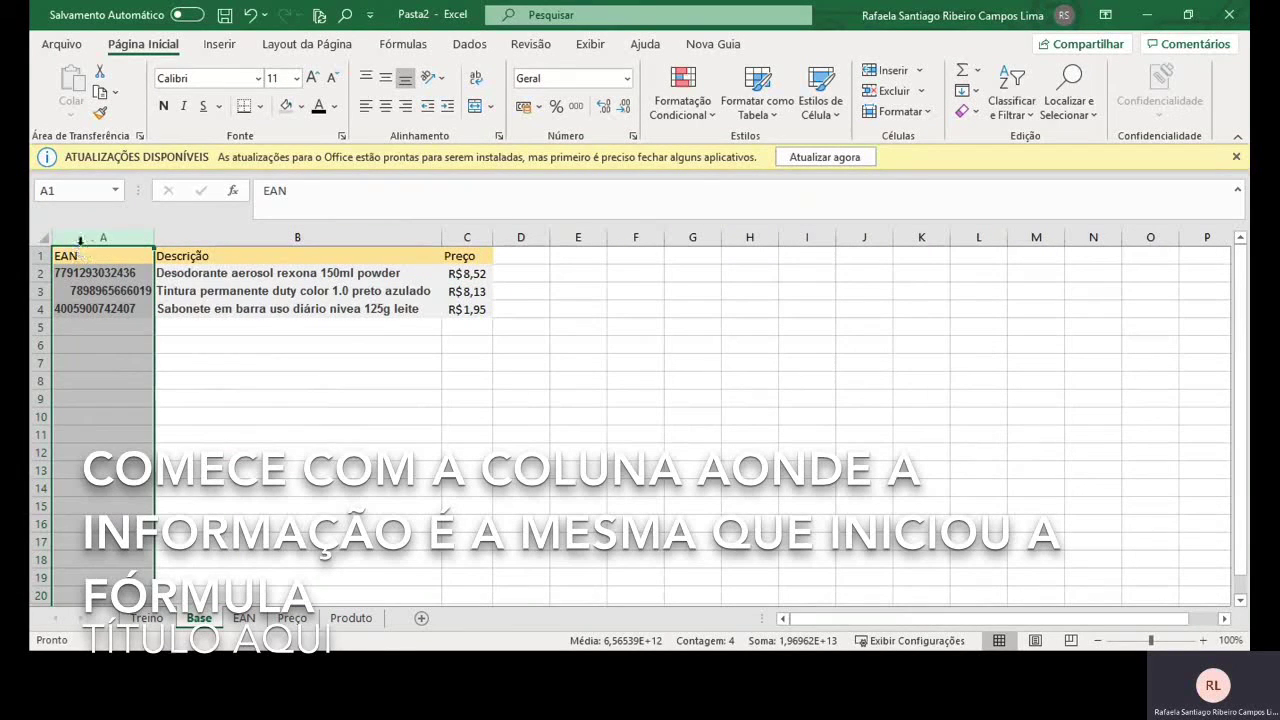
{"action": "right_click", "coordinate": [82, 241]}
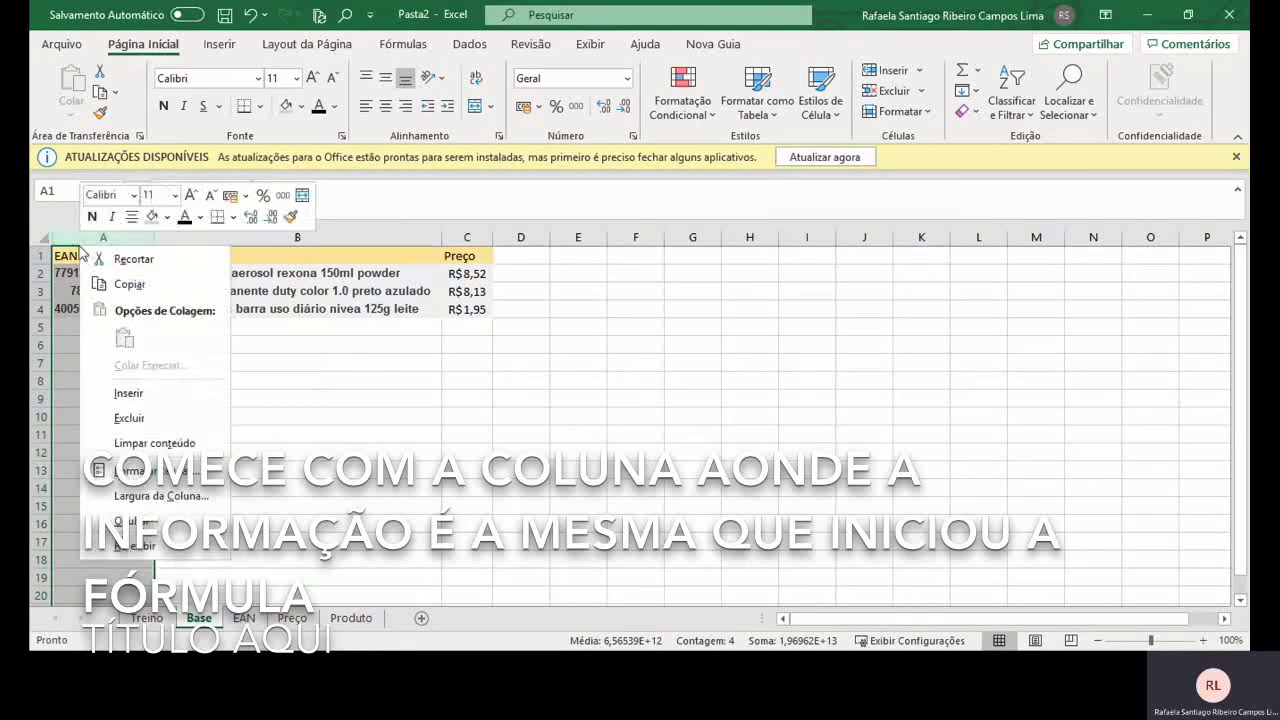
{"action": "left_click", "coordinate": [128, 393]}
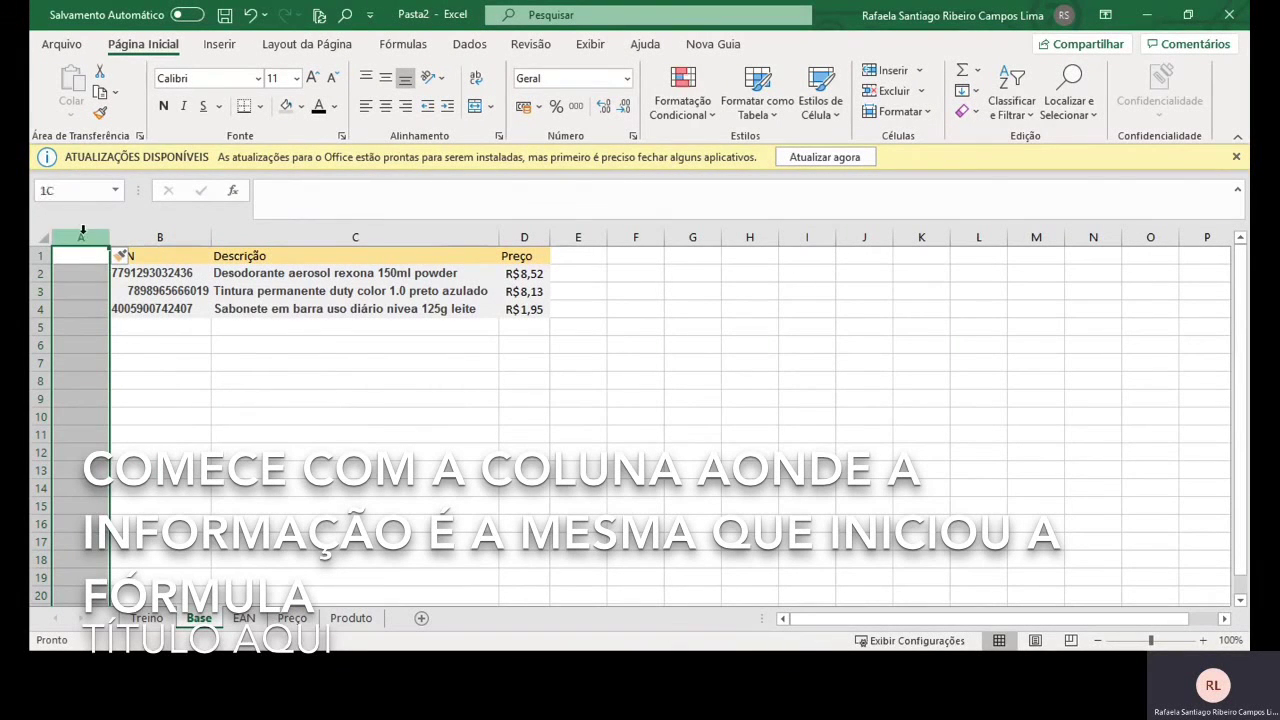
{"action": "left_click", "coordinate": [179, 538]}
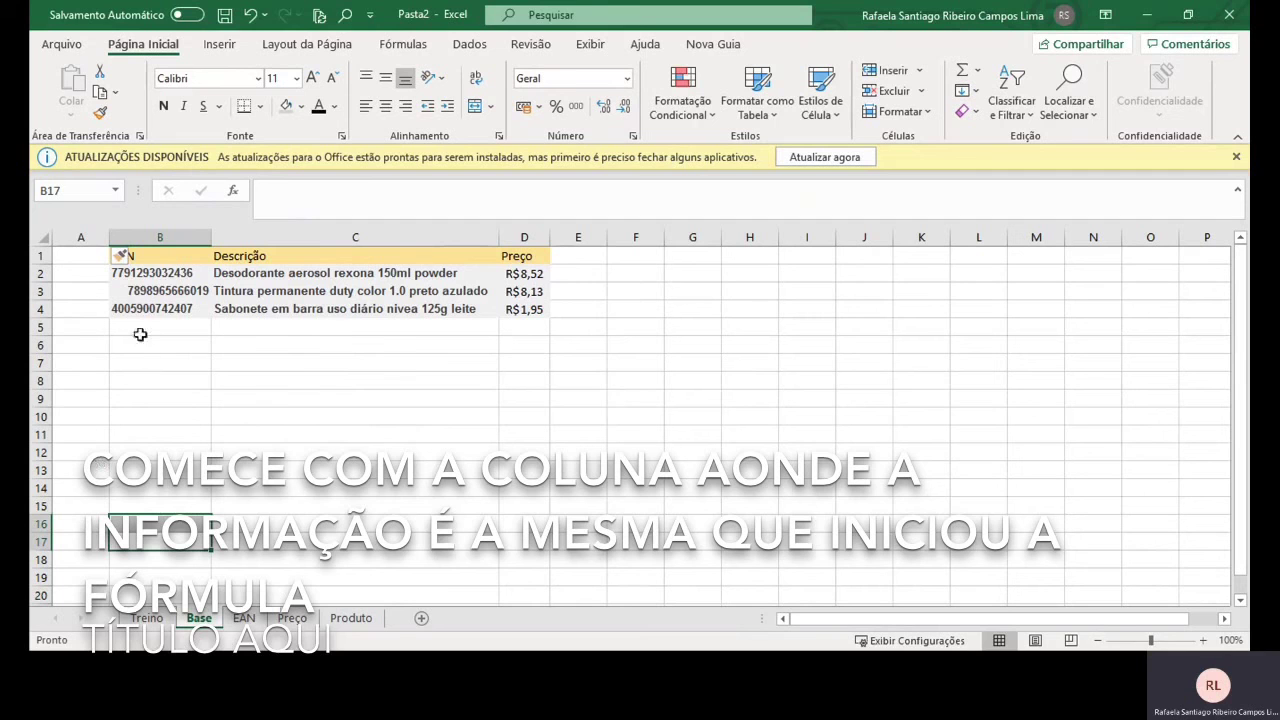
- Highlight the Base sheet's columns from EAN onward as the lookup range, and review the Produto, EAN, Preço and Treino sheets
{"action": "left_click", "coordinate": [160, 236]}
{"action": "left_click_drag", "start_coordinate": [160, 236], "coordinate": [1128, 323]}
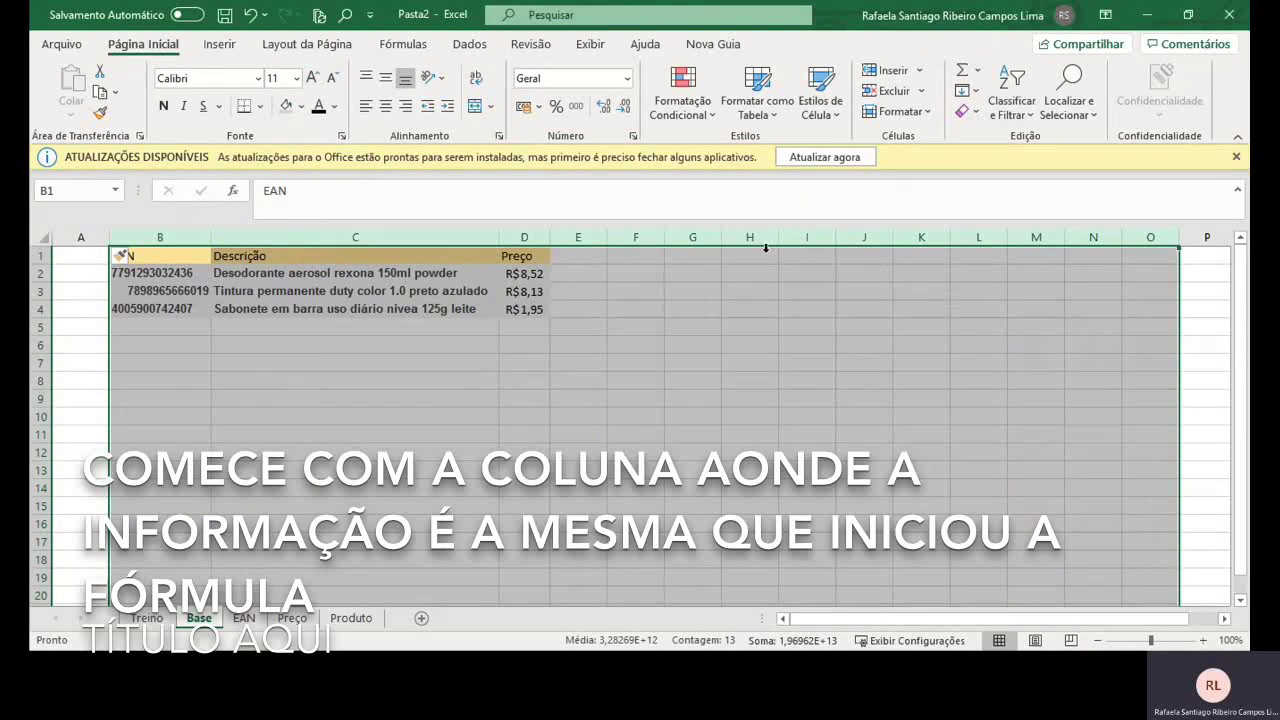
{"action": "left_click", "coordinate": [352, 618]}
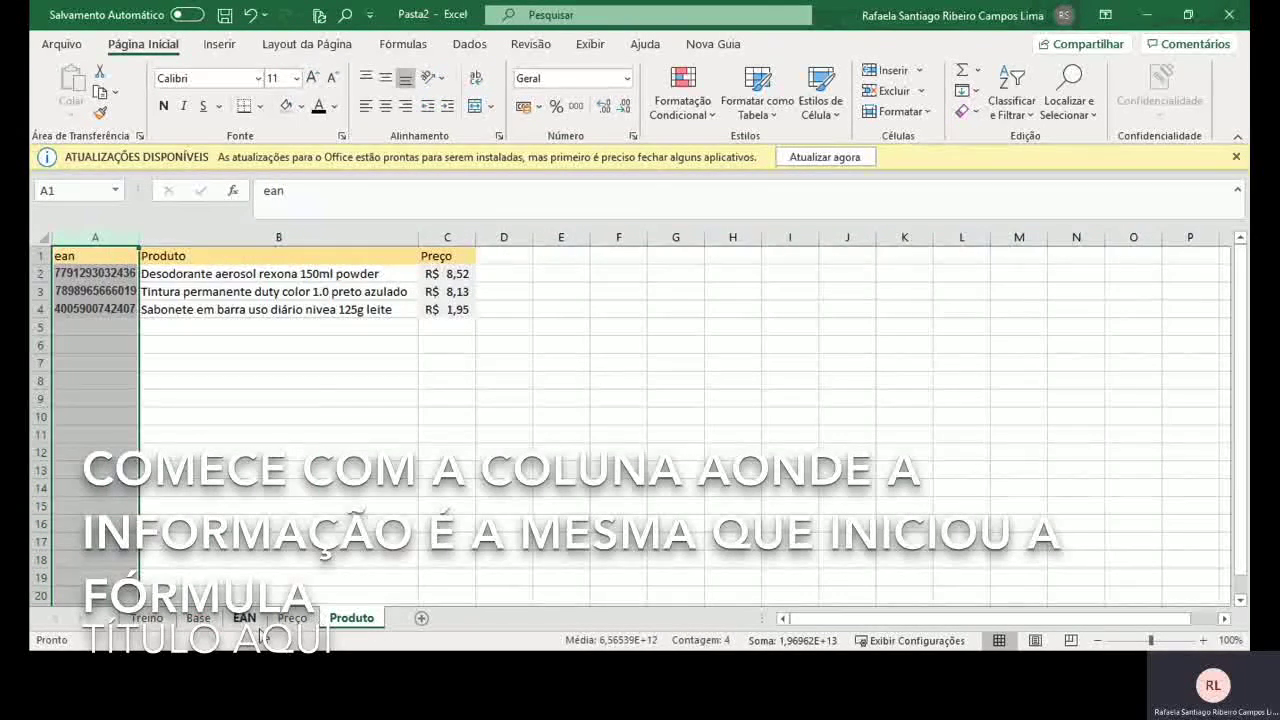
{"action": "left_click", "coordinate": [250, 620]}
{"action": "left_click", "coordinate": [300, 620]}
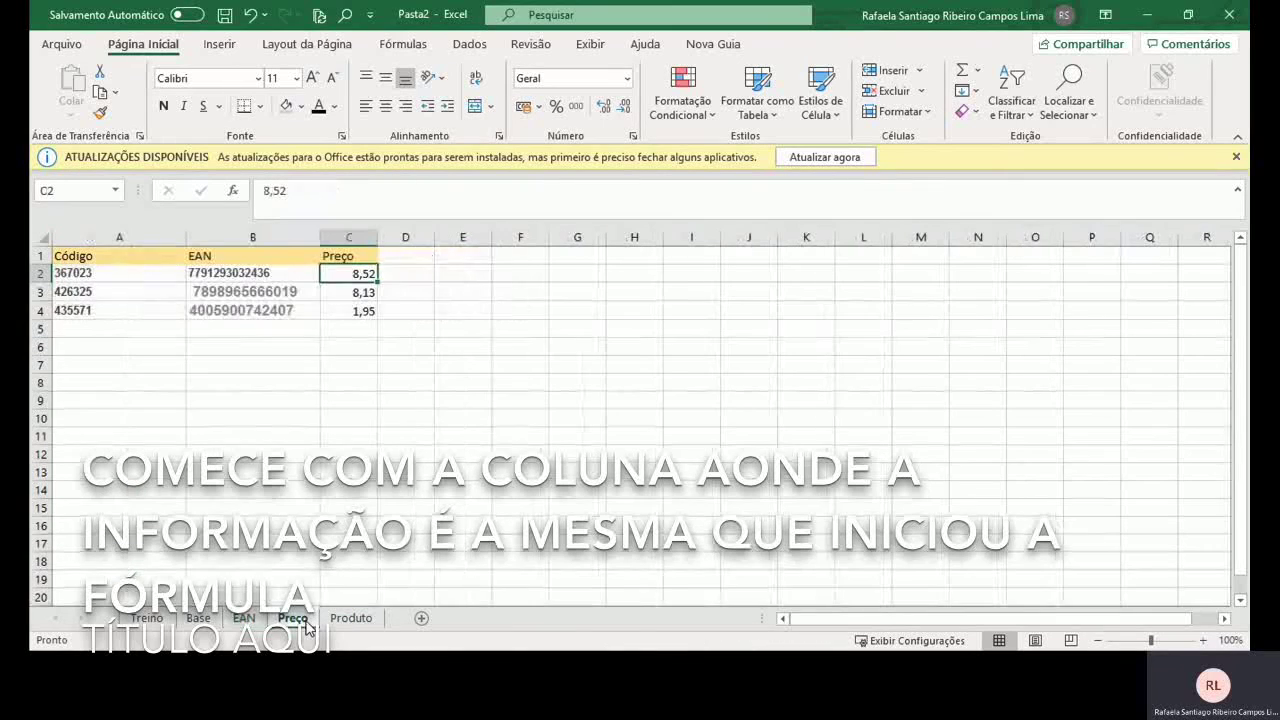
{"action": "left_click", "coordinate": [140, 619]}
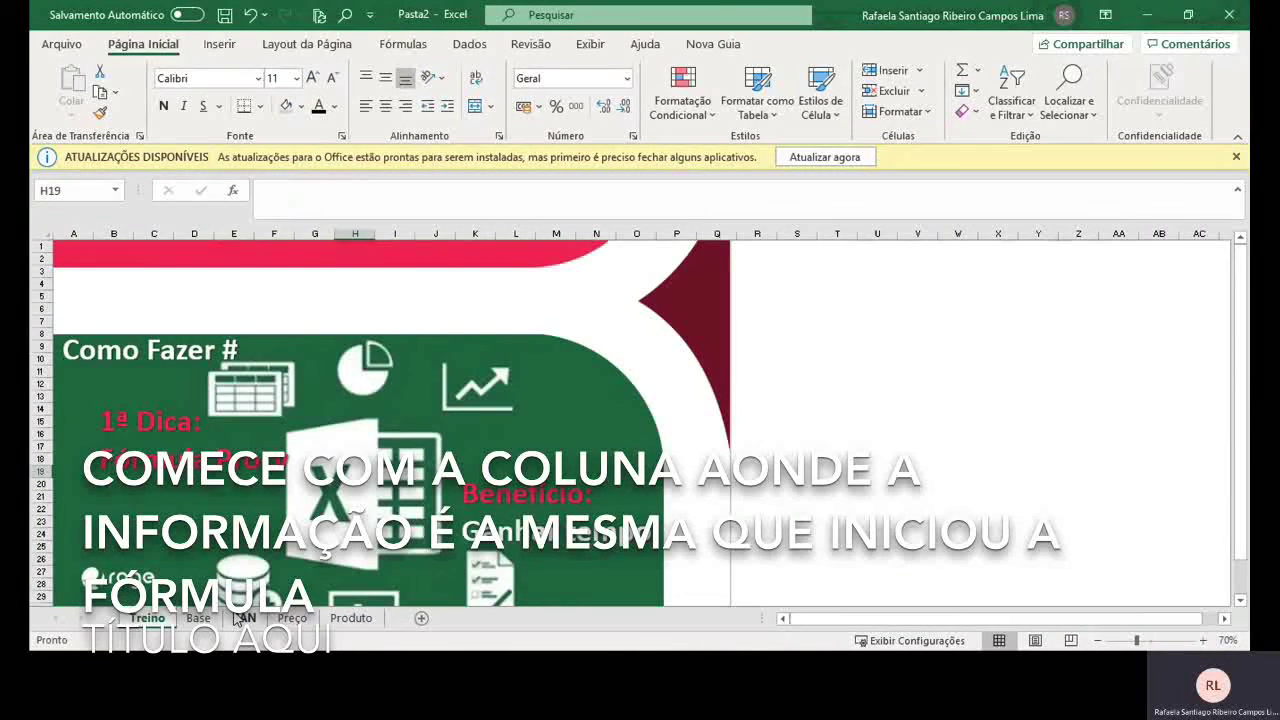